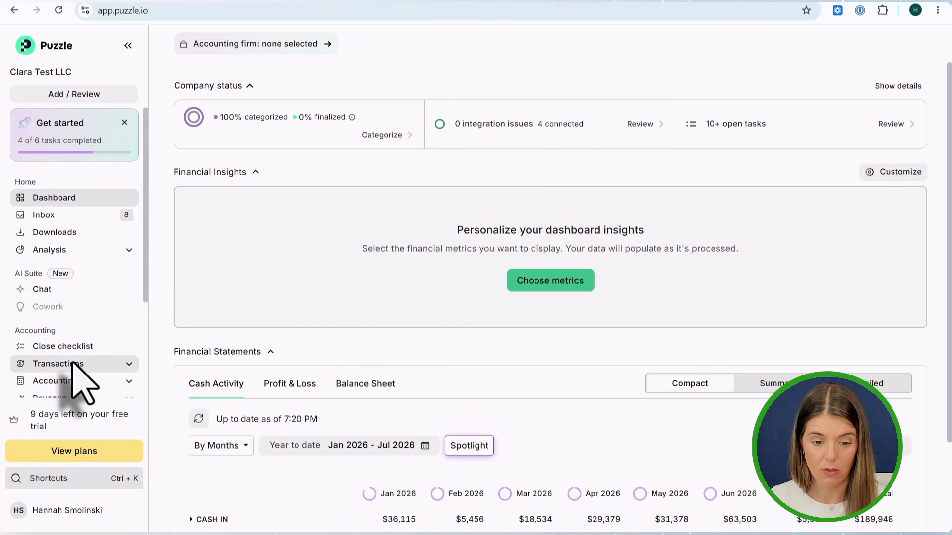
Open the company's bank and credit card transactions list
{"action": "scroll", "coordinate": [74, 382], "scroll_direction": "down", "scroll_amount": 3}
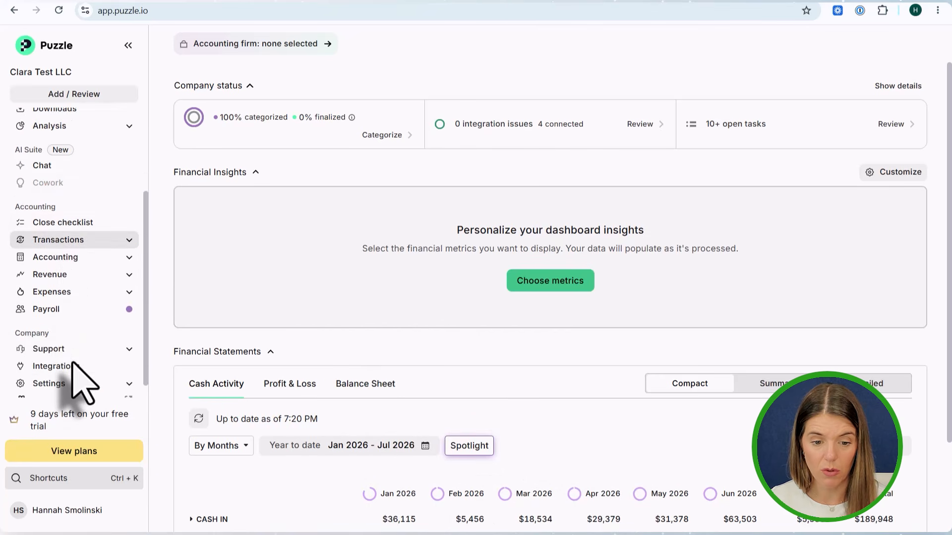
{"action": "left_click", "coordinate": [59, 240]}
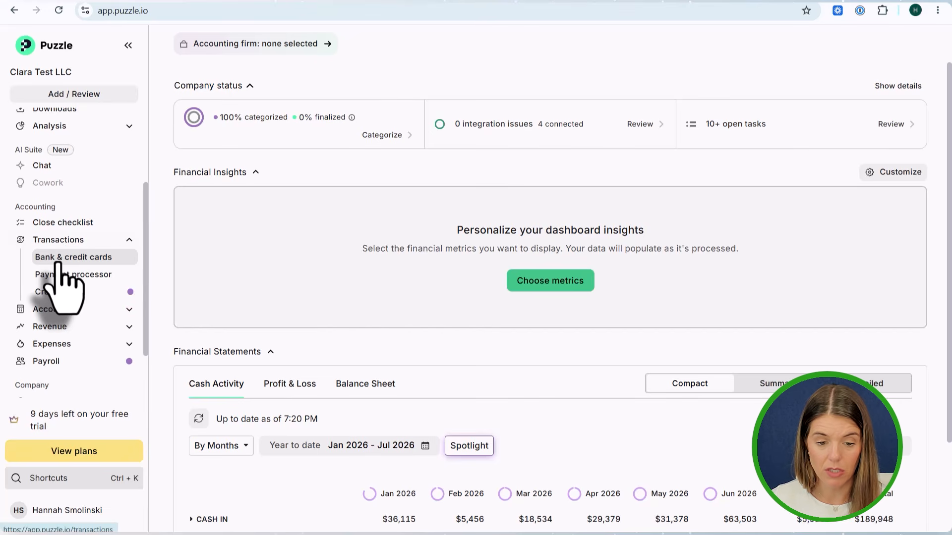
{"action": "left_click", "coordinate": [59, 259]}
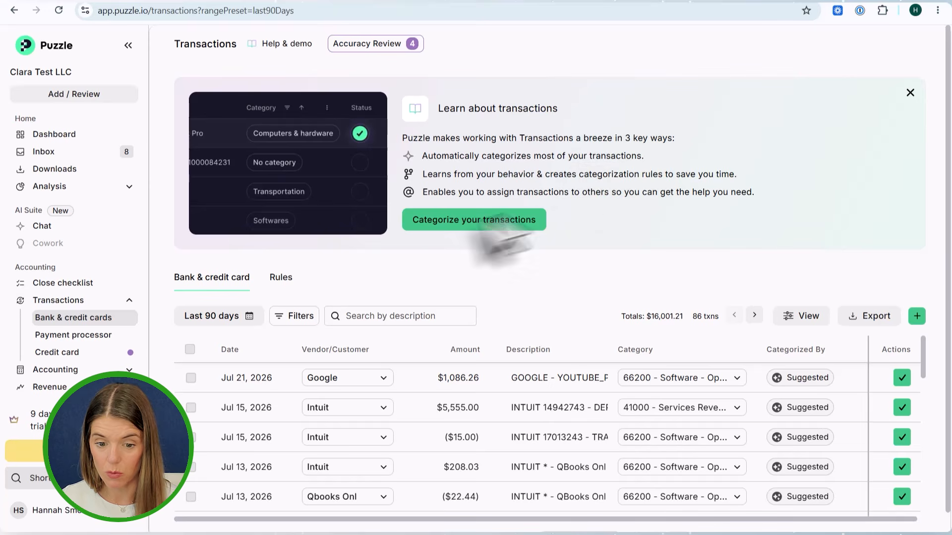
View the Puzzlebot categorization rules and return to the bank and credit card transactions
{"action": "left_click", "coordinate": [281, 278]}
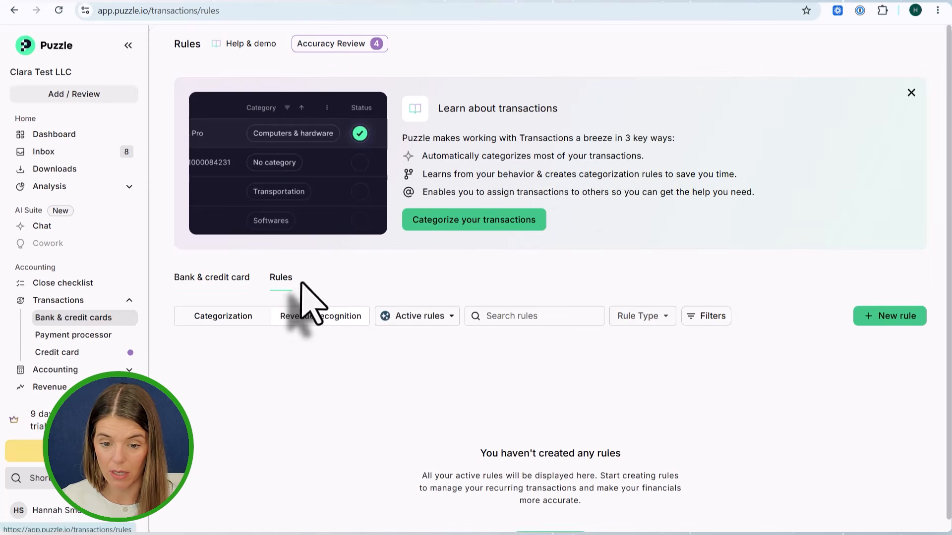
{"action": "left_click", "coordinate": [404, 316]}
{"action": "left_click", "coordinate": [411, 400]}
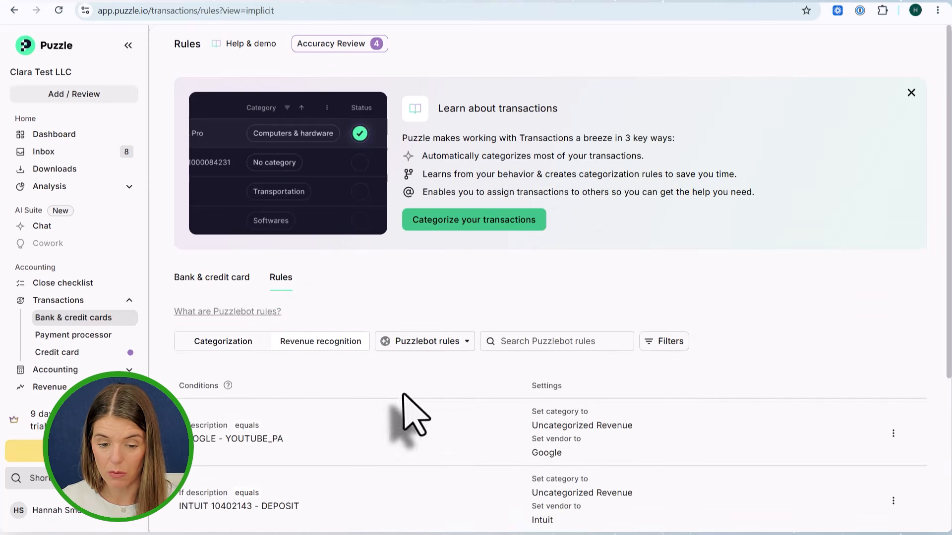
{"action": "left_click", "coordinate": [195, 281]}
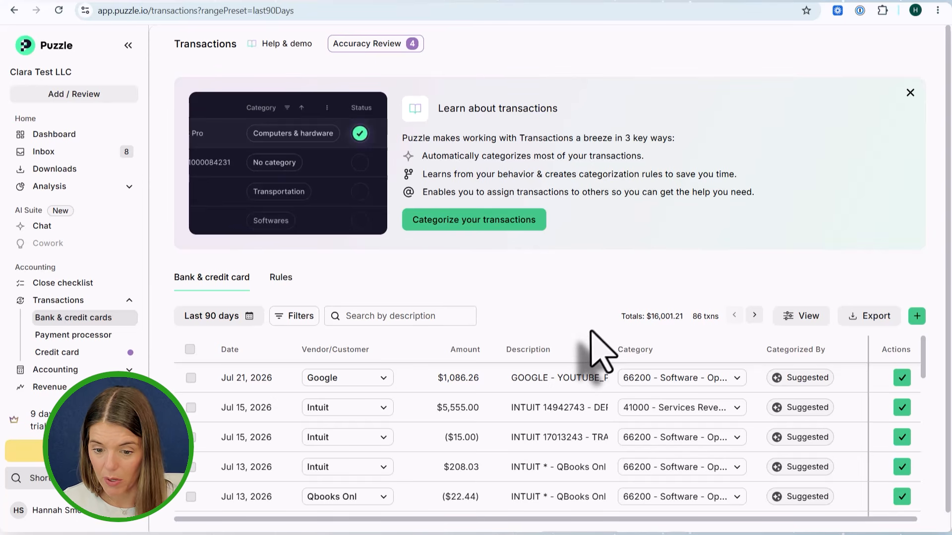
Check the available transaction filters and set the transaction list's date range to Year to date
{"action": "scroll", "coordinate": [599, 352], "scroll_direction": "down", "scroll_amount": 1}
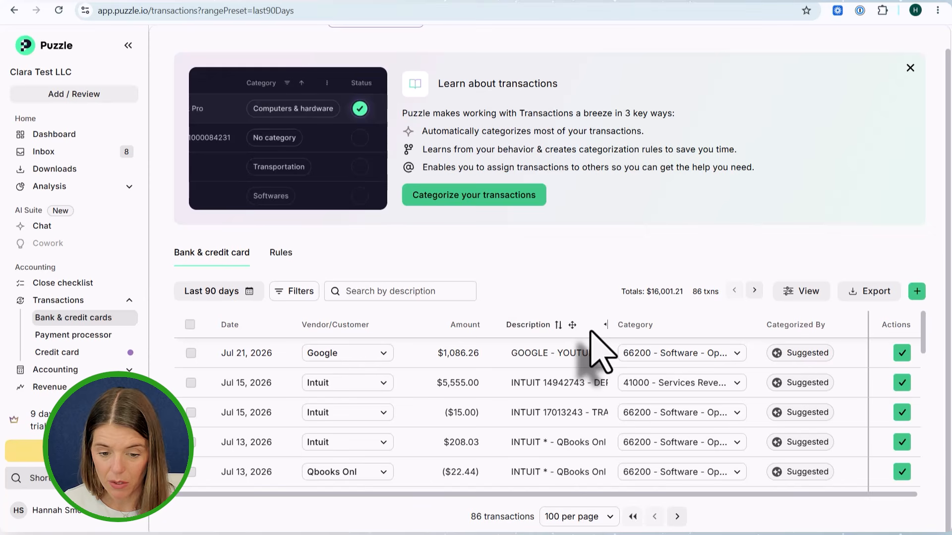
{"action": "scroll", "coordinate": [591, 331], "scroll_direction": "up", "scroll_amount": 1}
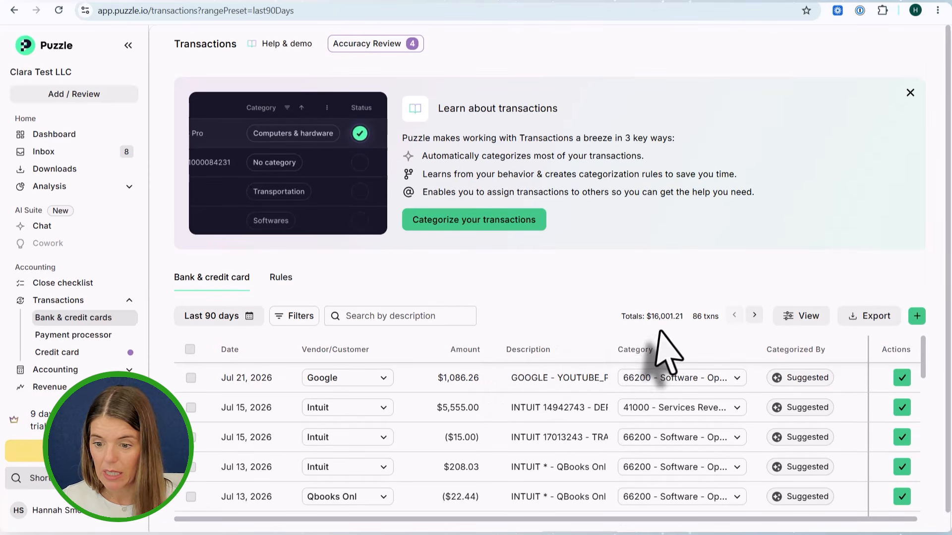
{"action": "left_click", "coordinate": [304, 317]}
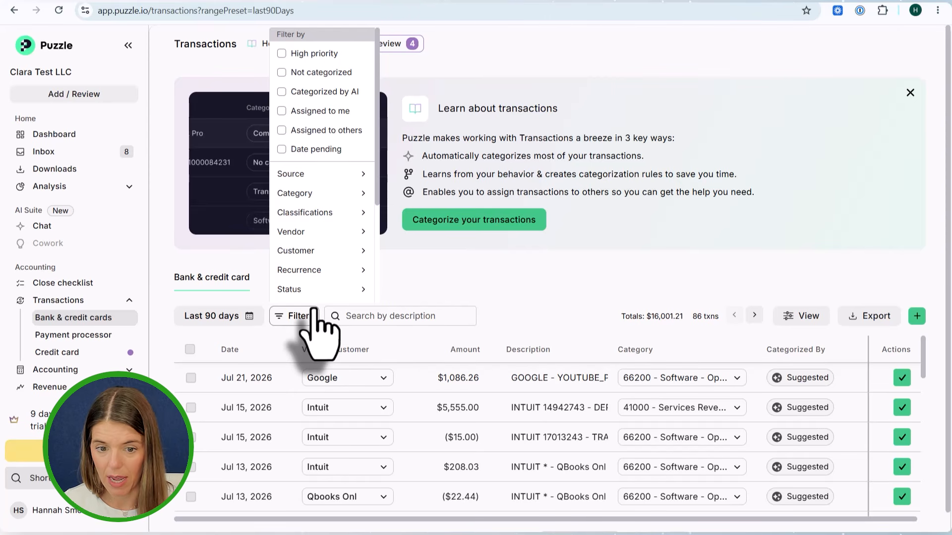
{"action": "left_click", "coordinate": [614, 288]}
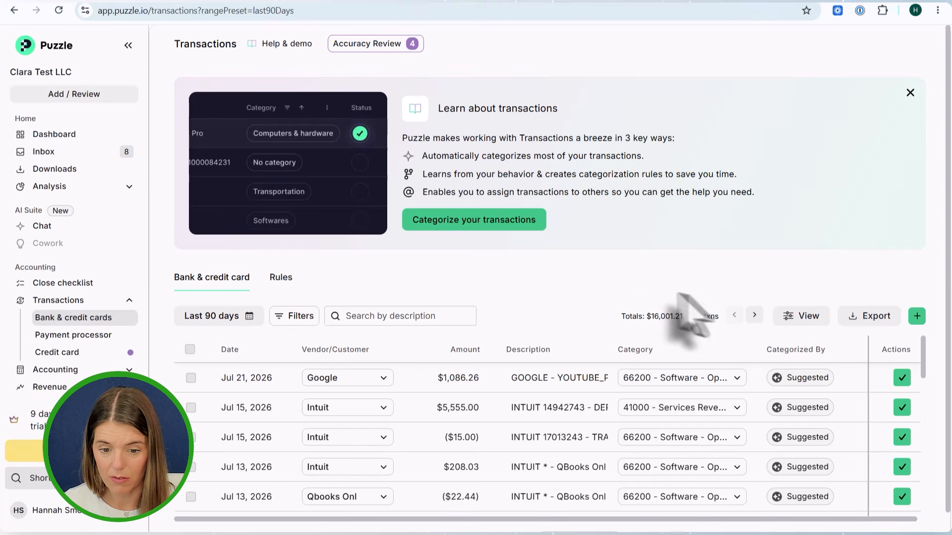
{"action": "left_click", "coordinate": [251, 318]}
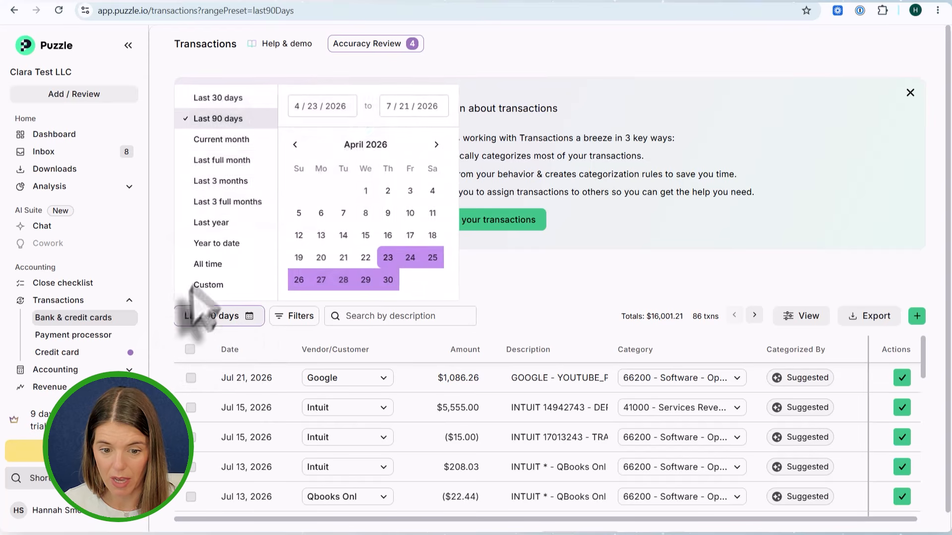
{"action": "left_click", "coordinate": [219, 243]}
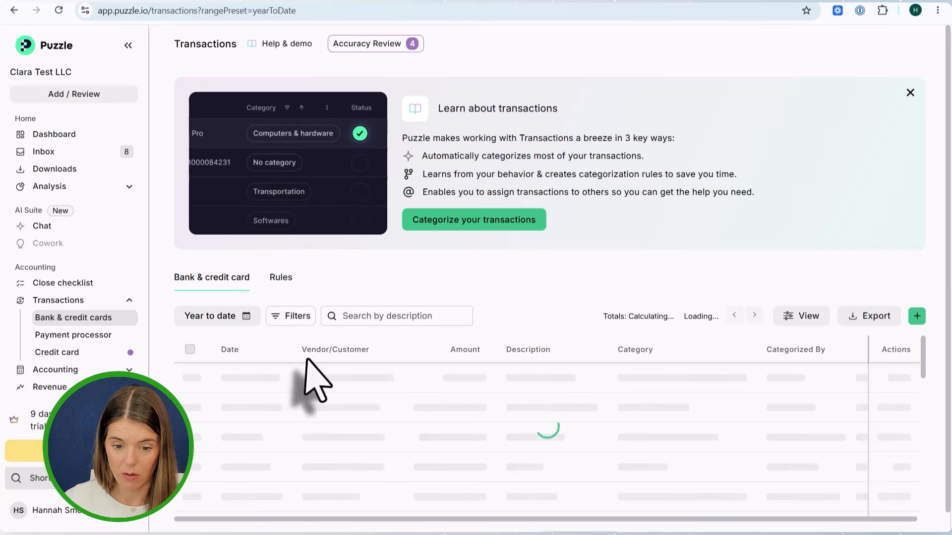
Show the Source column in the transactions table and check the source accounts and remaining column options
{"action": "left_click", "coordinate": [801, 316]}
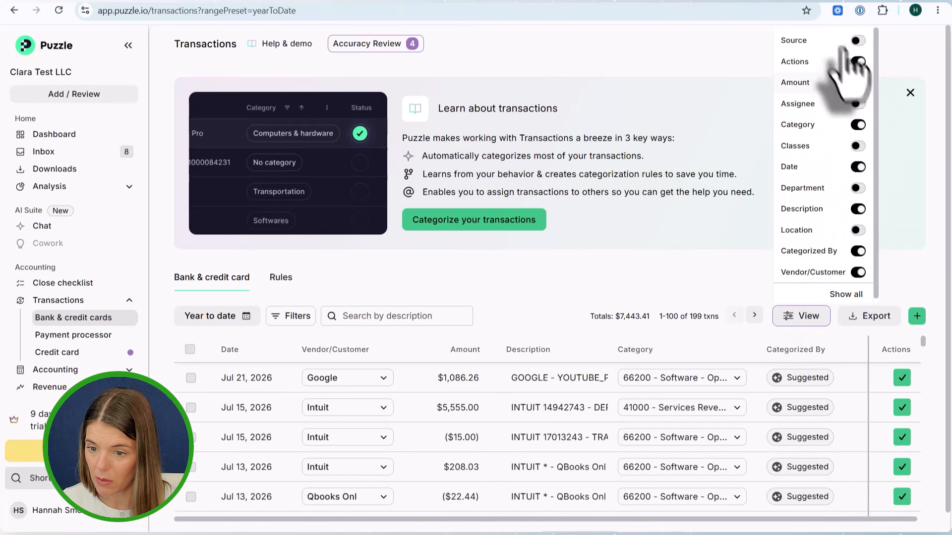
{"action": "left_click", "coordinate": [857, 41]}
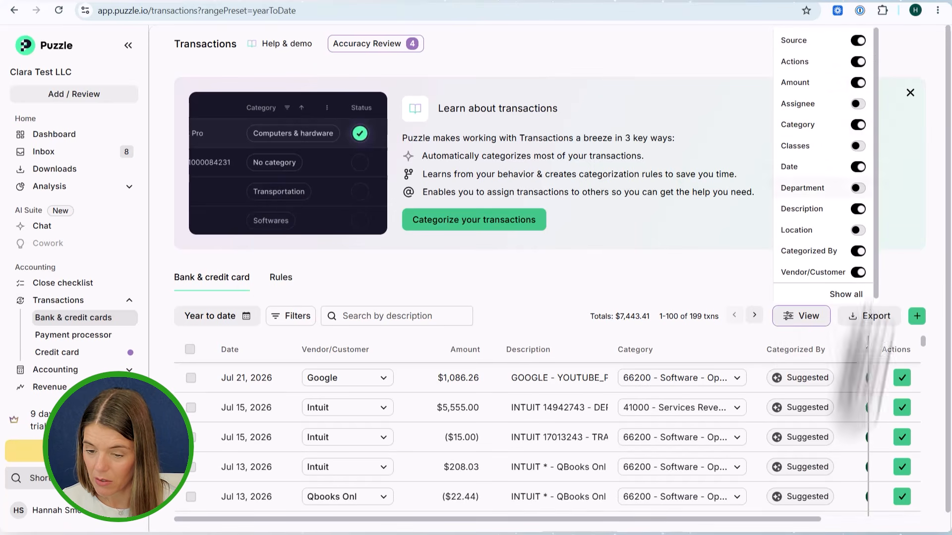
{"action": "left_click", "coordinate": [813, 524]}
{"action": "left_click_drag", "start_coordinate": [818, 519], "coordinate": [918, 520]}
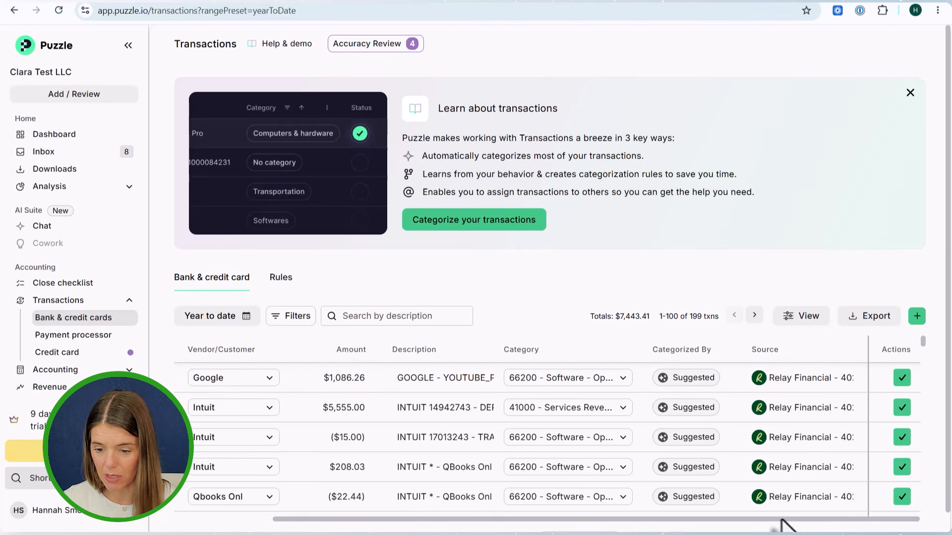
{"action": "left_click_drag", "start_coordinate": [787, 521], "coordinate": [638, 519]}
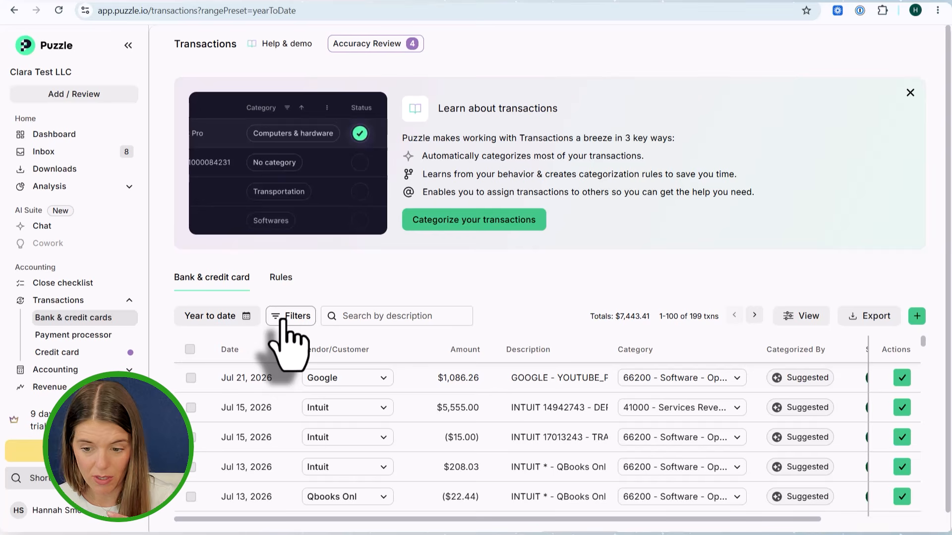
{"action": "left_click", "coordinate": [806, 317]}
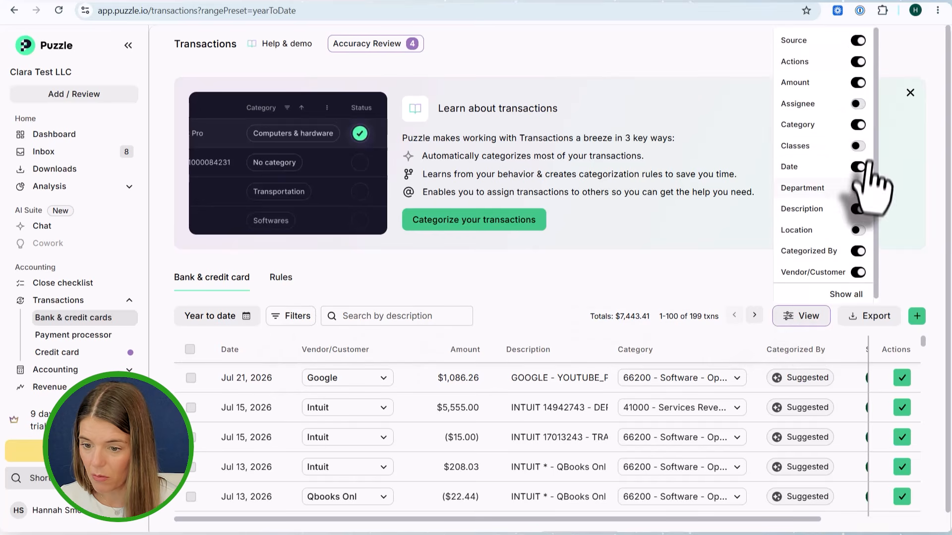
{"action": "left_click", "coordinate": [804, 318]}
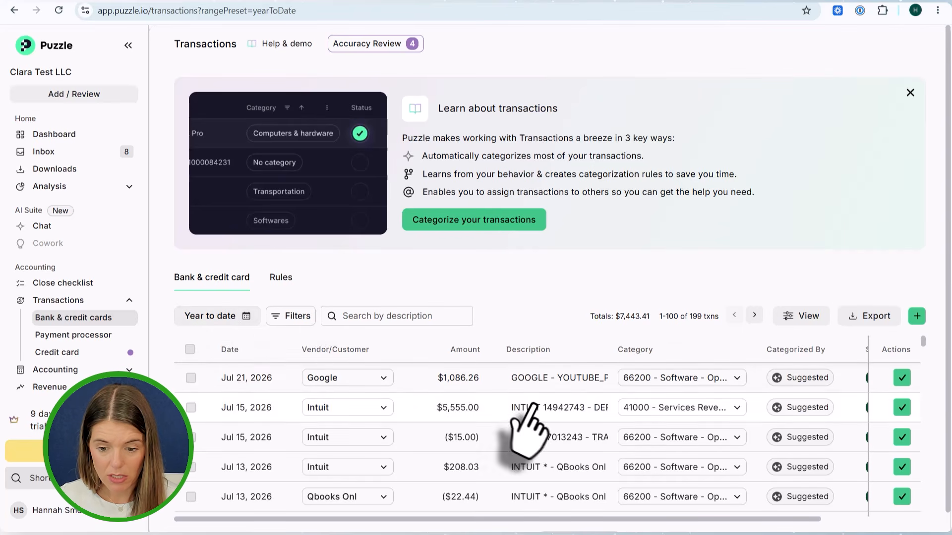
Dismiss the Learn about transactions banner, check the second page of transactions and return to the first page
{"action": "scroll", "coordinate": [527, 409], "scroll_direction": "down", "scroll_amount": 3}
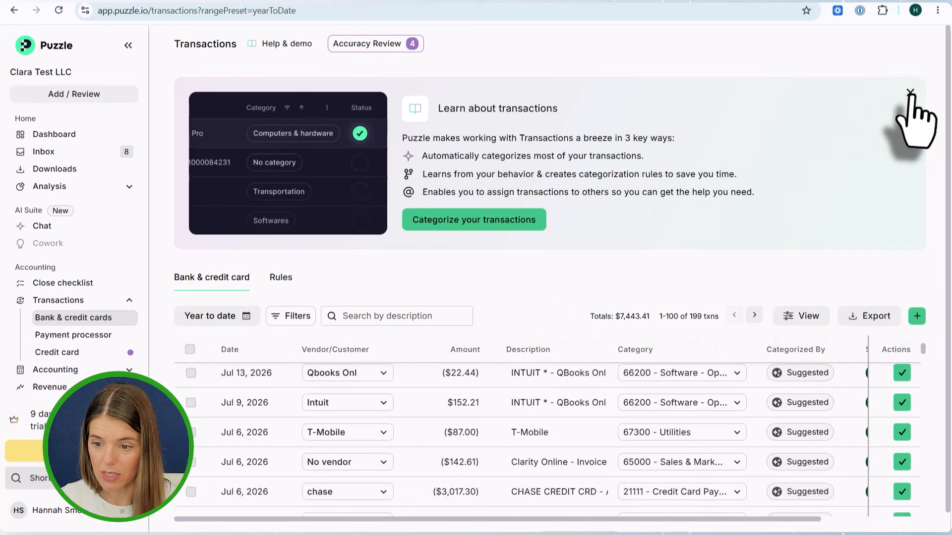
{"action": "left_click", "coordinate": [910, 93]}
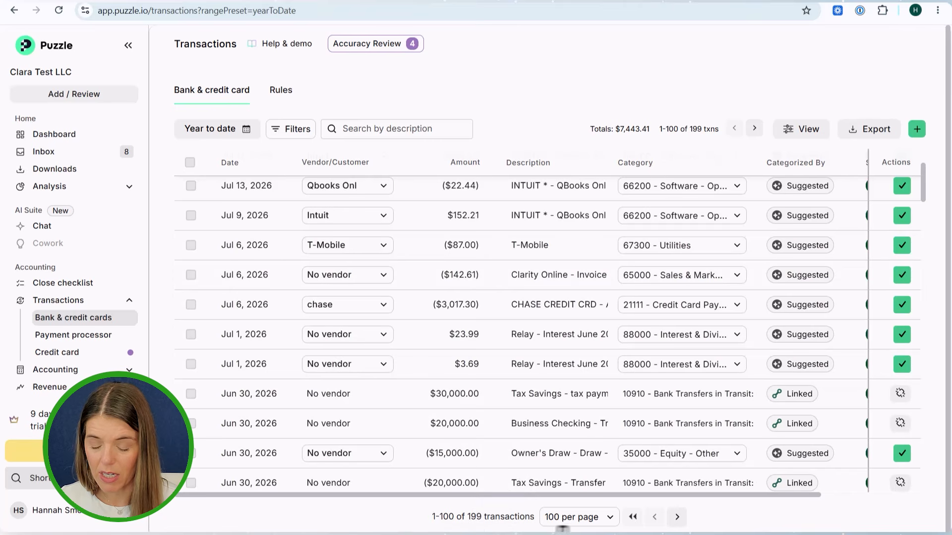
{"action": "left_click", "coordinate": [677, 517]}
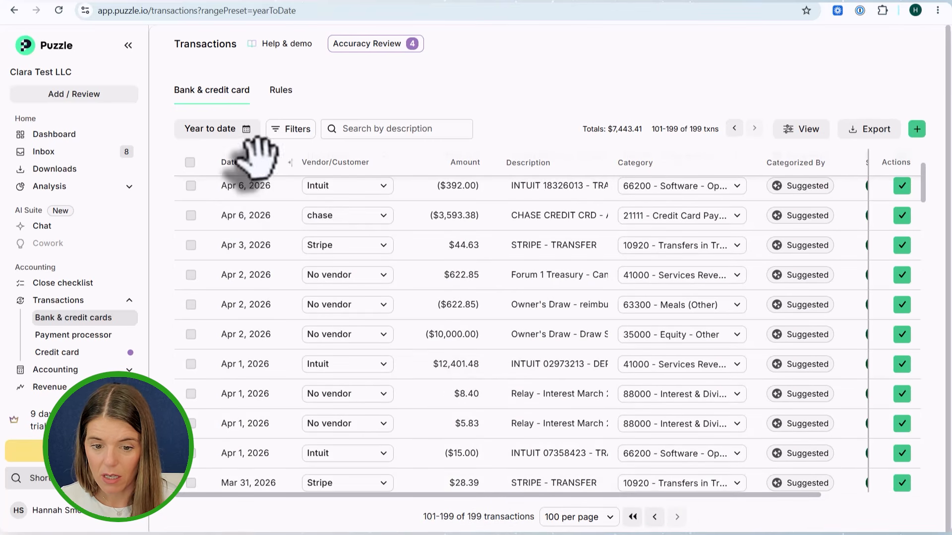
{"action": "left_click", "coordinate": [654, 518]}
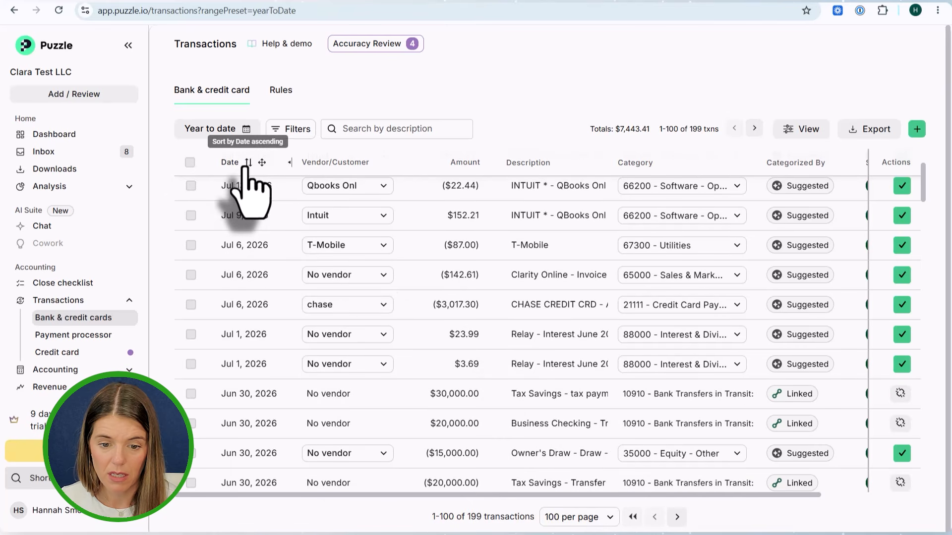
Try sorting the transactions by date in ascending and descending order, and remove the sorting
{"action": "left_click", "coordinate": [246, 163]}
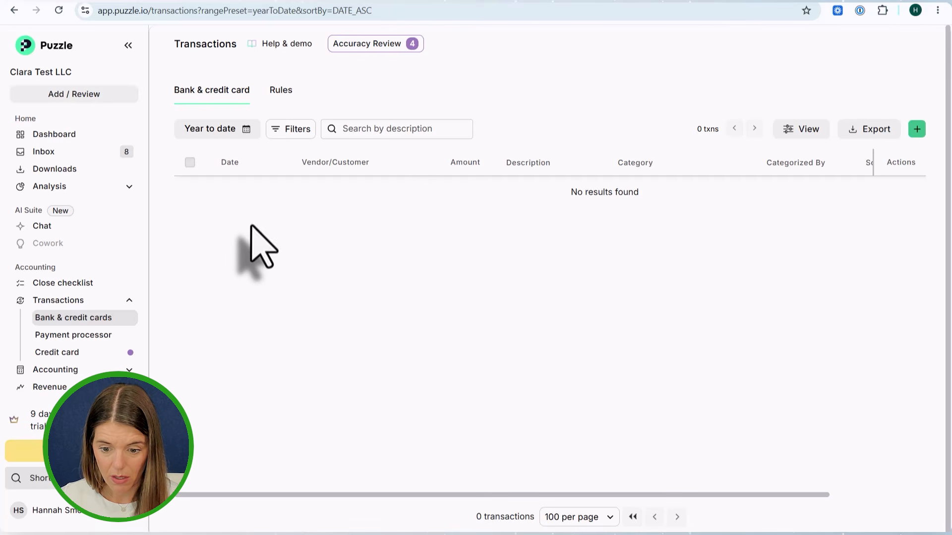
{"action": "left_click", "coordinate": [248, 163]}
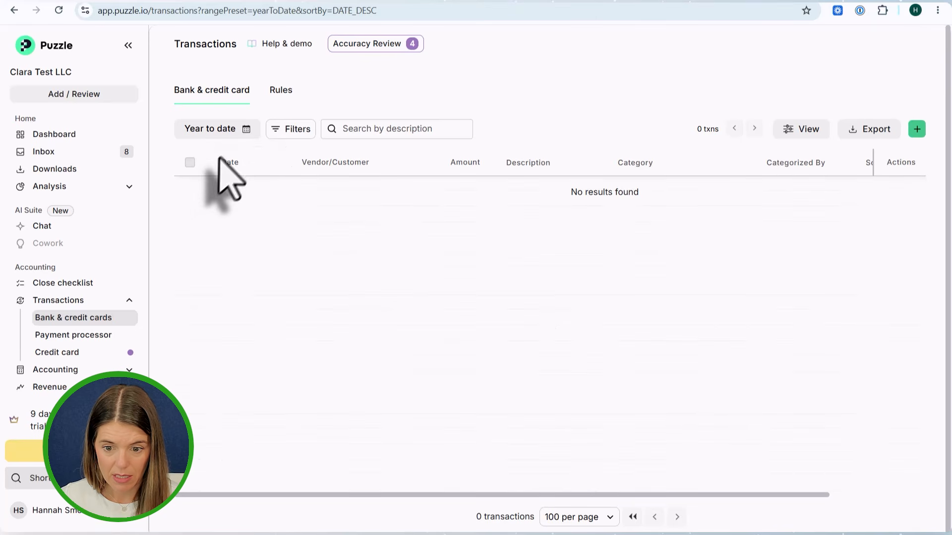
{"action": "left_click", "coordinate": [221, 130]}
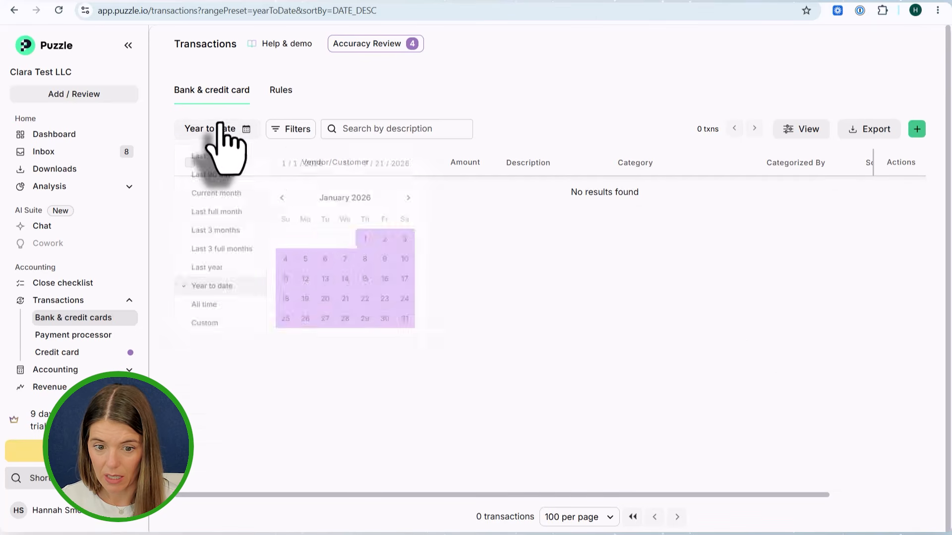
{"action": "left_click", "coordinate": [224, 133]}
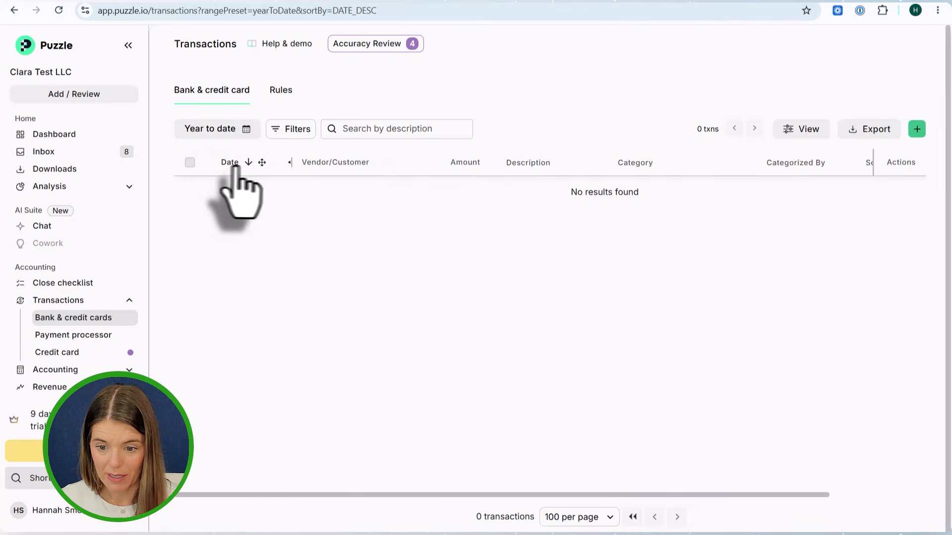
{"action": "left_click", "coordinate": [246, 163]}
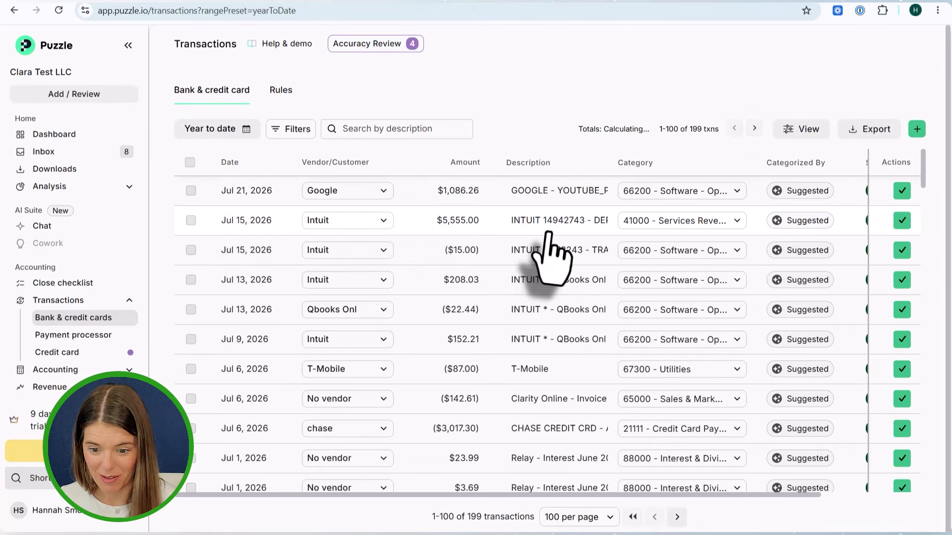
Go to the oldest year-to-date transactions at the end of the second page and collapse the navigation sidebar
{"action": "scroll", "coordinate": [232, 210], "scroll_direction": "down", "scroll_amount": 1}
{"action": "scroll", "coordinate": [238, 219], "scroll_direction": "up", "scroll_amount": 1}
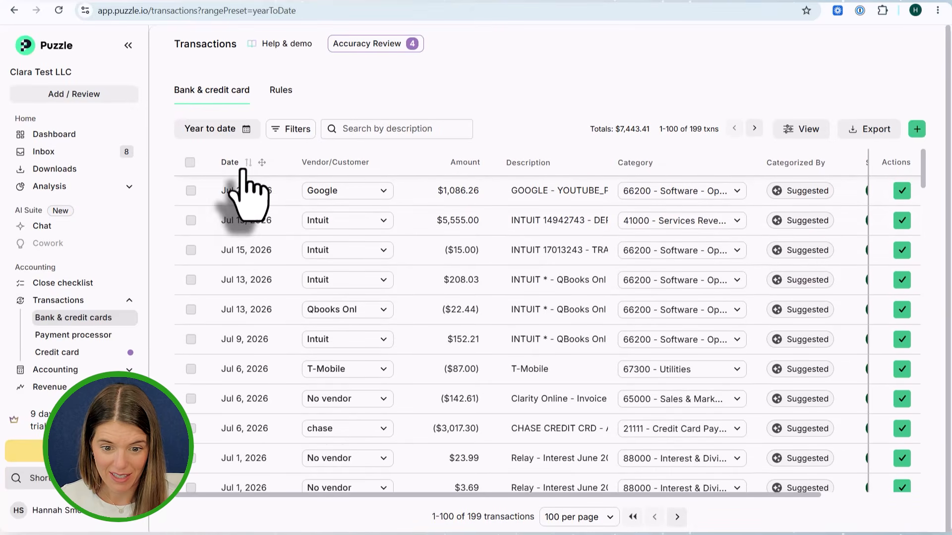
{"action": "left_click", "coordinate": [678, 517]}
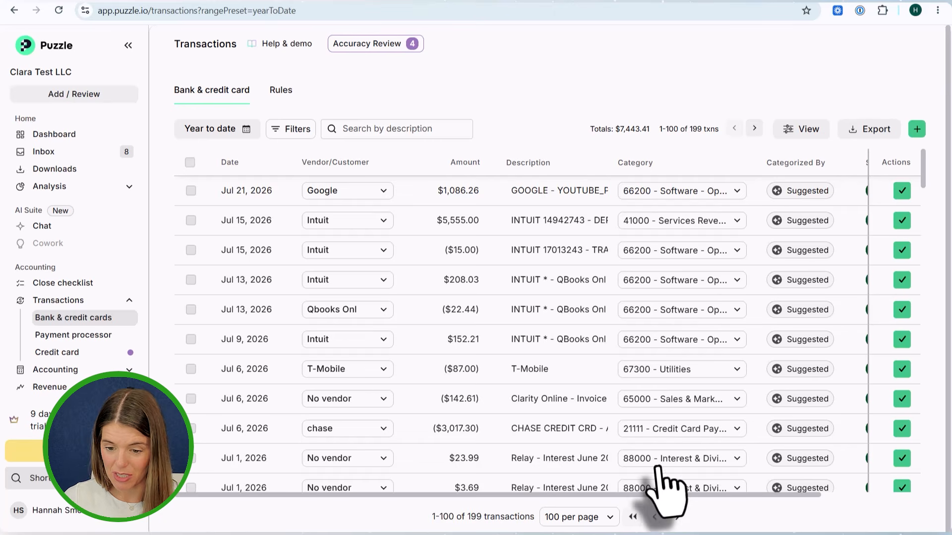
{"action": "scroll", "coordinate": [665, 467], "scroll_direction": "down", "scroll_amount": 5}
{"action": "scroll", "coordinate": [667, 476], "scroll_direction": "down", "scroll_amount": 20}
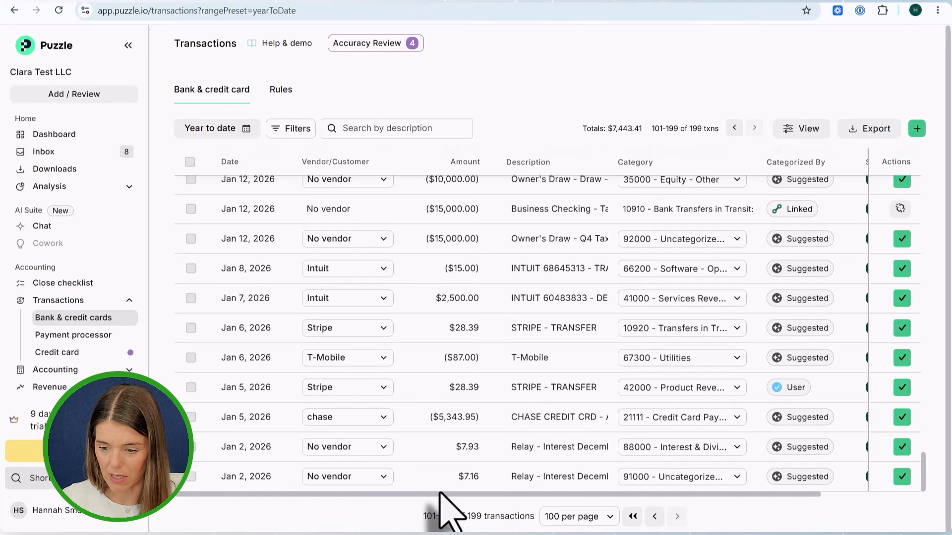
{"action": "left_click", "coordinate": [128, 45]}
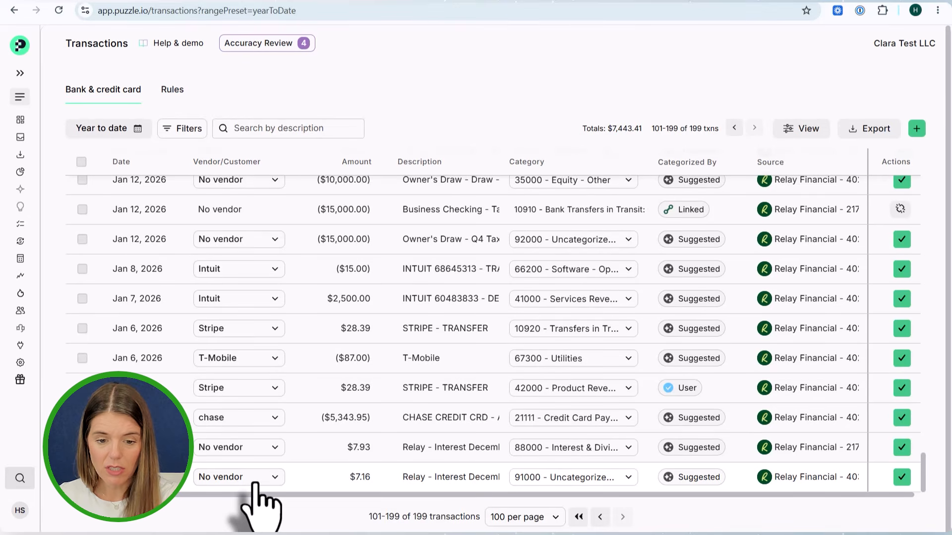
Try to add Relay as a customer and as a vendor on the $7.16 Relay interest transaction dated Jan 2, 2026
{"action": "left_click", "coordinate": [254, 481]}
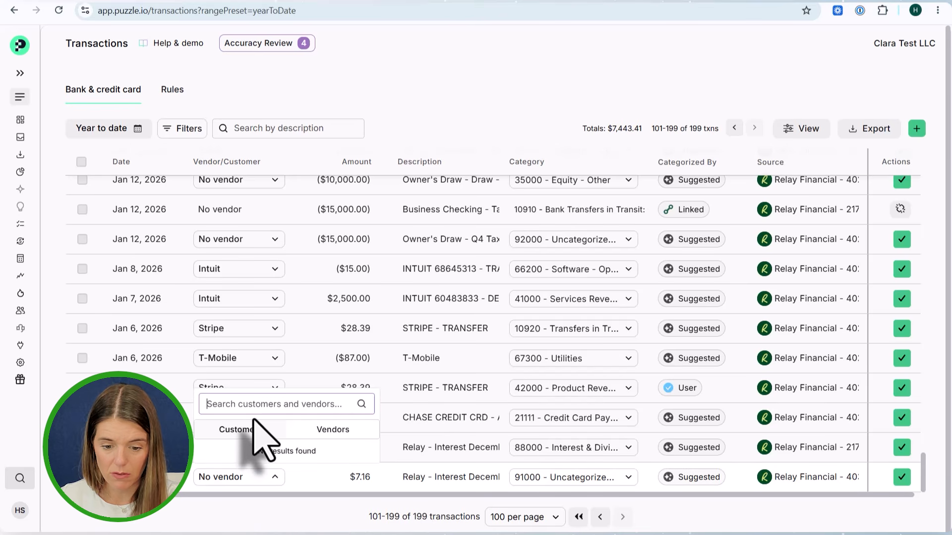
{"action": "type", "text": "Relay"}
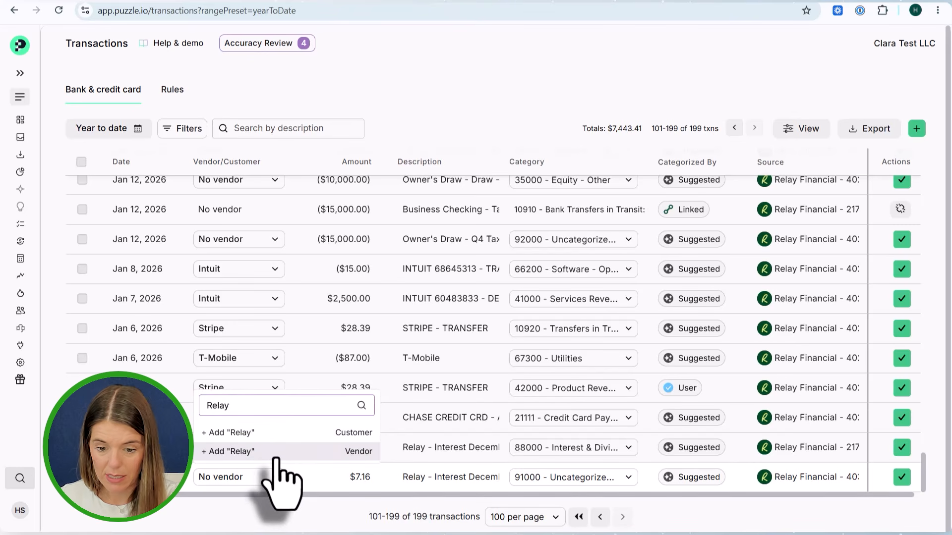
{"action": "left_click", "coordinate": [283, 434]}
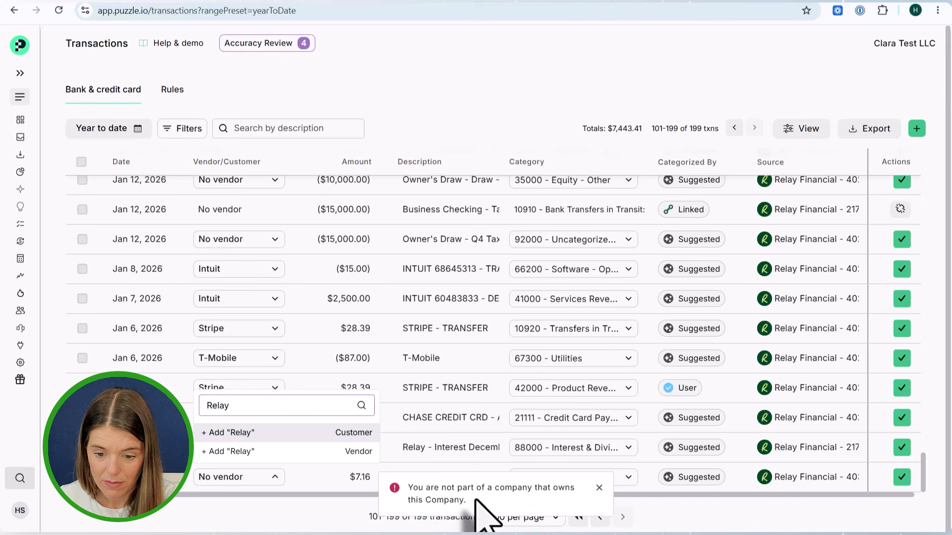
{"action": "left_click", "coordinate": [252, 452]}
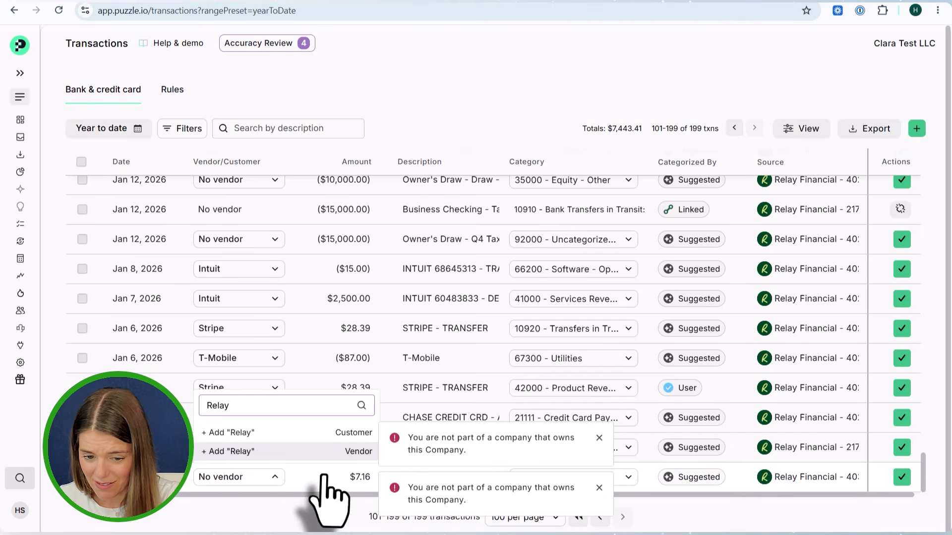
Try again to add Relay as a customer on the $7.16 Relay interest transaction, dismiss the error messages and close the vendor list
{"action": "left_click", "coordinate": [331, 433]}
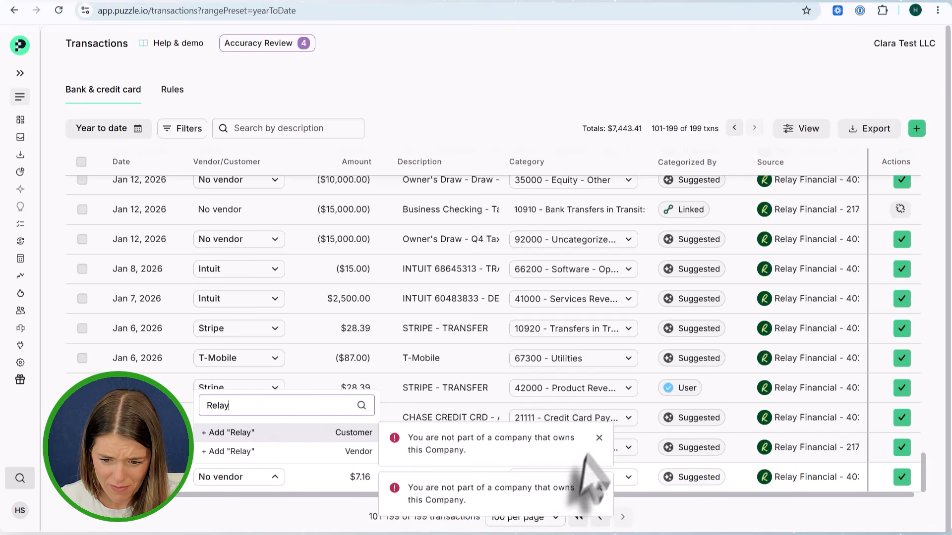
{"action": "left_click", "coordinate": [599, 439]}
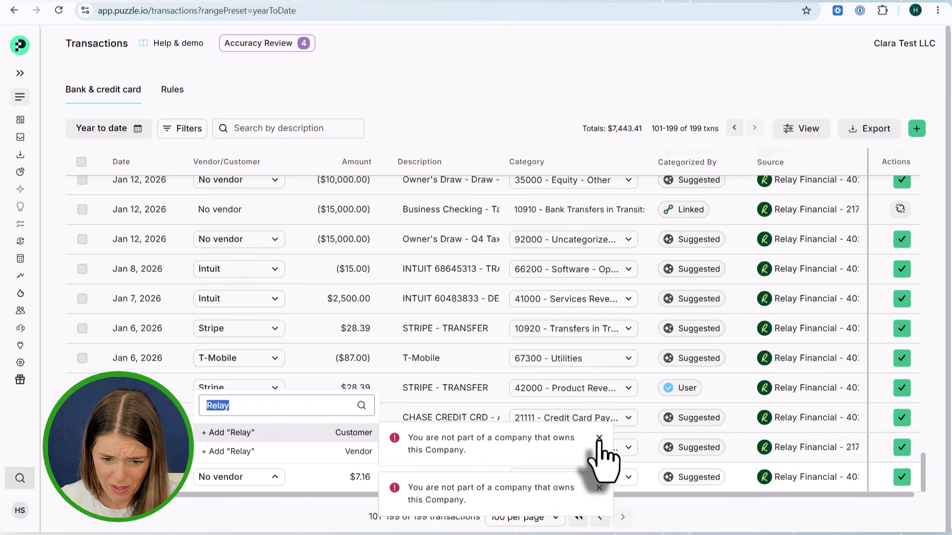
{"action": "left_click", "coordinate": [598, 487]}
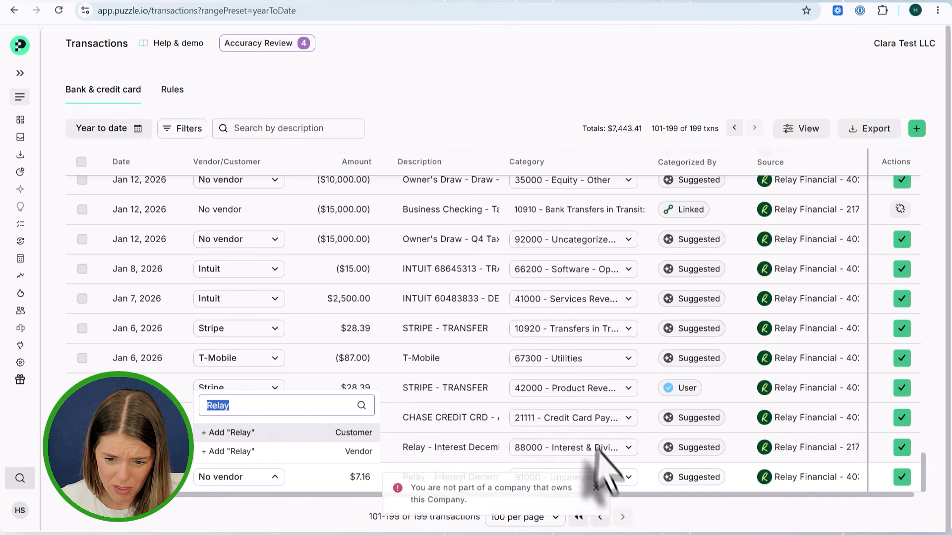
{"action": "left_click", "coordinate": [272, 525]}
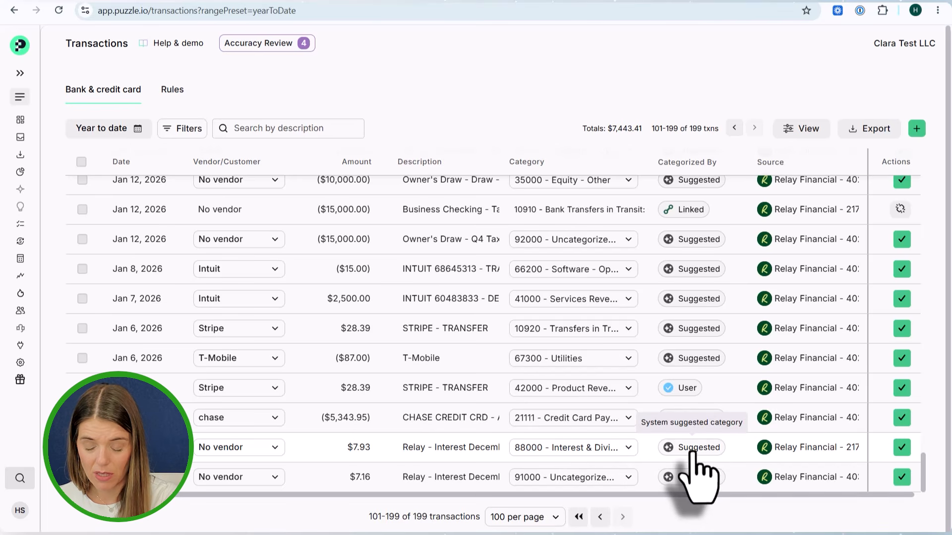
Try to categorize the $7.16 Relay interest transaction dated Jan 2, 2026 as 88000 - Interest & Dividend Income
{"action": "left_click", "coordinate": [575, 481]}
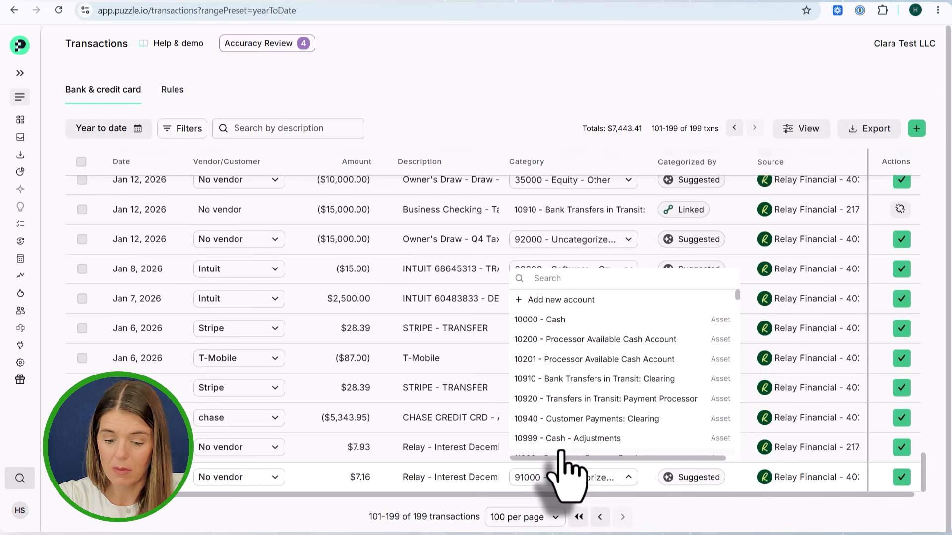
{"action": "type", "text": "intere"}
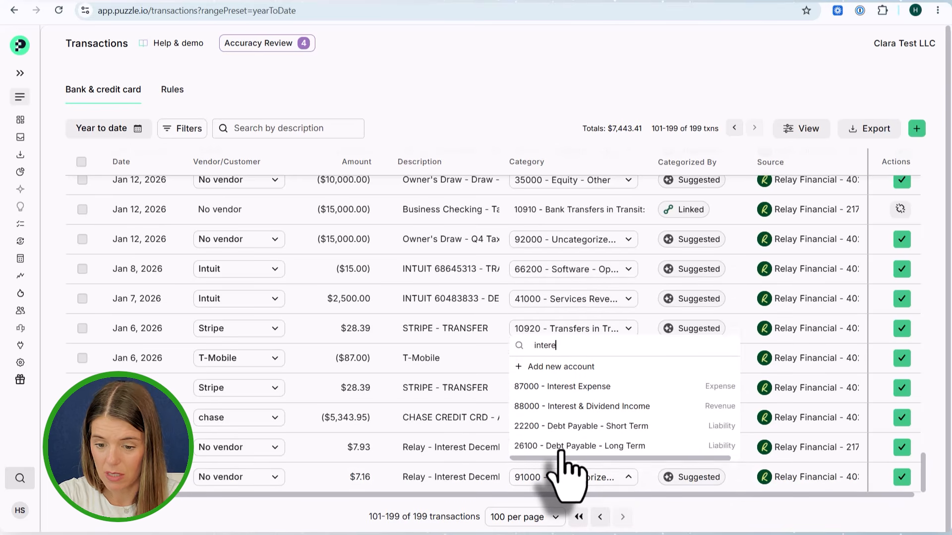
{"action": "left_click", "coordinate": [581, 406]}
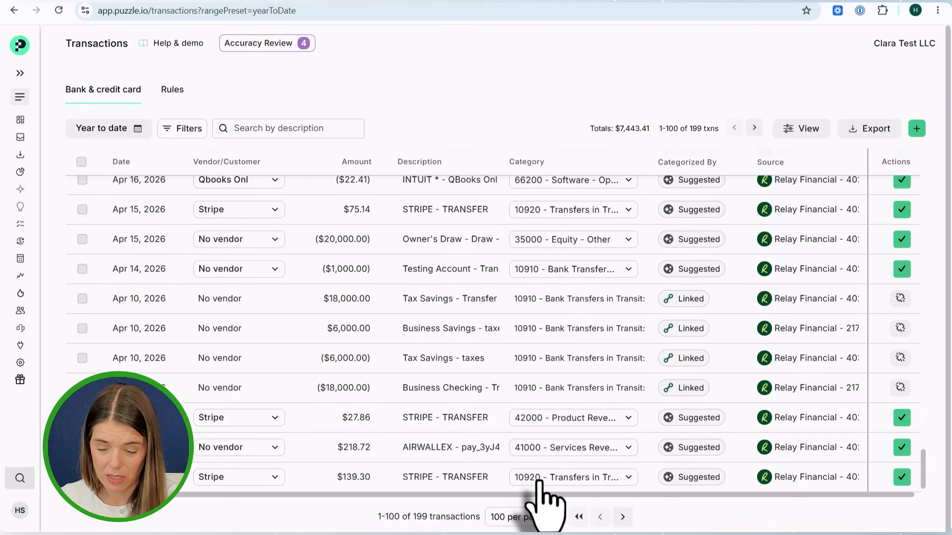
Retry the 88000 - Interest & Dividend Income category for the $7.16 Relay transaction on the second page, and capture the error message in a screenshot
{"action": "scroll", "coordinate": [539, 481], "scroll_direction": "down", "scroll_amount": 1}
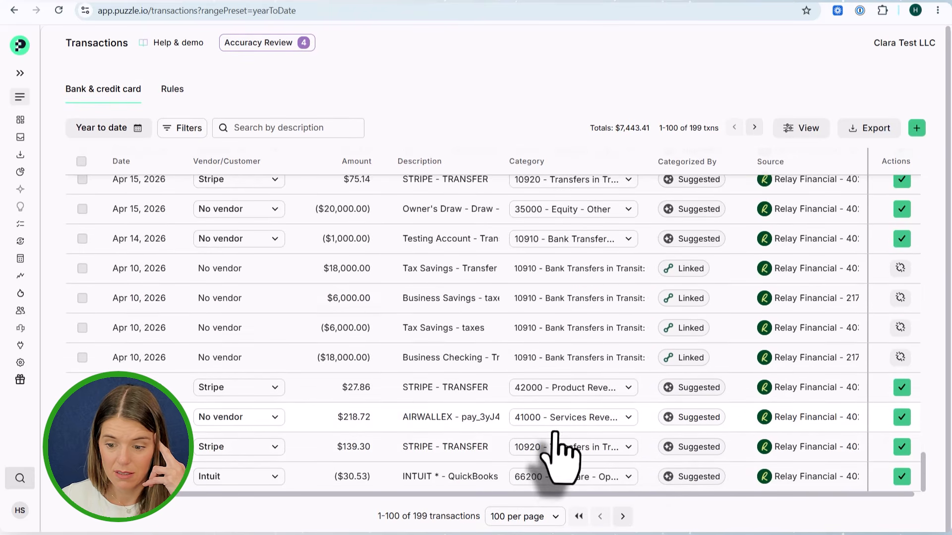
{"action": "scroll", "coordinate": [425, 483], "scroll_direction": "up", "scroll_amount": 4}
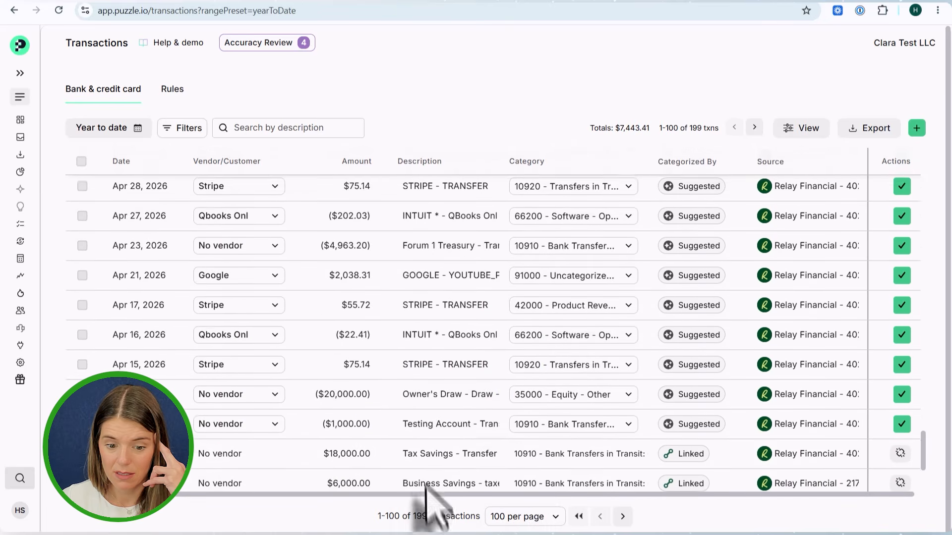
{"action": "scroll", "coordinate": [425, 483], "scroll_direction": "down", "scroll_amount": 4}
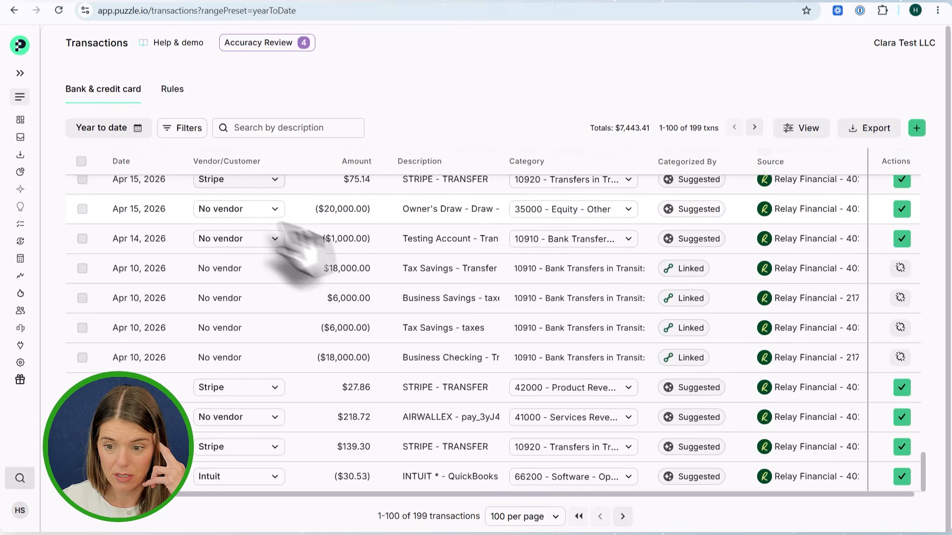
{"action": "left_click", "coordinate": [622, 515]}
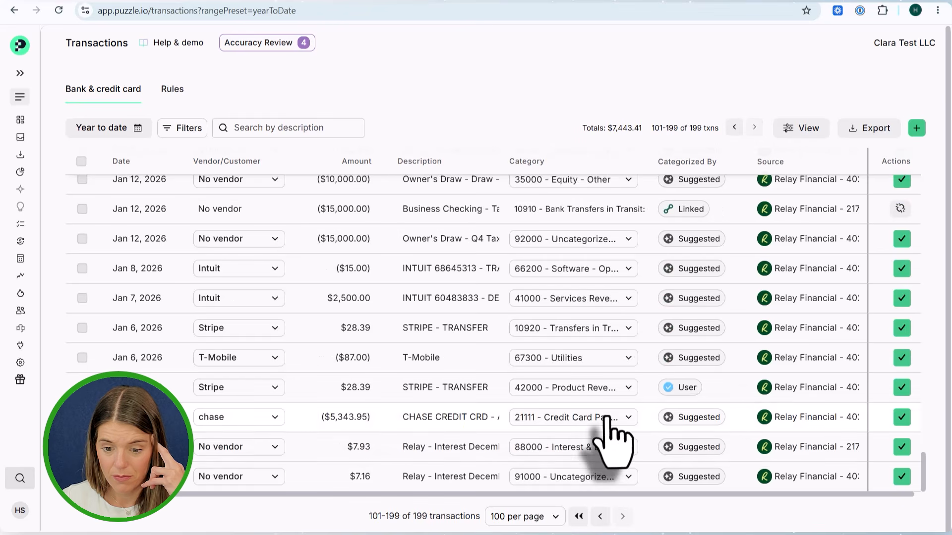
{"action": "left_click", "coordinate": [560, 485]}
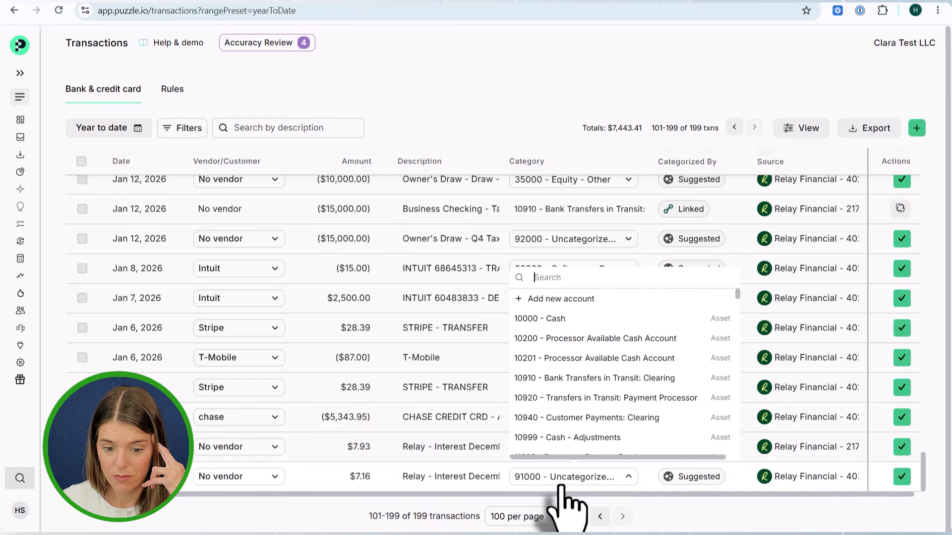
{"action": "type", "text": "interest"}
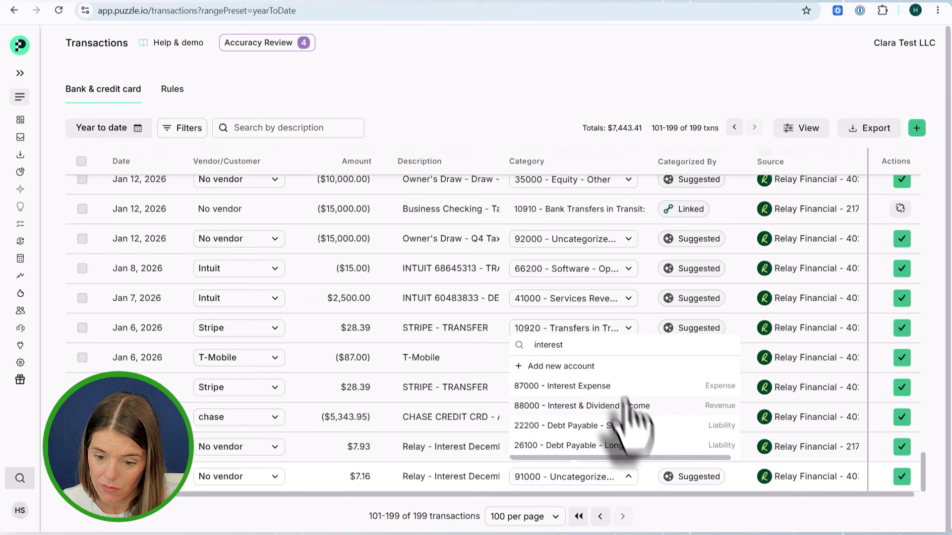
{"action": "left_click", "coordinate": [618, 406]}
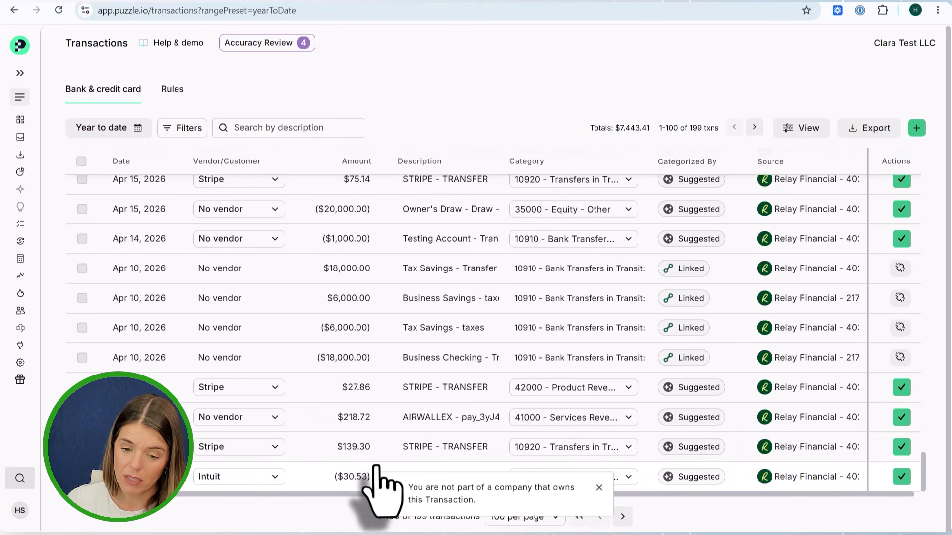
{"action": "key", "text": "super+shift+s"}
{"action": "left_click_drag", "start_coordinate": [376, 463], "coordinate": [647, 530]}
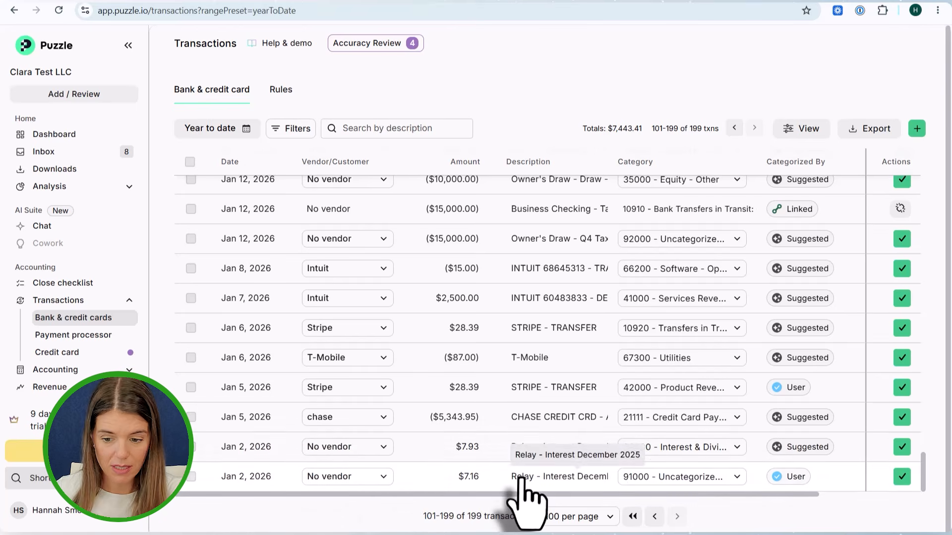
Open the details of the $7.16 Relay interest transaction, review its recent activity and accounting fields, and close them
{"action": "left_click", "coordinate": [656, 454]}
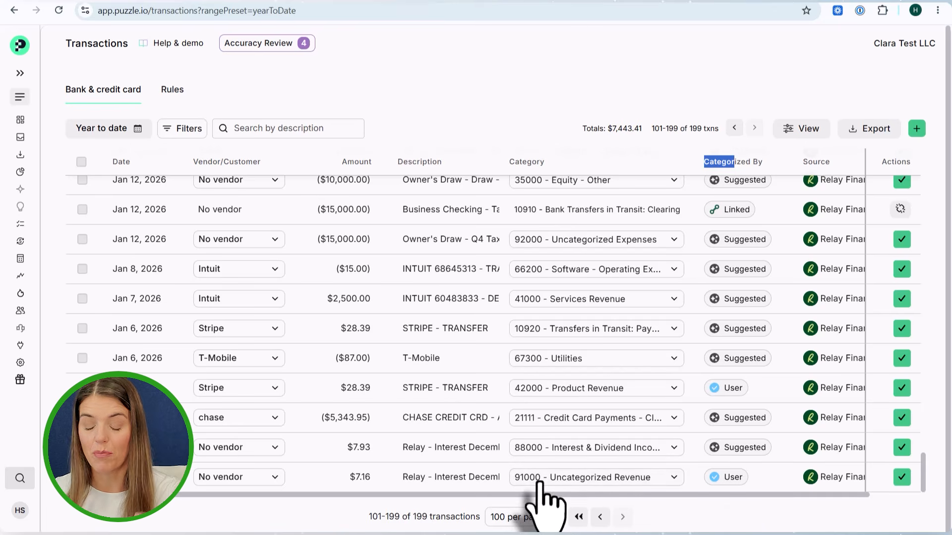
{"action": "left_click", "coordinate": [782, 479]}
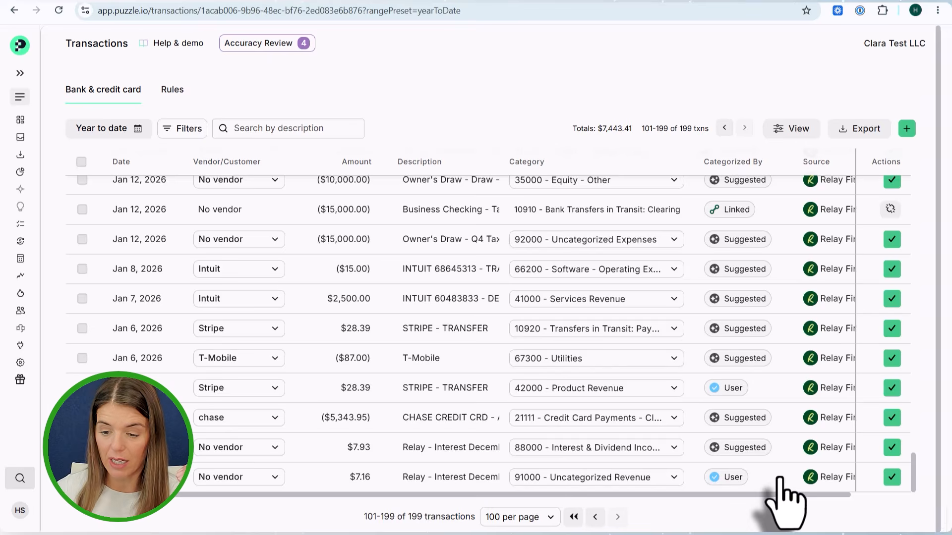
{"action": "scroll", "coordinate": [814, 336], "scroll_direction": "down", "scroll_amount": 5}
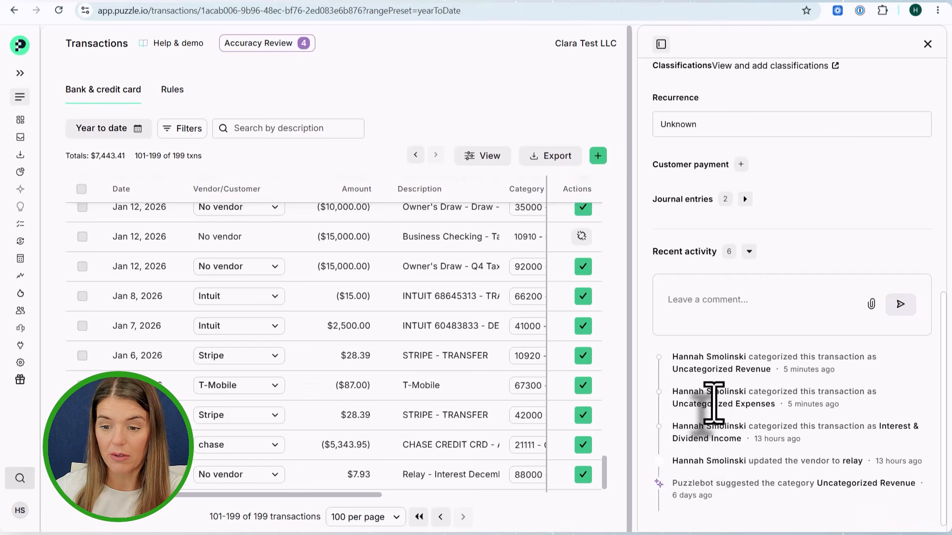
{"action": "scroll", "coordinate": [714, 401], "scroll_direction": "up", "scroll_amount": 6}
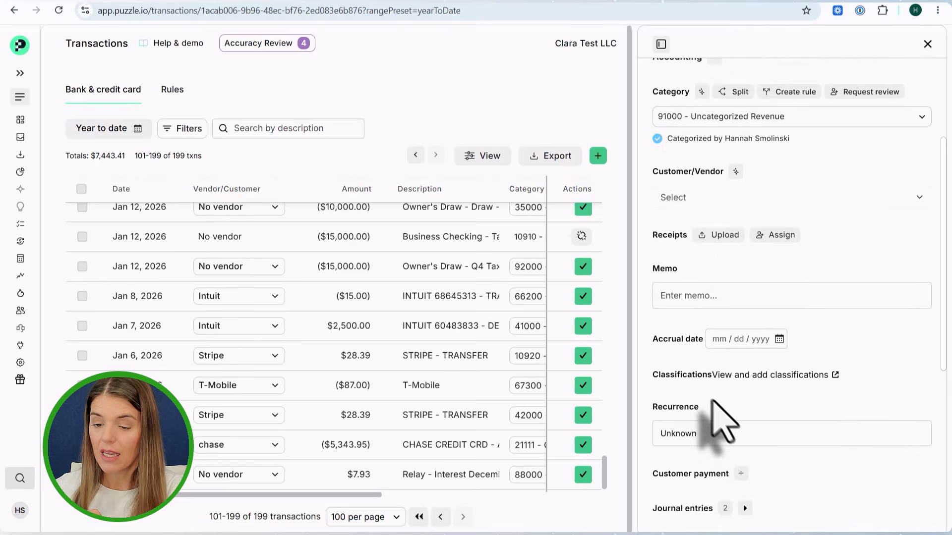
{"action": "scroll", "coordinate": [694, 178], "scroll_direction": "up", "scroll_amount": 3}
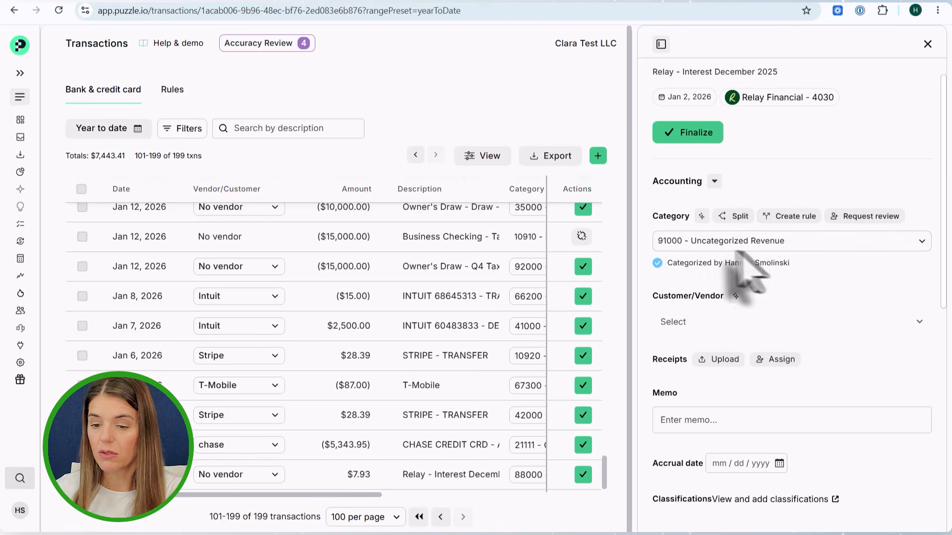
{"action": "left_click", "coordinate": [926, 44]}
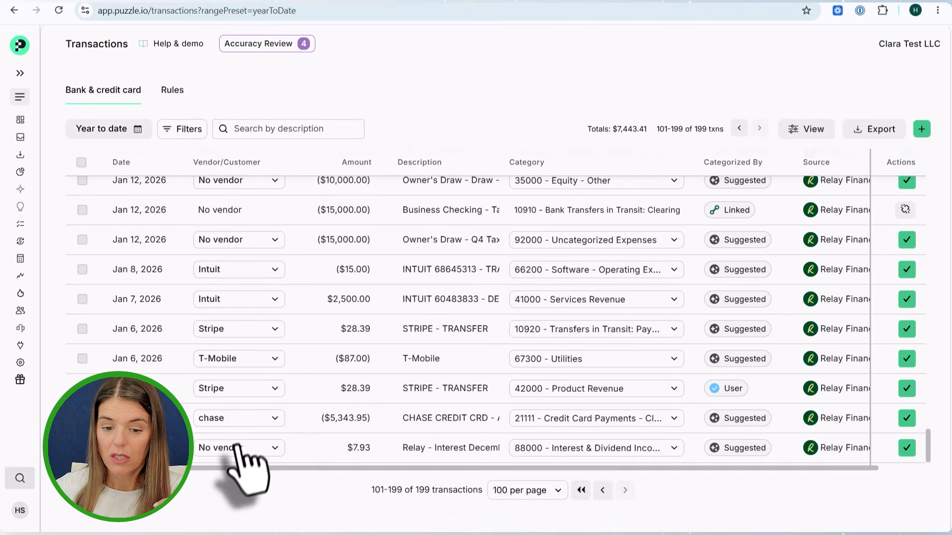
Assign the existing customer Relay to both Jan 2, 2026 Relay interest transactions, $7.16 and $7.93
{"action": "left_click", "coordinate": [229, 477]}
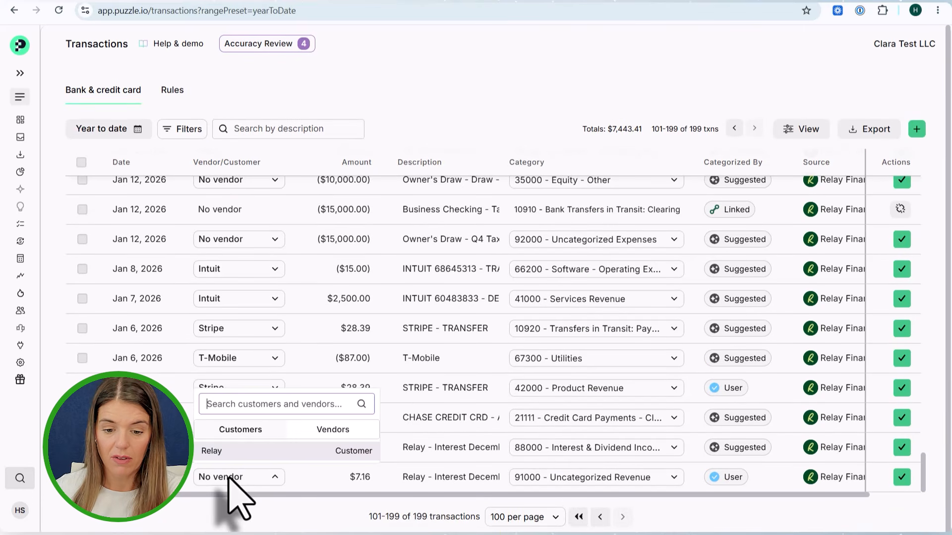
{"action": "type", "text": "Re"}
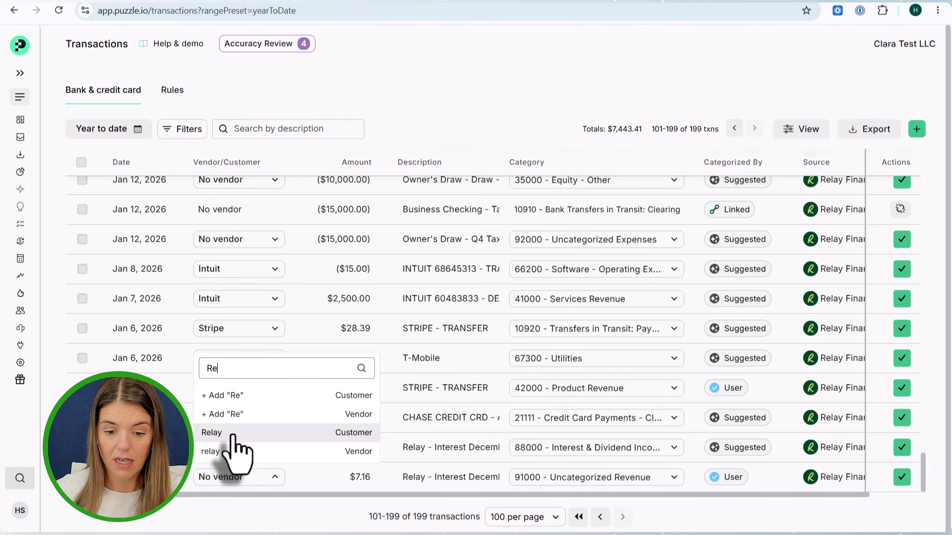
{"action": "left_click", "coordinate": [232, 433]}
{"action": "left_click", "coordinate": [232, 454]}
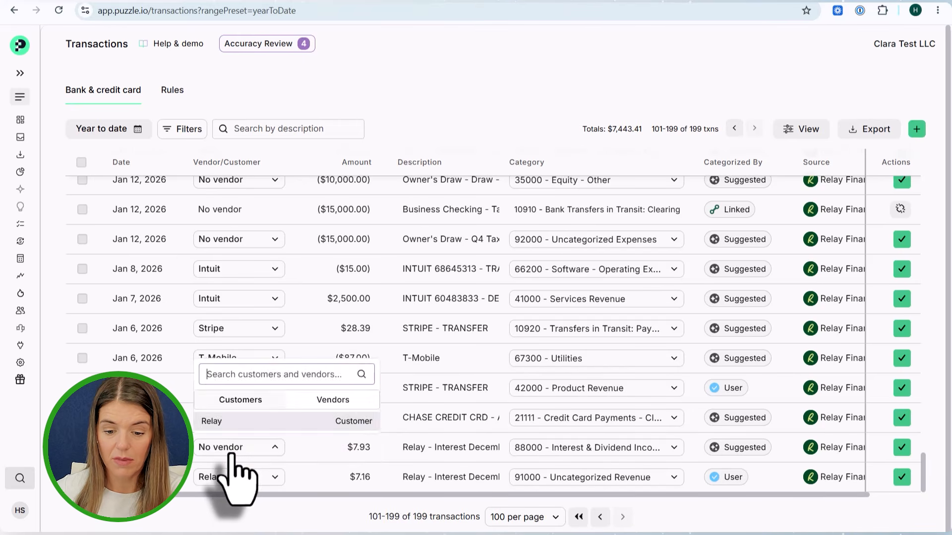
{"action": "type", "text": "re"}
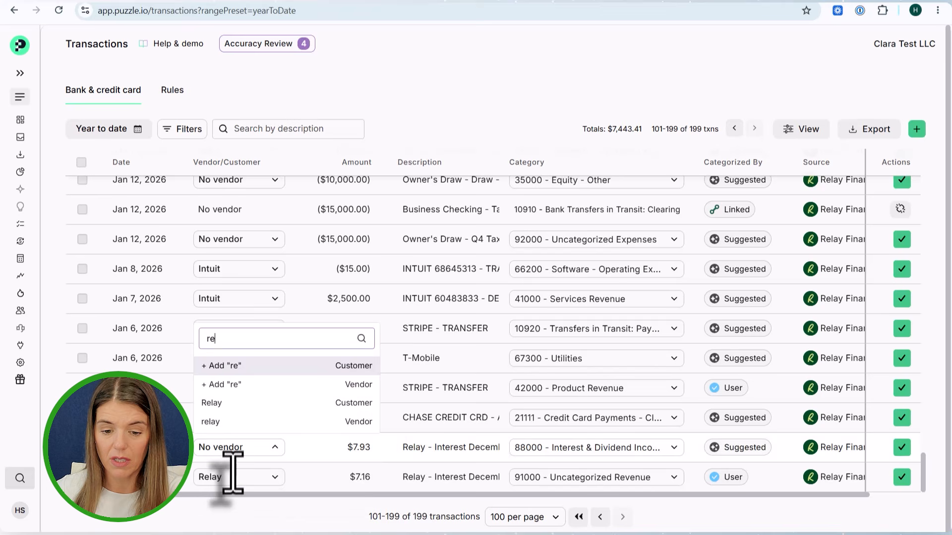
{"action": "left_click", "coordinate": [229, 403]}
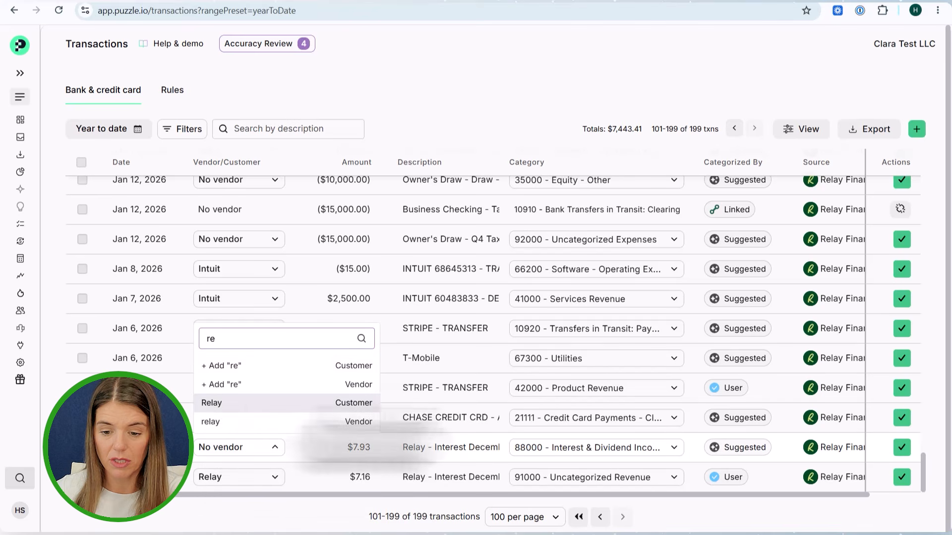
Set the category of the $7.16 Relay interest transaction to 88000 - Interest & Dividend Income
{"action": "left_click", "coordinate": [563, 478]}
{"action": "type", "text": "880"}
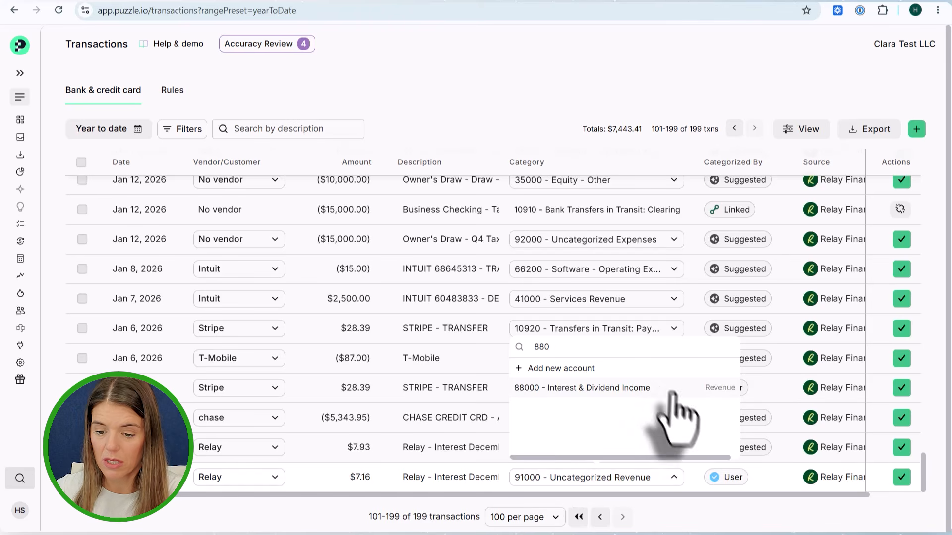
{"action": "left_click", "coordinate": [675, 390]}
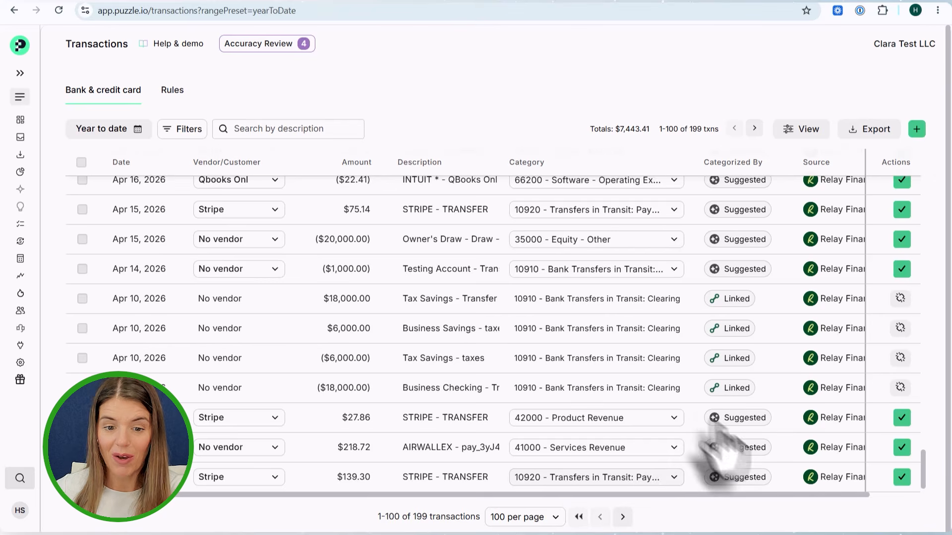
Return to the oldest transactions on the second page and finalize the $7.16 and $7.93 Relay interest transactions
{"action": "scroll", "coordinate": [689, 409], "scroll_direction": "down", "scroll_amount": 1}
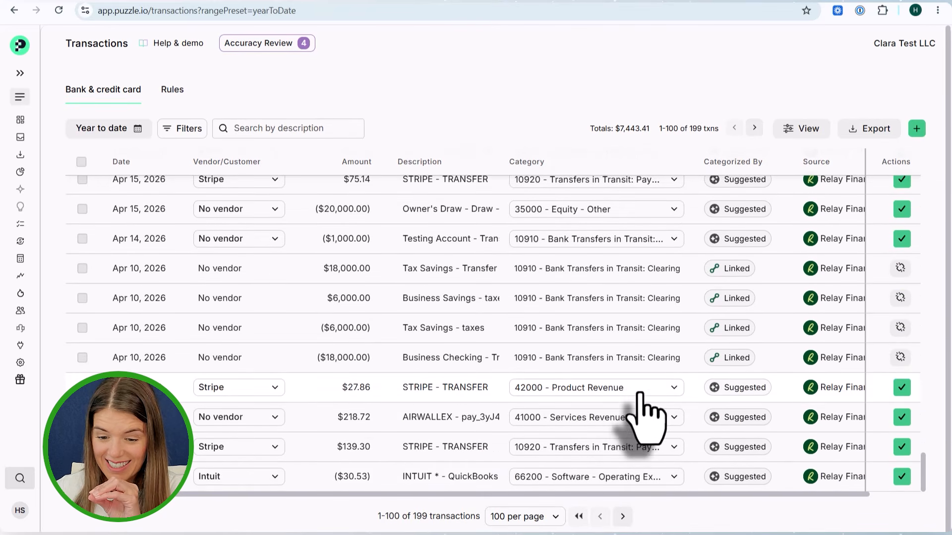
{"action": "scroll", "coordinate": [625, 488], "scroll_direction": "up", "scroll_amount": 10}
{"action": "scroll", "coordinate": [618, 484], "scroll_direction": "up", "scroll_amount": 10}
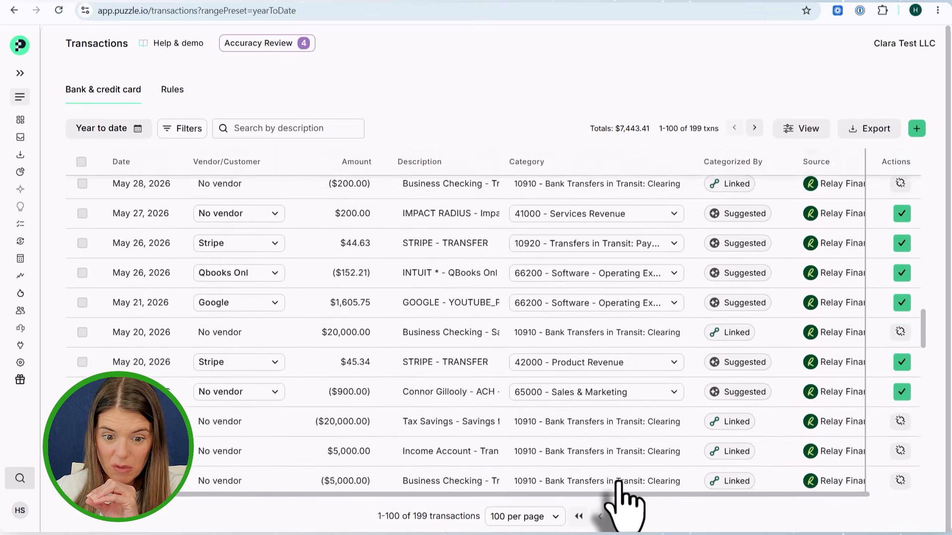
{"action": "scroll", "coordinate": [612, 491], "scroll_direction": "down", "scroll_amount": 5}
{"action": "scroll", "coordinate": [614, 493], "scroll_direction": "down", "scroll_amount": 5}
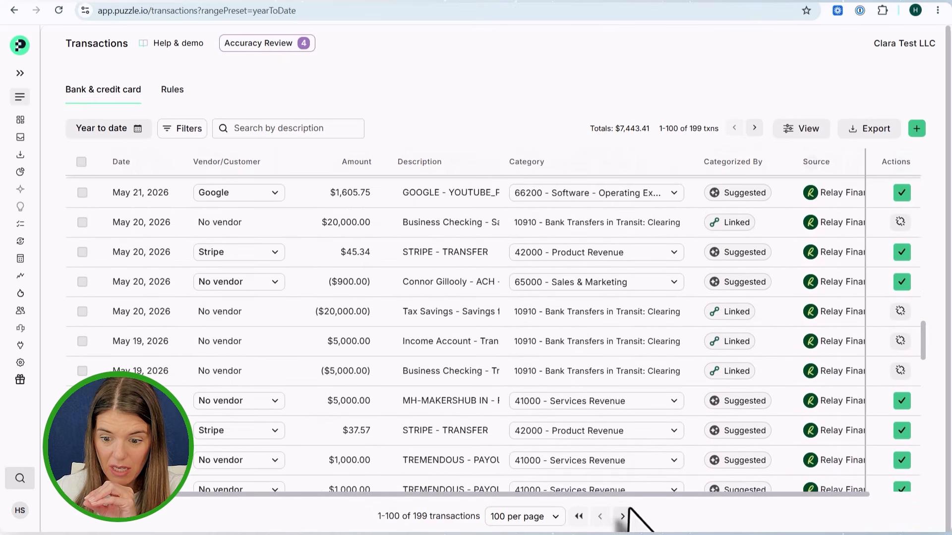
{"action": "left_click", "coordinate": [624, 516]}
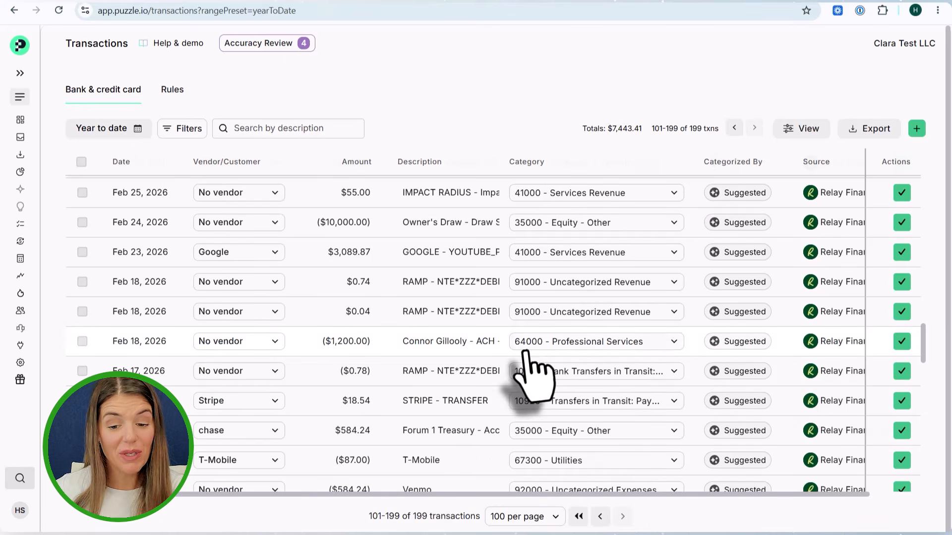
{"action": "scroll", "coordinate": [533, 369], "scroll_direction": "down", "scroll_amount": 15}
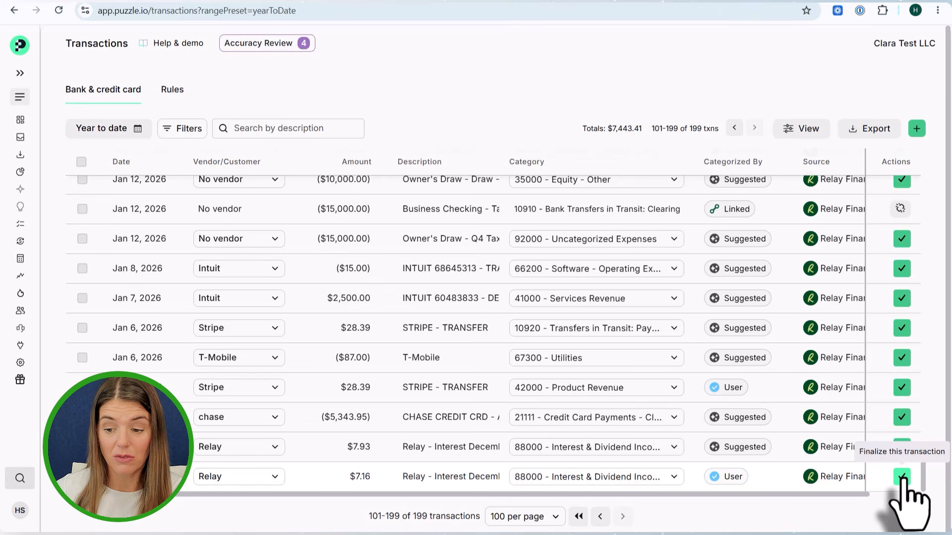
{"action": "left_click", "coordinate": [902, 477]}
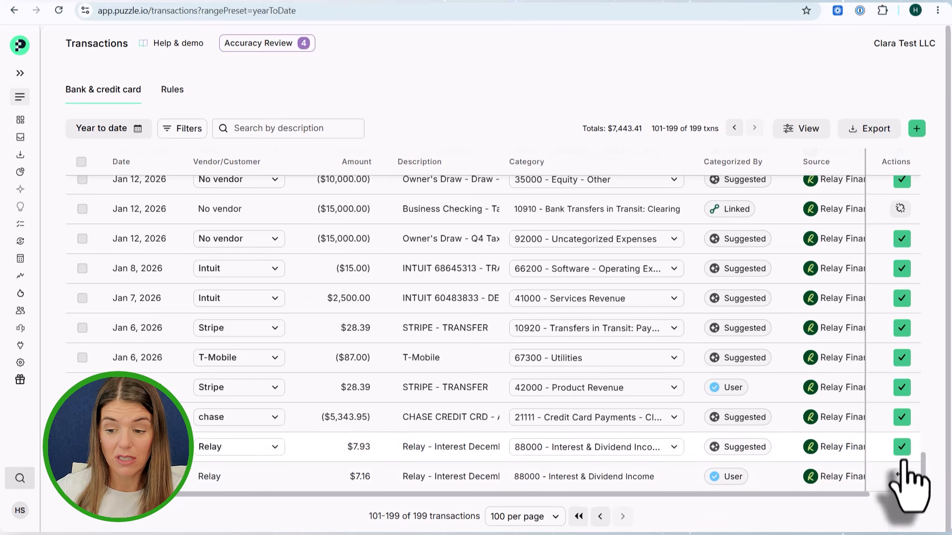
{"action": "left_click", "coordinate": [901, 448]}
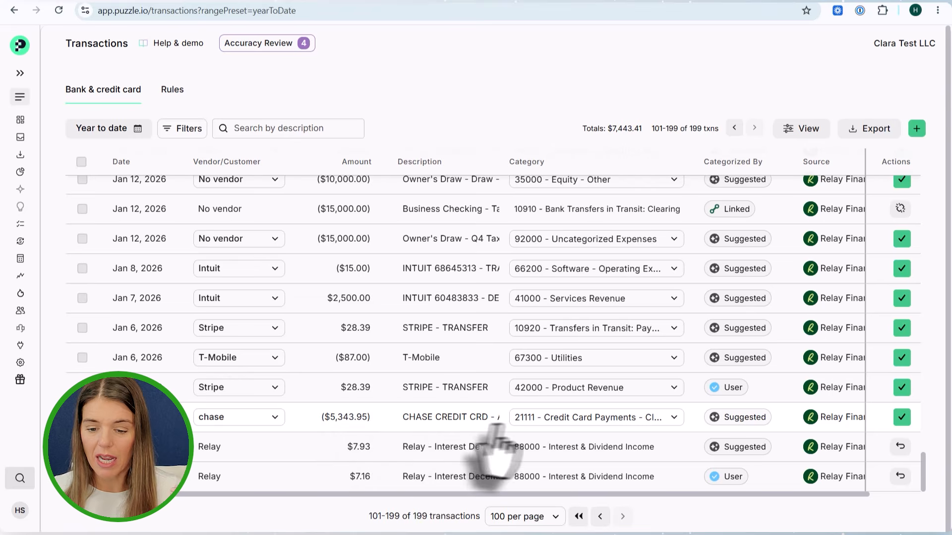
Check the category choices for the $5,343.95 Chase credit card payment without changing them, and adjust the width of the Category column
{"action": "left_click", "coordinate": [545, 419]}
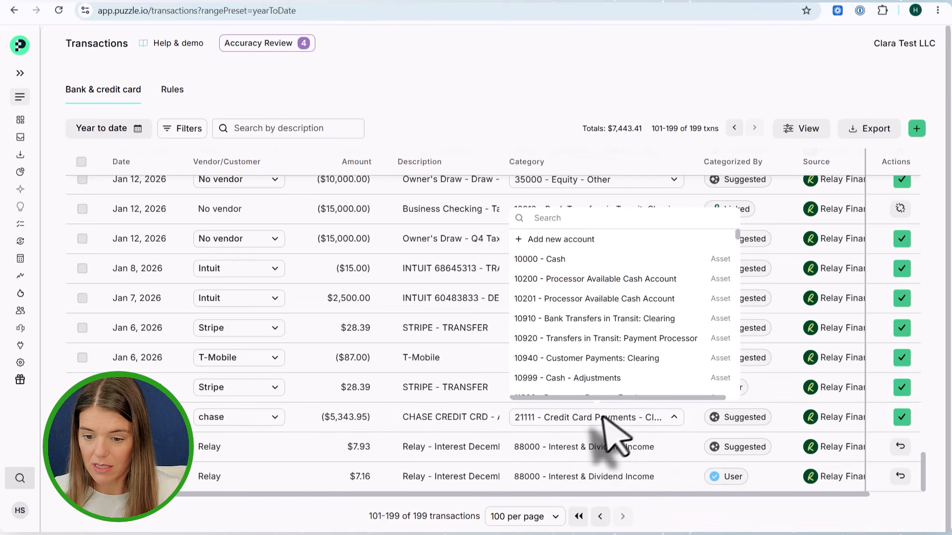
{"action": "left_click", "coordinate": [588, 420]}
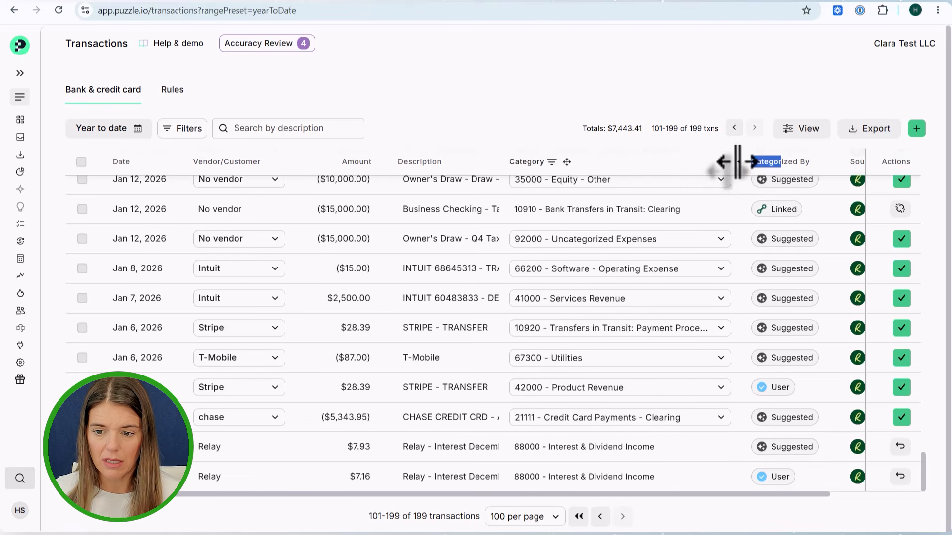
{"action": "left_click_drag", "start_coordinate": [738, 162], "coordinate": [730, 225]}
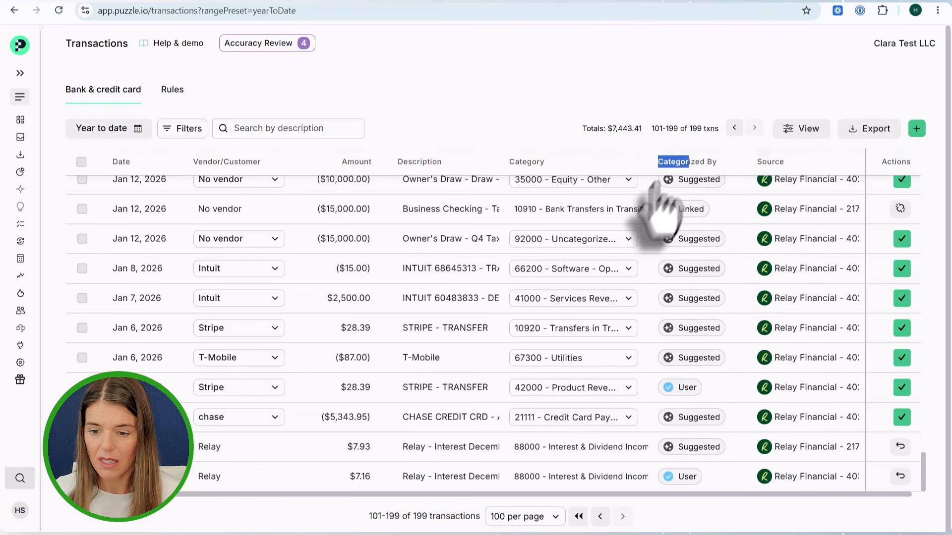
{"action": "left_click", "coordinate": [619, 158]}
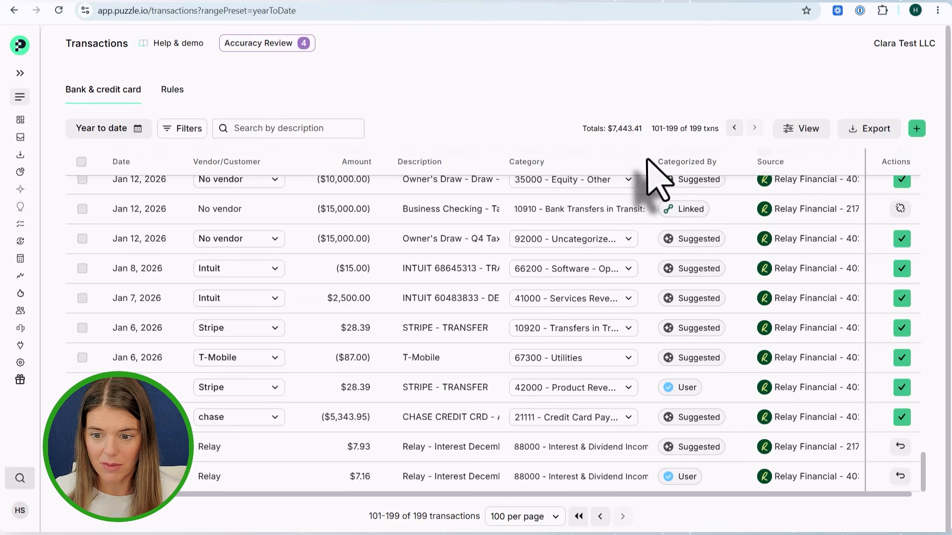
{"action": "left_click_drag", "start_coordinate": [681, 160], "coordinate": [679, 164]}
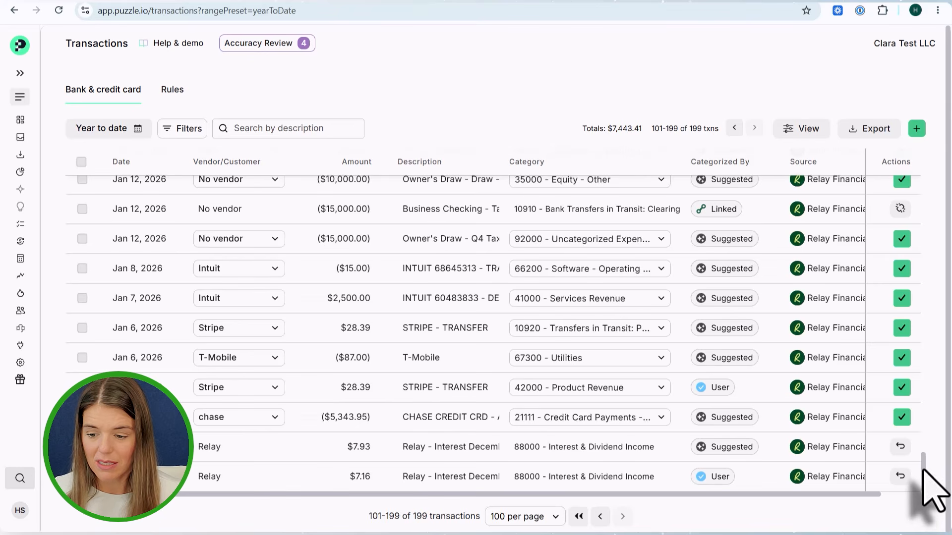
Finalize the Jan 5, 2026 Chase credit card payment of $5,343.95 and the Jan 5 Stripe transfer of $28.39
{"action": "left_click_drag", "start_coordinate": [923, 464], "coordinate": [934, 508]}
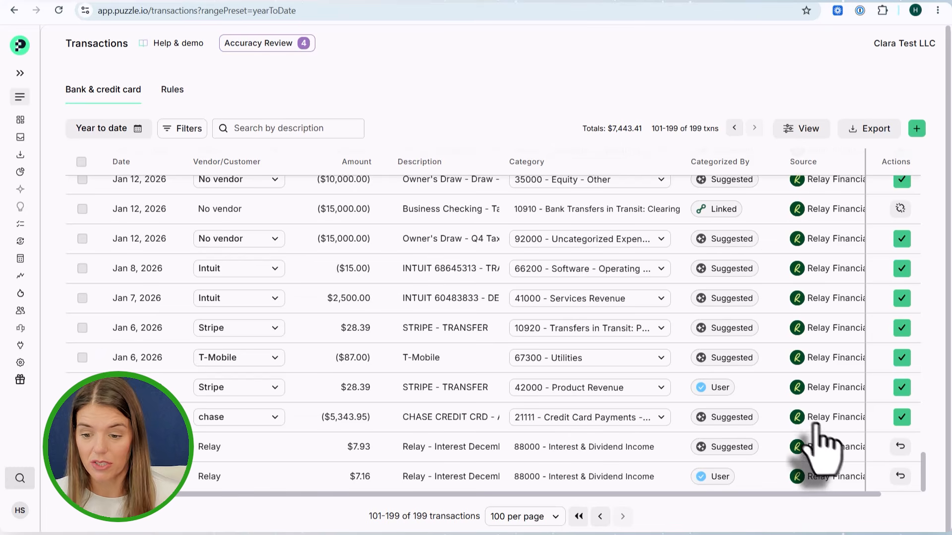
{"action": "left_click", "coordinate": [902, 418]}
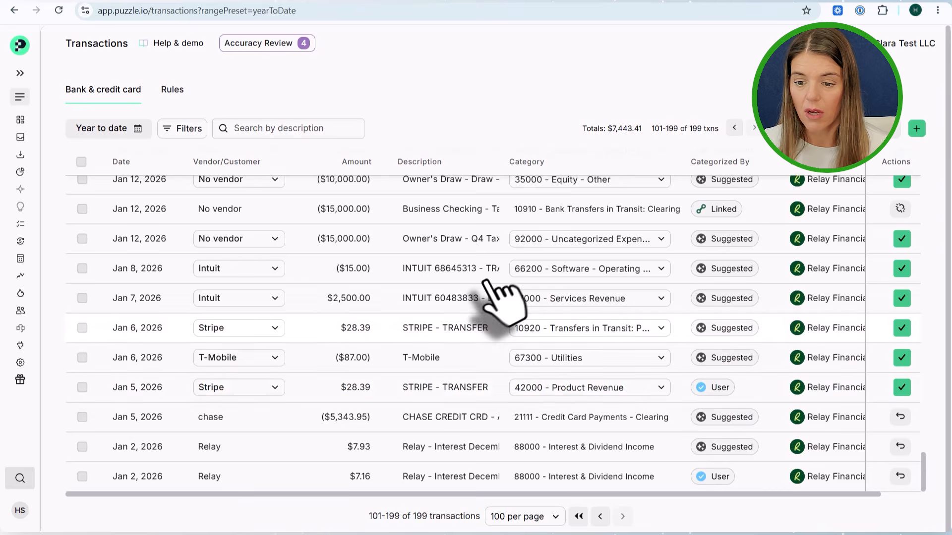
{"action": "left_click", "coordinate": [901, 390]}
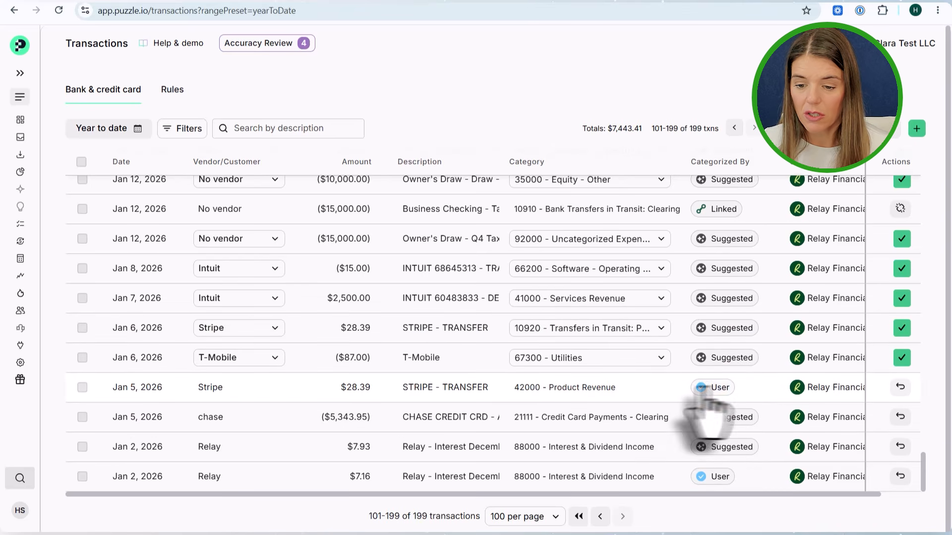
Display the Puzzlebot categorization rules and review their conditions, categories and vendors, including the one for Stripe transfers
{"action": "left_click", "coordinate": [176, 90]}
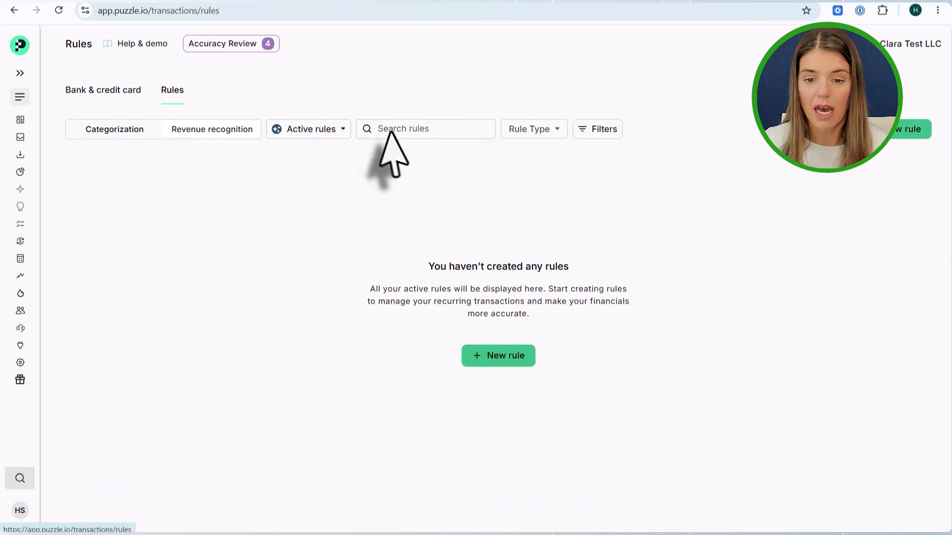
{"action": "left_click", "coordinate": [308, 131]}
{"action": "left_click", "coordinate": [306, 212]}
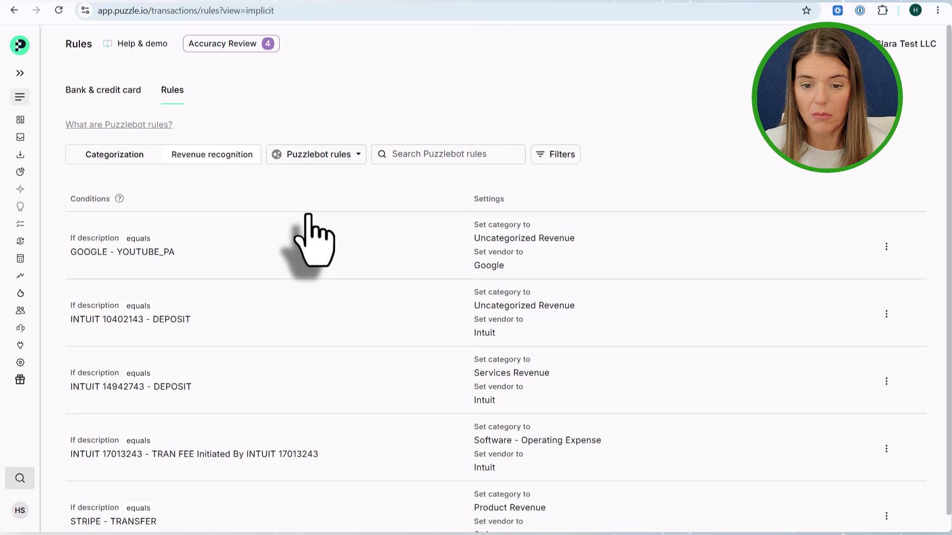
{"action": "scroll", "coordinate": [333, 307], "scroll_direction": "down", "scroll_amount": 2}
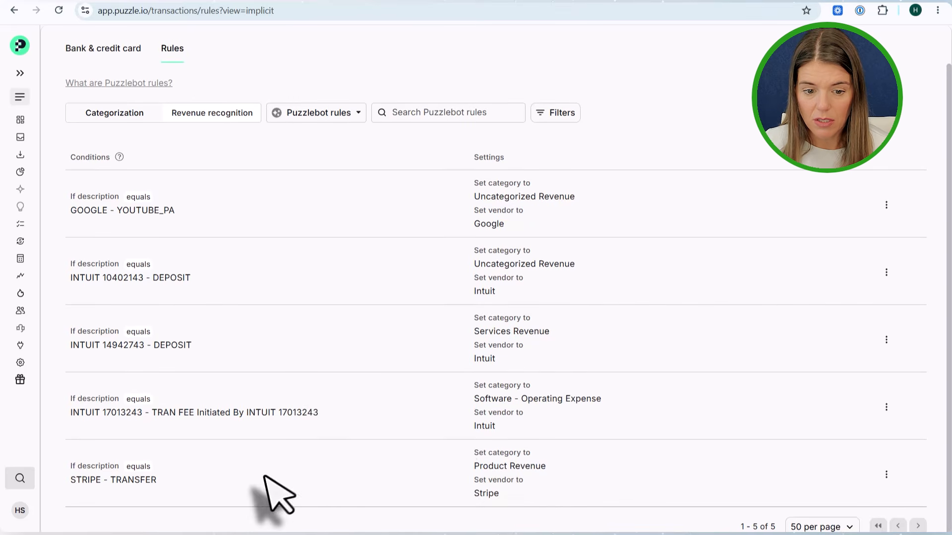
{"action": "scroll", "coordinate": [476, 470], "scroll_direction": "up", "scroll_amount": 2}
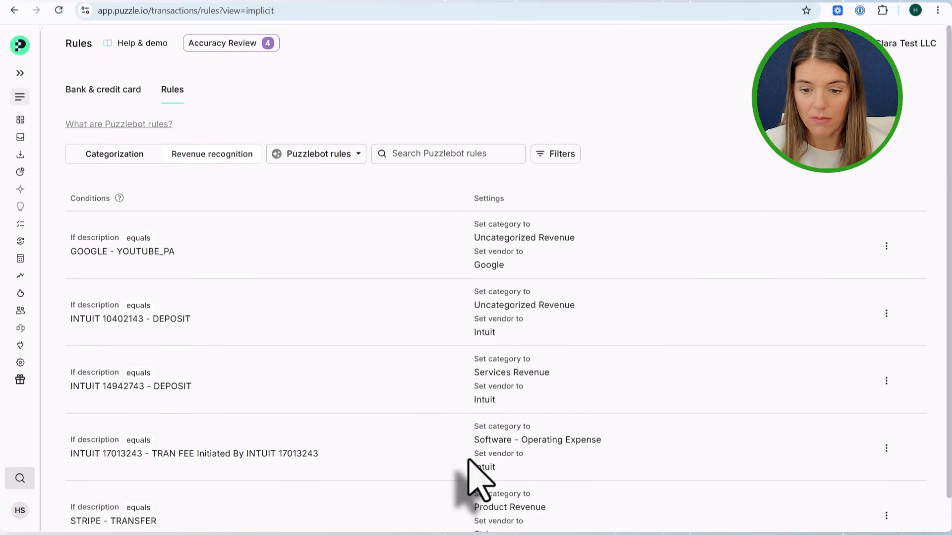
{"action": "scroll", "coordinate": [476, 471], "scroll_direction": "down", "scroll_amount": 2}
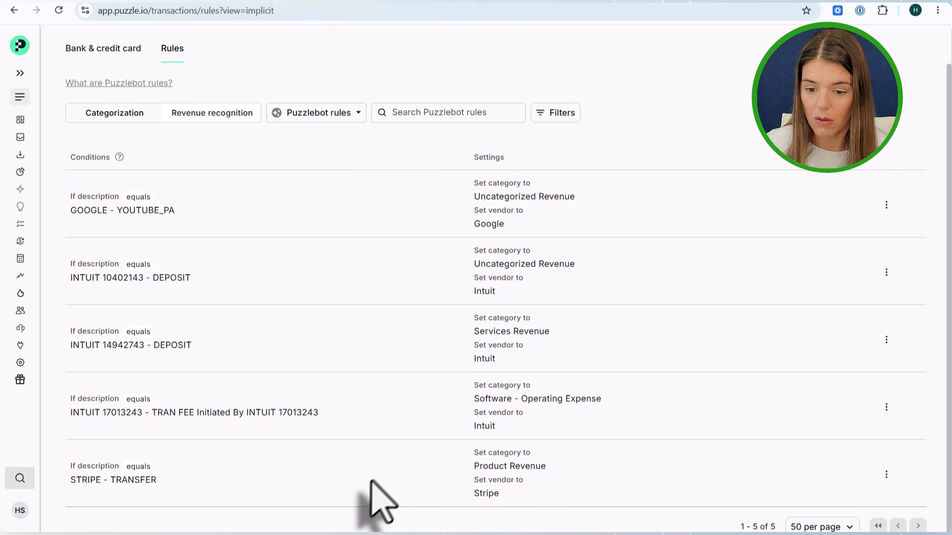
{"action": "scroll", "coordinate": [365, 467], "scroll_direction": "up", "scroll_amount": 1}
{"action": "scroll", "coordinate": [362, 452], "scroll_direction": "down", "scroll_amount": 1}
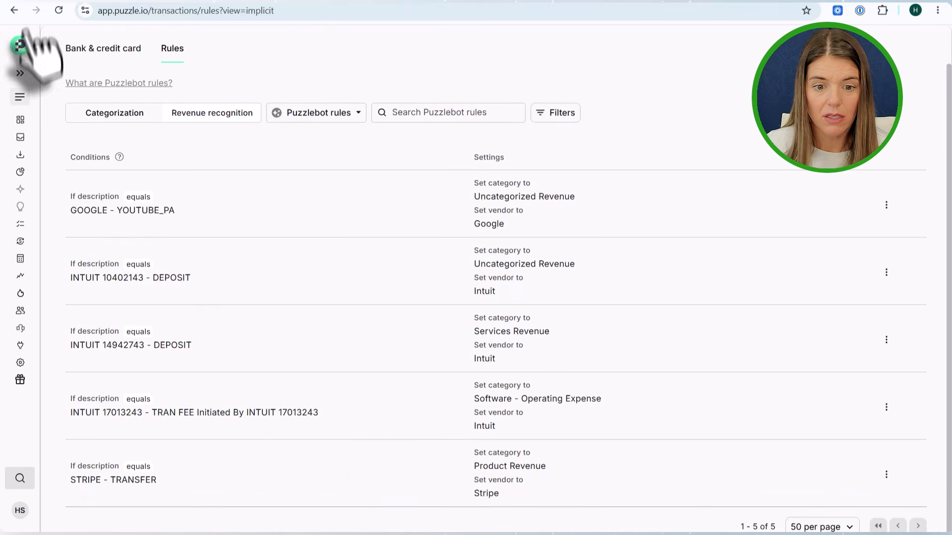
Return to the oldest bank and credit card transactions on the second page and finalize the Jan 6 T-Mobile transaction of $87.00
{"action": "left_click", "coordinate": [79, 48]}
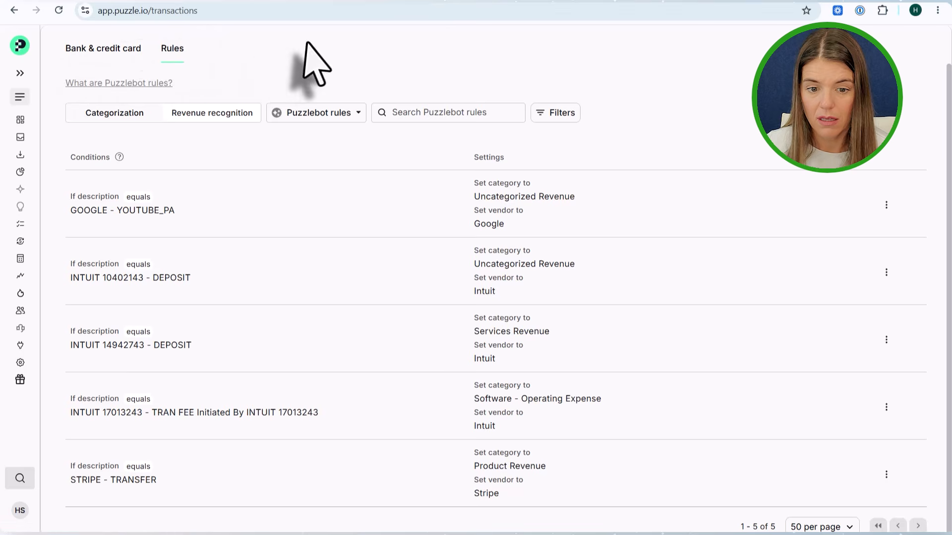
{"action": "left_click", "coordinate": [109, 52]}
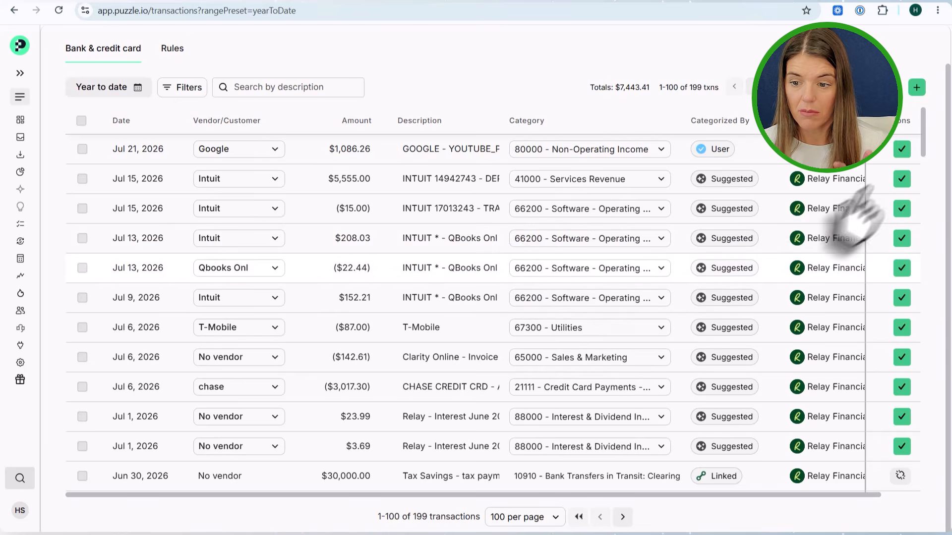
{"action": "left_click", "coordinate": [621, 517]}
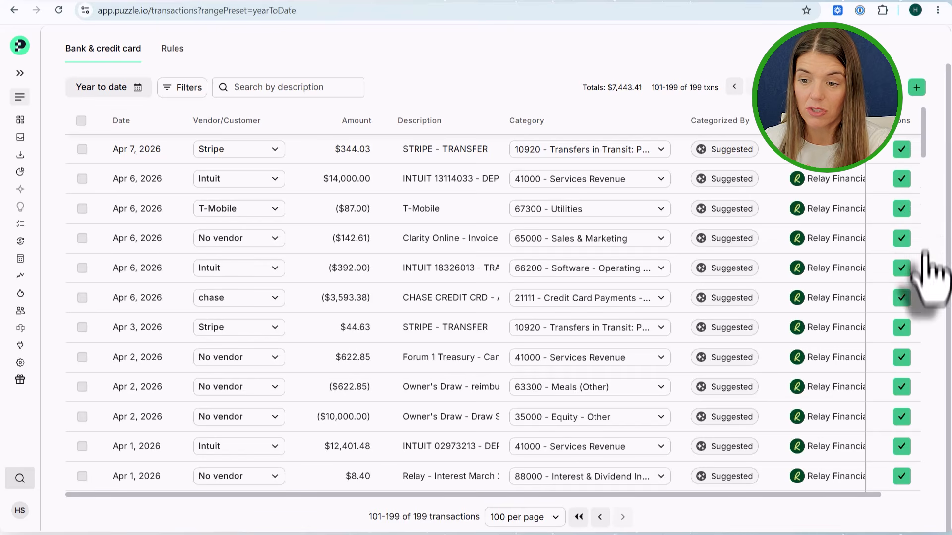
{"action": "scroll", "coordinate": [919, 480], "scroll_direction": "down", "scroll_amount": 20}
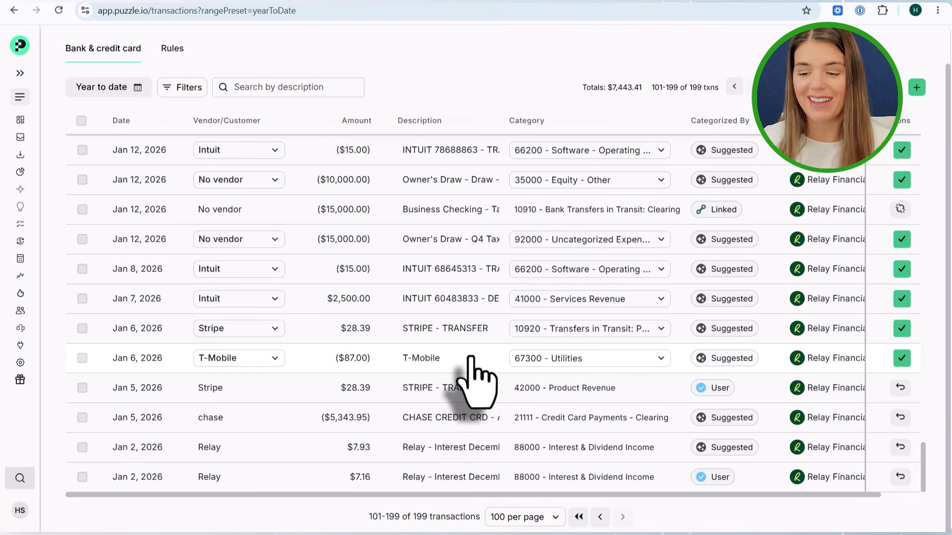
{"action": "left_click", "coordinate": [902, 358]}
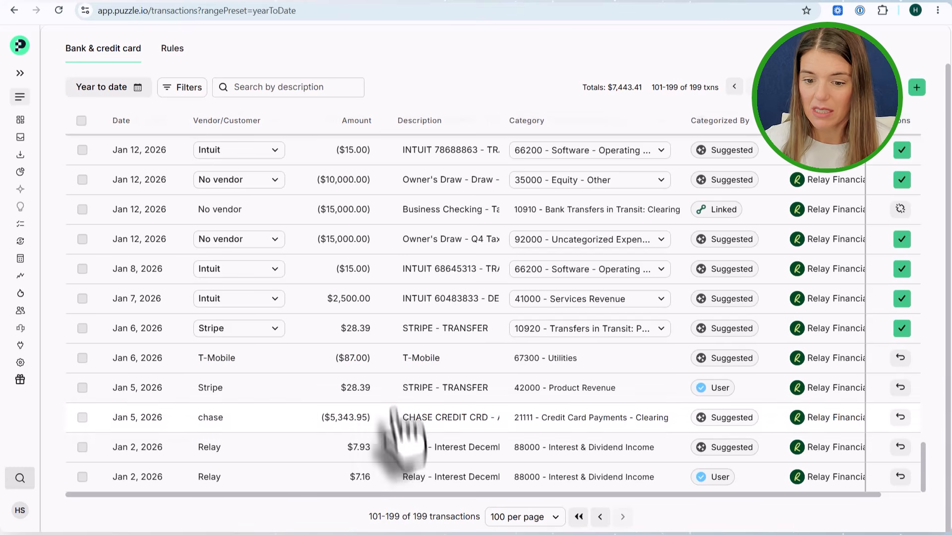
Set the category of the Jan 6 Stripe transfer of $28.39 to 42000 - Product Revenue and finalize it
{"action": "left_click_drag", "start_coordinate": [742, 494], "coordinate": [782, 494]}
{"action": "left_click", "coordinate": [501, 329]}
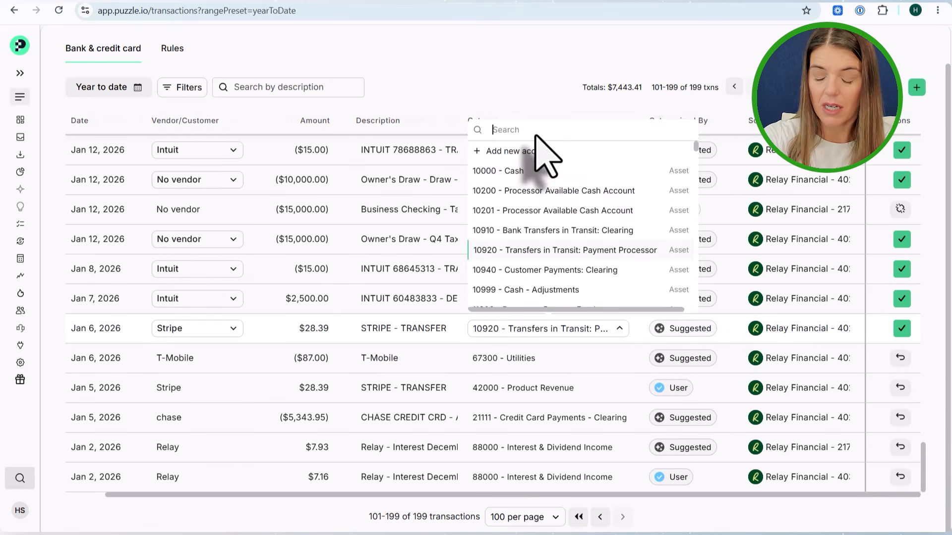
{"action": "type", "text": "product"}
{"action": "left_click", "coordinate": [534, 152]}
{"action": "left_click", "coordinate": [901, 328]}
Finalize the Jan 7 Intuit deposit of $2,500.00, and recategorize the Jan 8 Intuit charge of $15.00 to the 53000 fees account and finalize it
{"action": "left_click", "coordinate": [902, 298]}
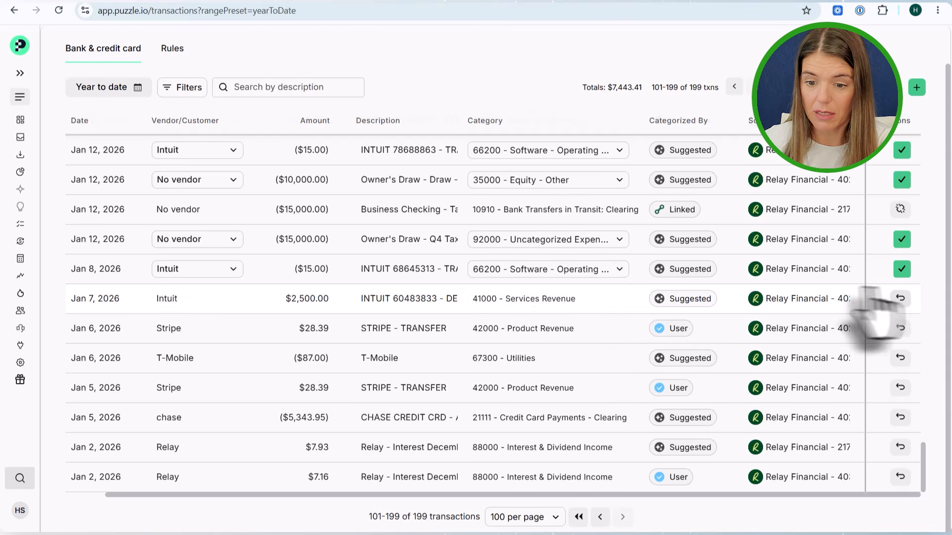
{"action": "left_click", "coordinate": [601, 269]}
{"action": "left_click", "coordinate": [528, 333]}
{"action": "left_click", "coordinate": [902, 269]}
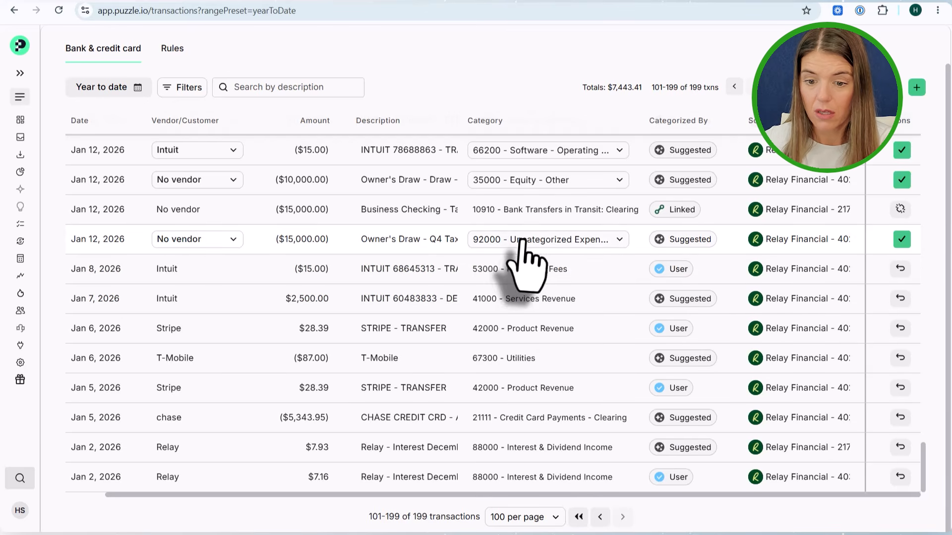
From the category of the Jan 12 Q4 tax owner's draw, start a new parent account named Owner's Distributions - Tax with ID 34200
{"action": "left_click", "coordinate": [516, 239]}
{"action": "type", "text": "dist"}
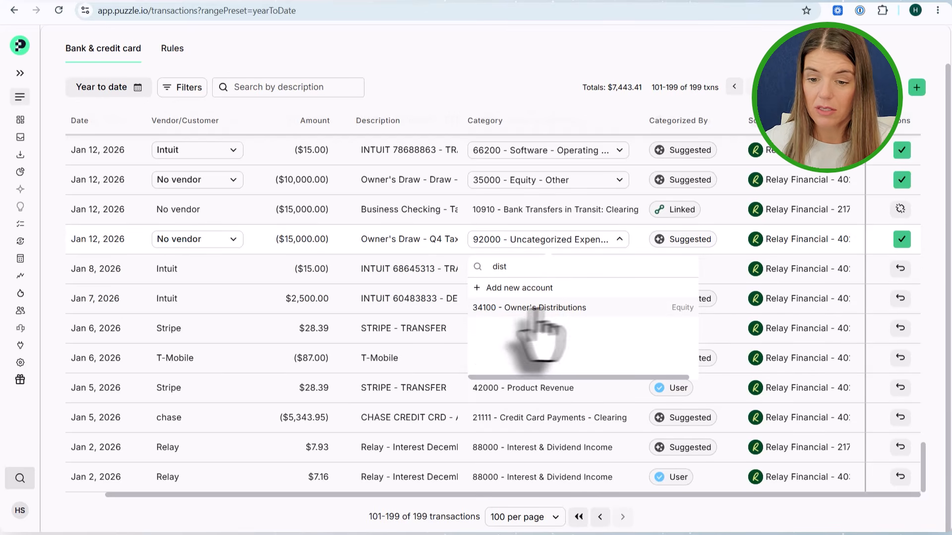
{"action": "left_click", "coordinate": [537, 289]}
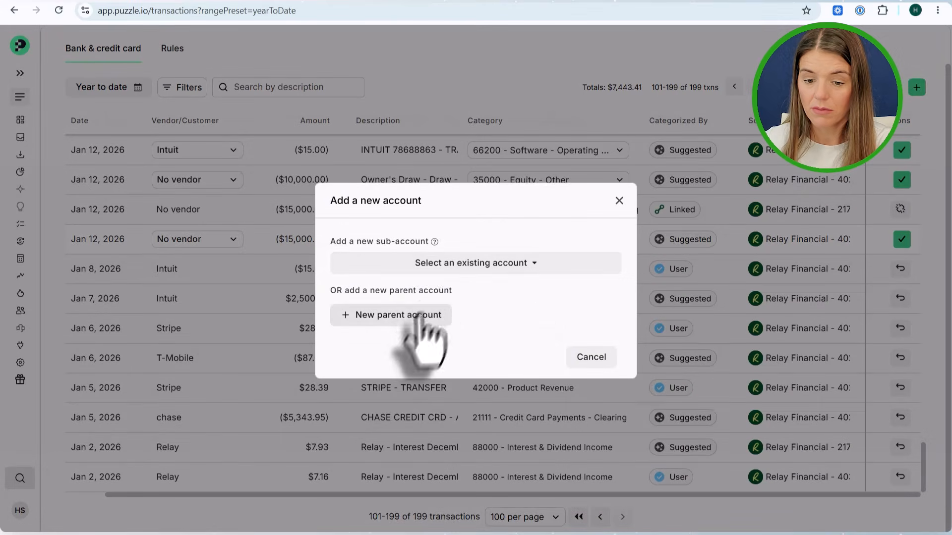
{"action": "left_click", "coordinate": [422, 317]}
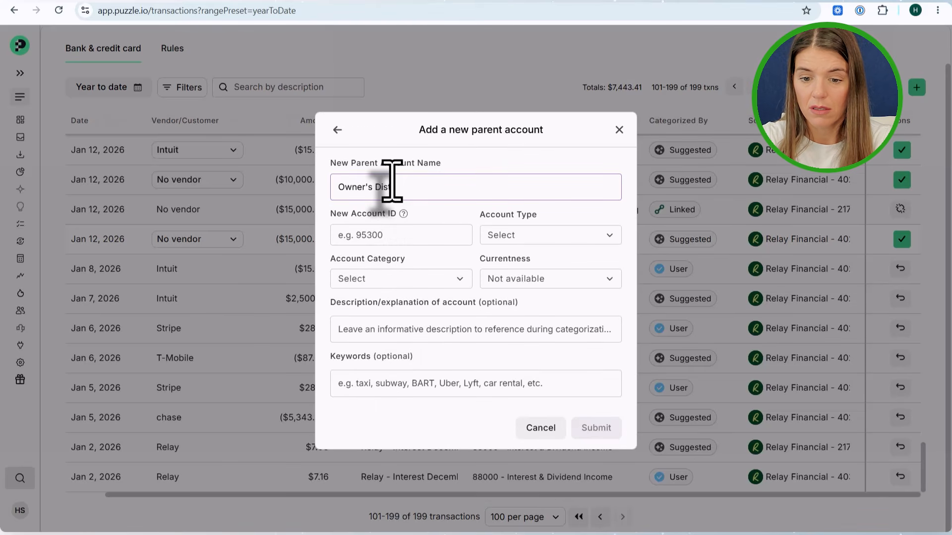
{"action": "type", "text": "Owner's Distributions - Tax"}
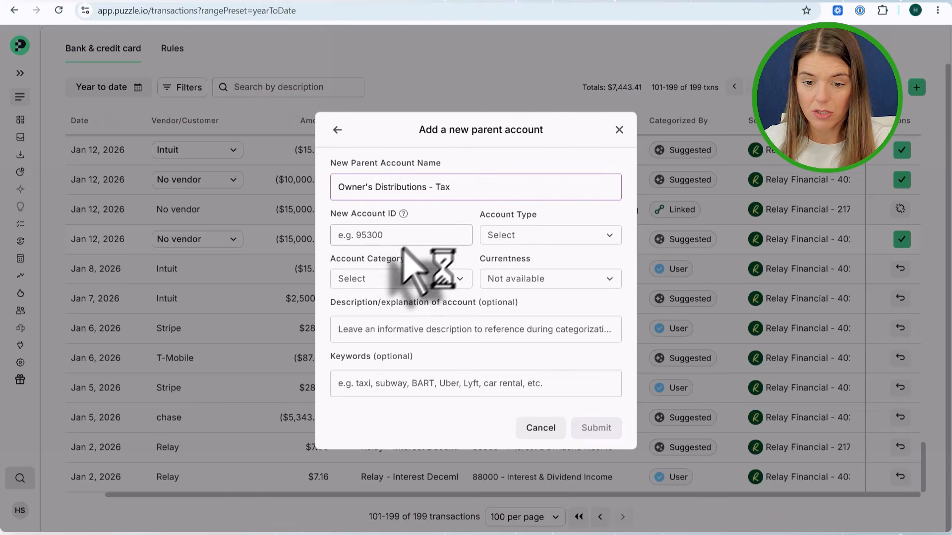
{"action": "left_click", "coordinate": [362, 236]}
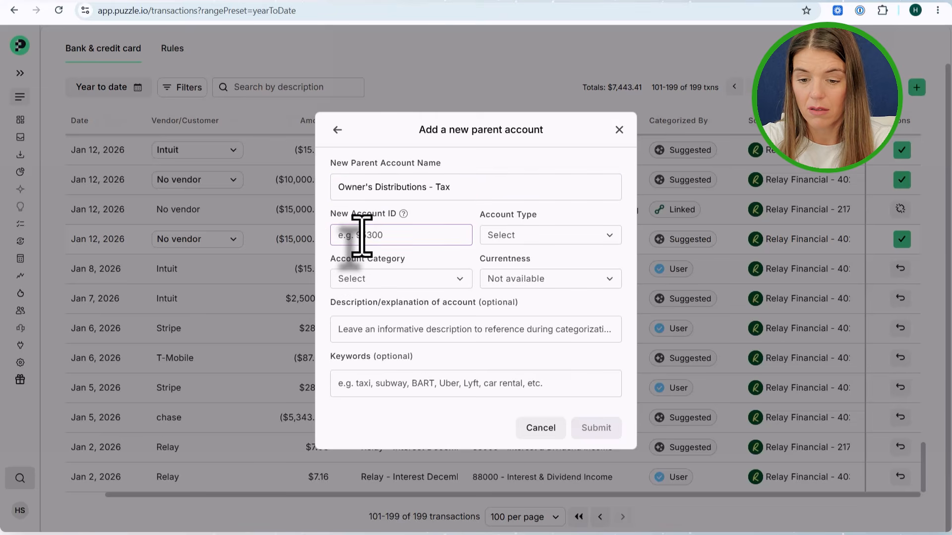
{"action": "type", "text": "3420"}
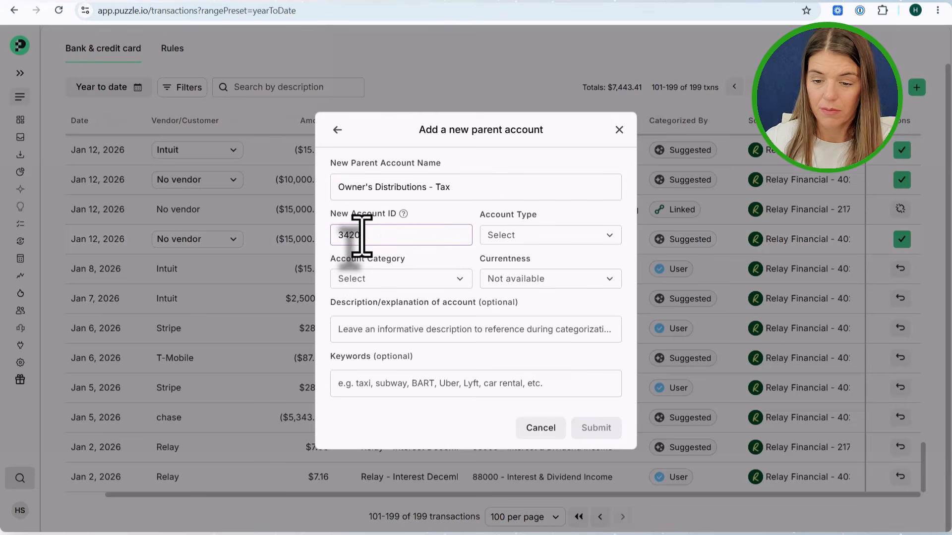
{"action": "type", "text": "0"}
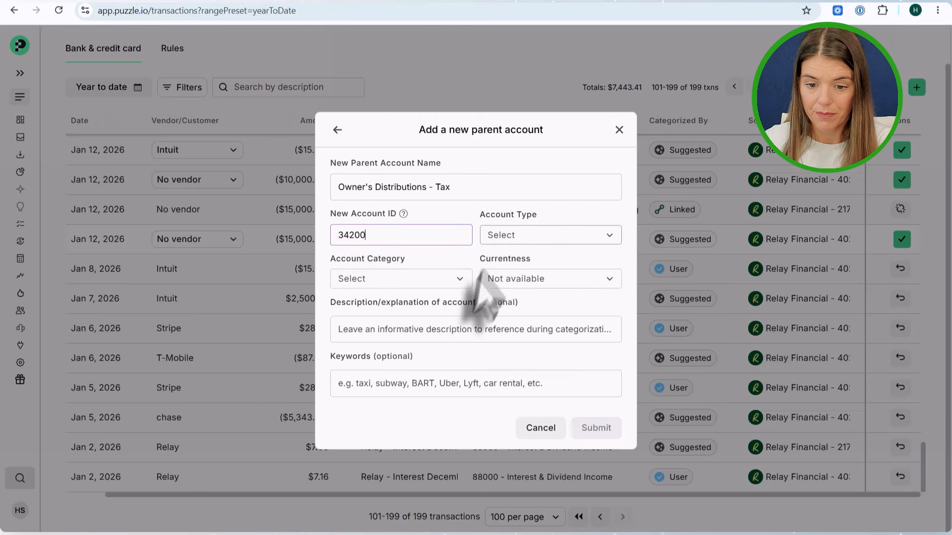
Set the account category of the new Owner's Distributions - Tax account to Other Equity
{"action": "left_click", "coordinate": [355, 278]}
{"action": "scroll", "coordinate": [369, 382], "scroll_direction": "down", "scroll_amount": 5}
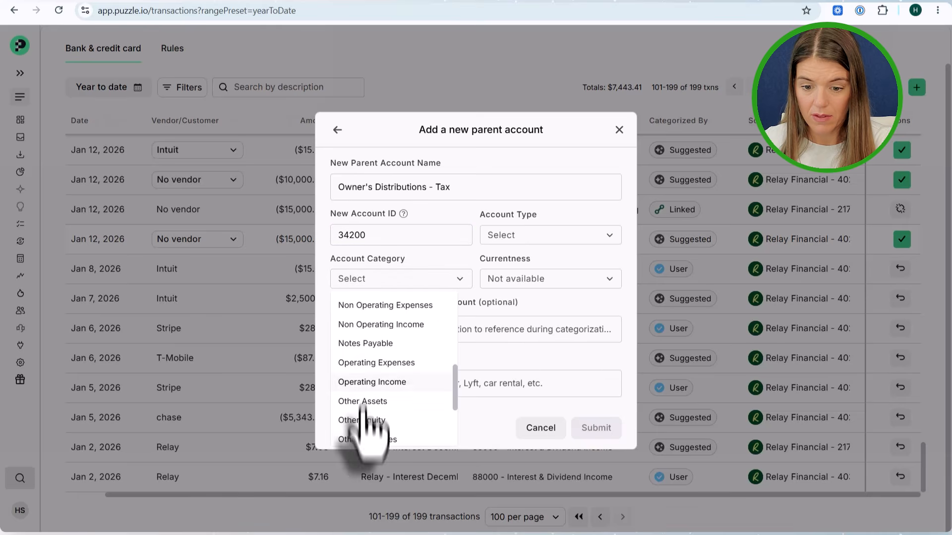
{"action": "scroll", "coordinate": [369, 421], "scroll_direction": "down", "scroll_amount": 3}
{"action": "scroll", "coordinate": [368, 397], "scroll_direction": "up", "scroll_amount": 2}
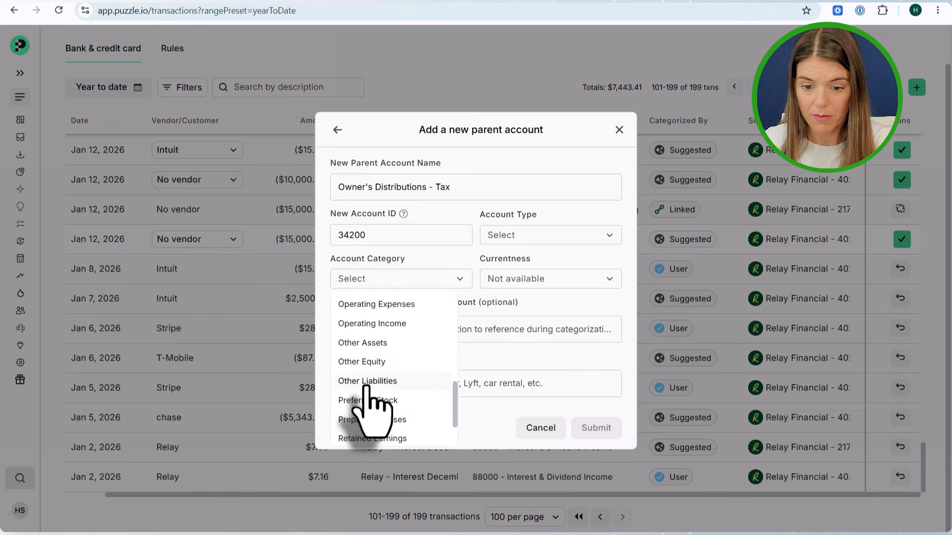
{"action": "scroll", "coordinate": [367, 386], "scroll_direction": "up", "scroll_amount": 2}
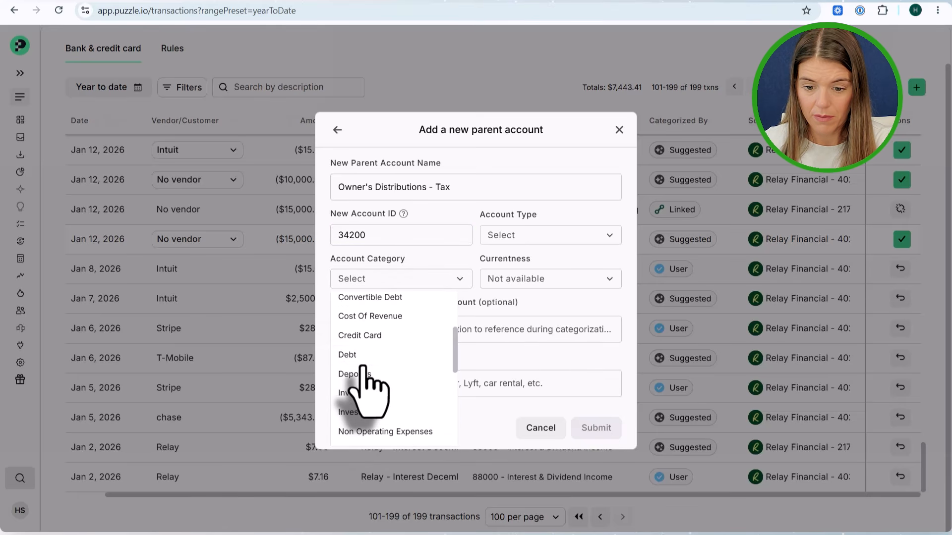
{"action": "scroll", "coordinate": [367, 391], "scroll_direction": "up", "scroll_amount": 2}
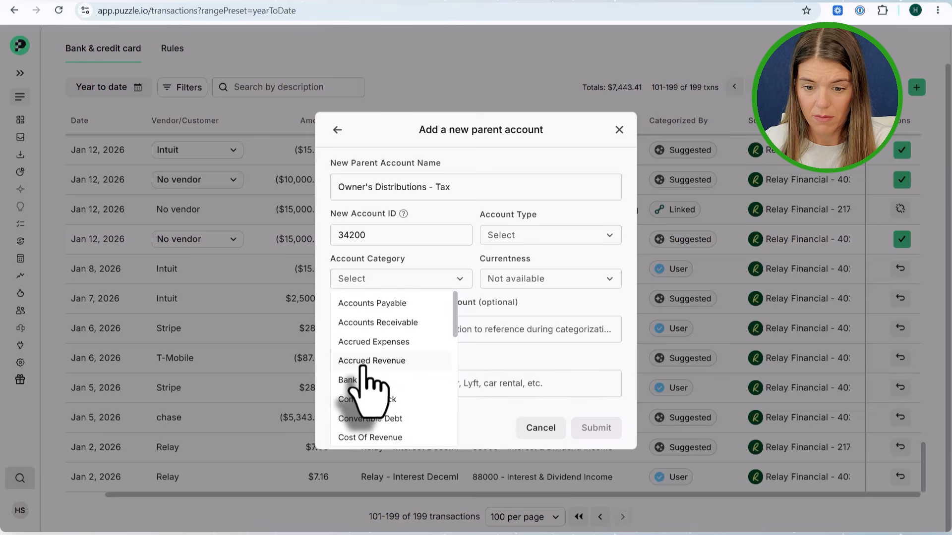
{"action": "scroll", "coordinate": [367, 377], "scroll_direction": "down", "scroll_amount": 2}
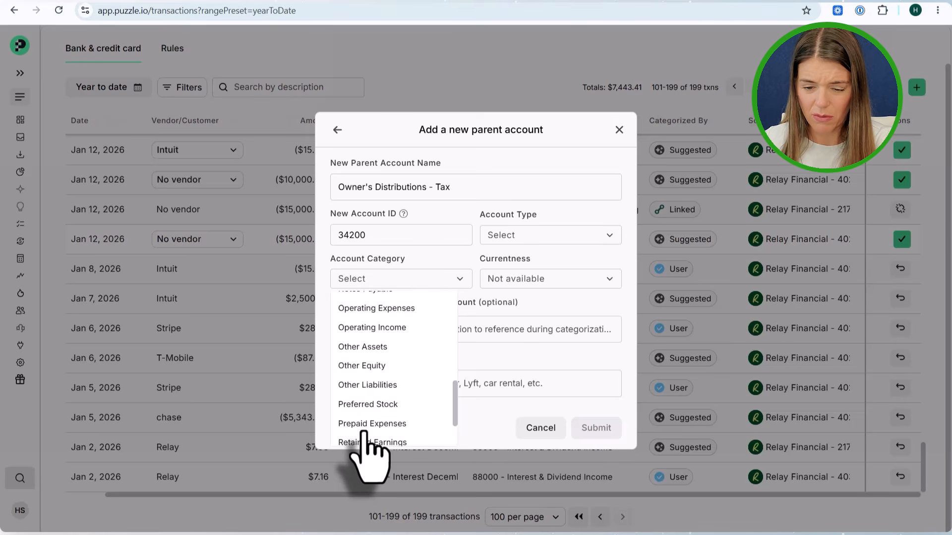
{"action": "scroll", "coordinate": [358, 297], "scroll_direction": "up", "scroll_amount": 1}
{"action": "scroll", "coordinate": [359, 327], "scroll_direction": "down", "scroll_amount": 4}
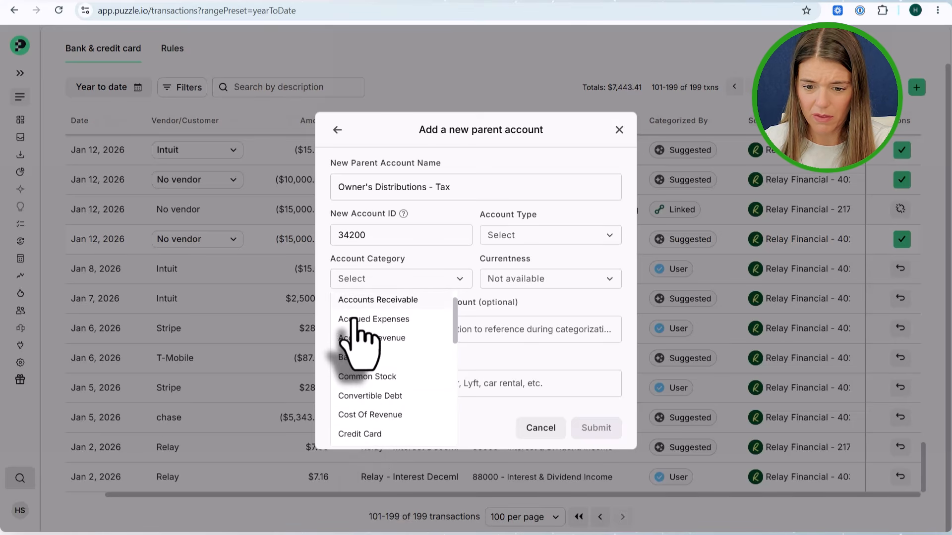
{"action": "scroll", "coordinate": [353, 347], "scroll_direction": "down", "scroll_amount": 1}
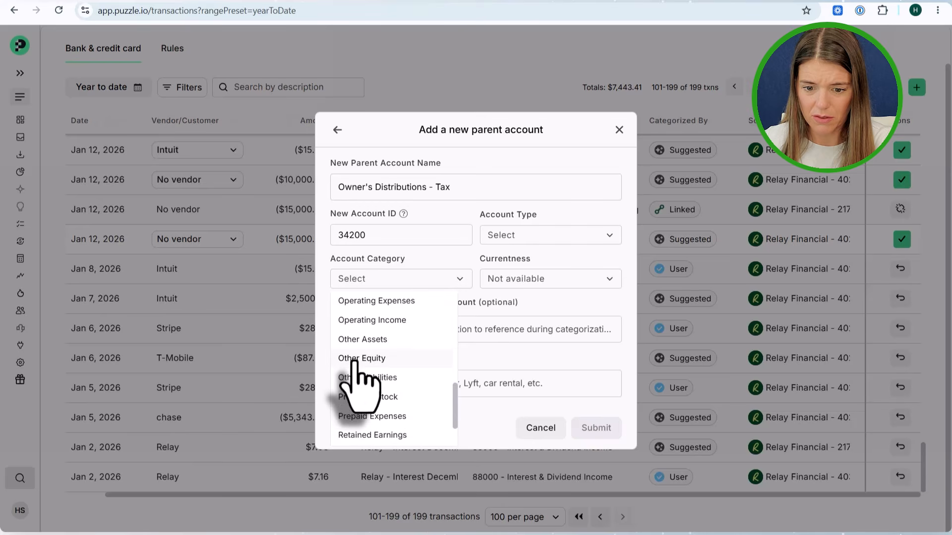
{"action": "left_click", "coordinate": [357, 359]}
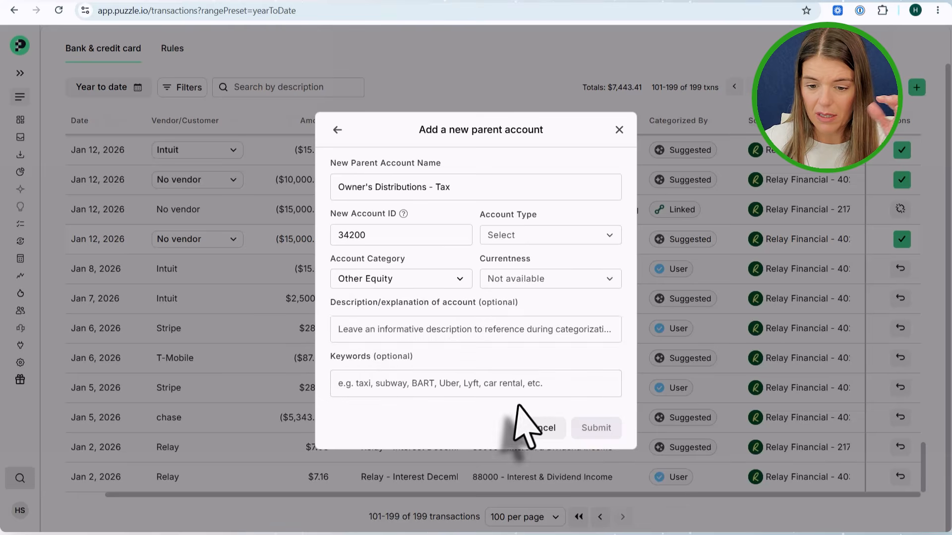
Set the new account's type to Equity and submit the new parent account
{"action": "left_click", "coordinate": [382, 328]}
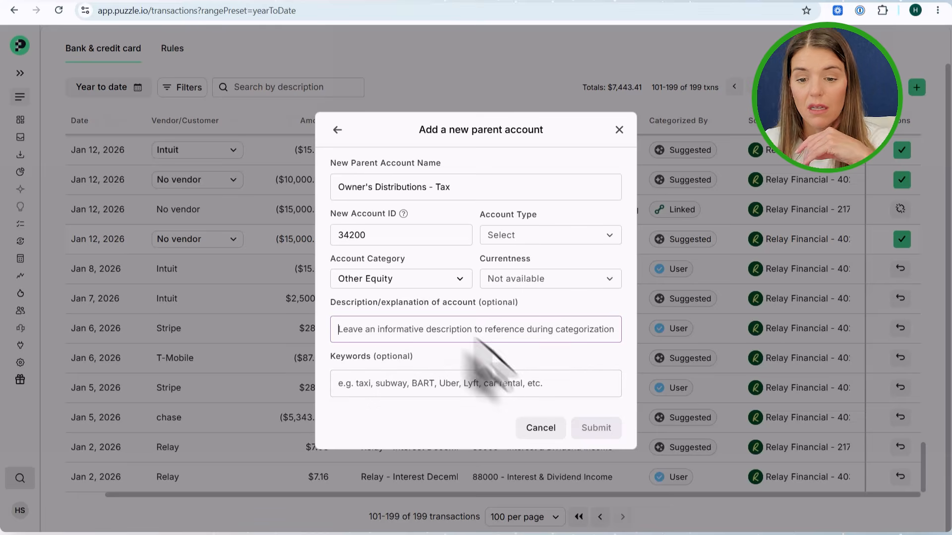
{"action": "left_click", "coordinate": [510, 237]}
{"action": "scroll", "coordinate": [511, 302], "scroll_direction": "up", "scroll_amount": 1}
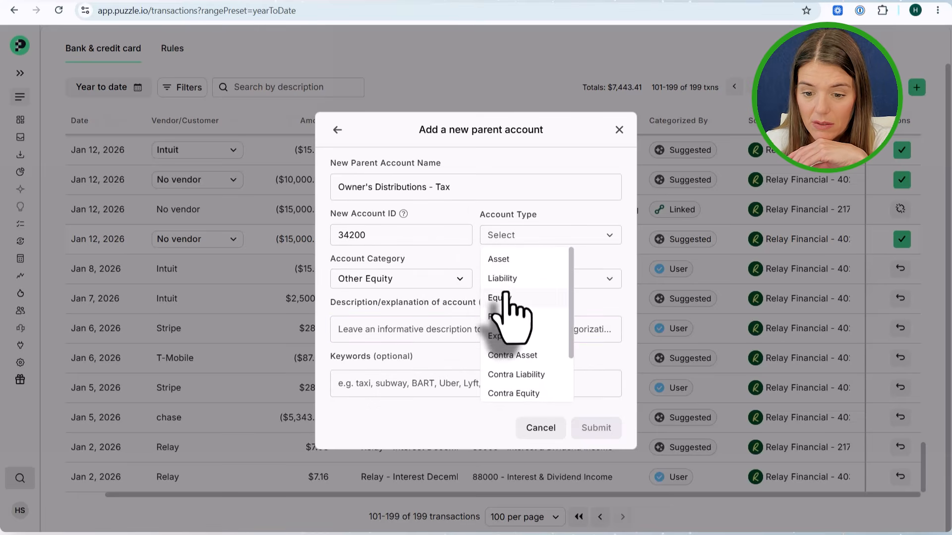
{"action": "left_click", "coordinate": [512, 303]}
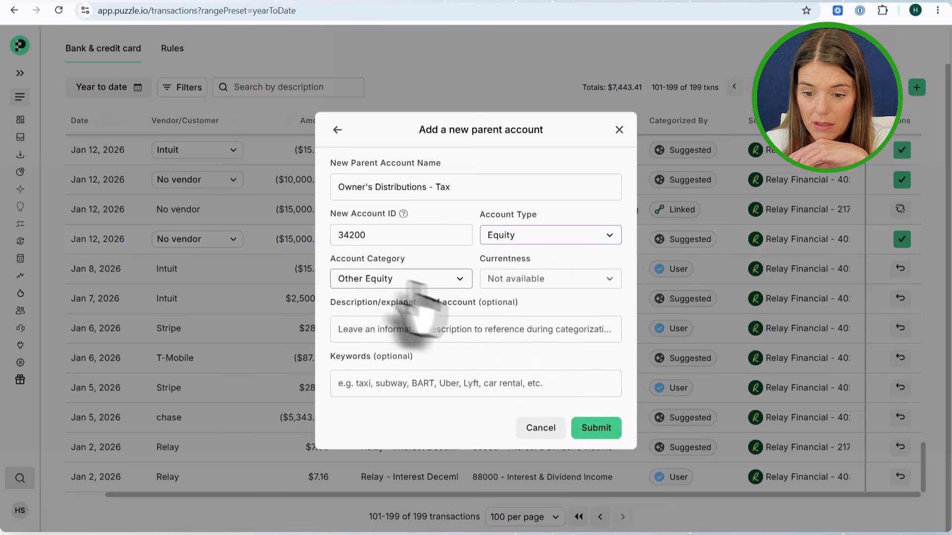
{"action": "left_click", "coordinate": [597, 429]}
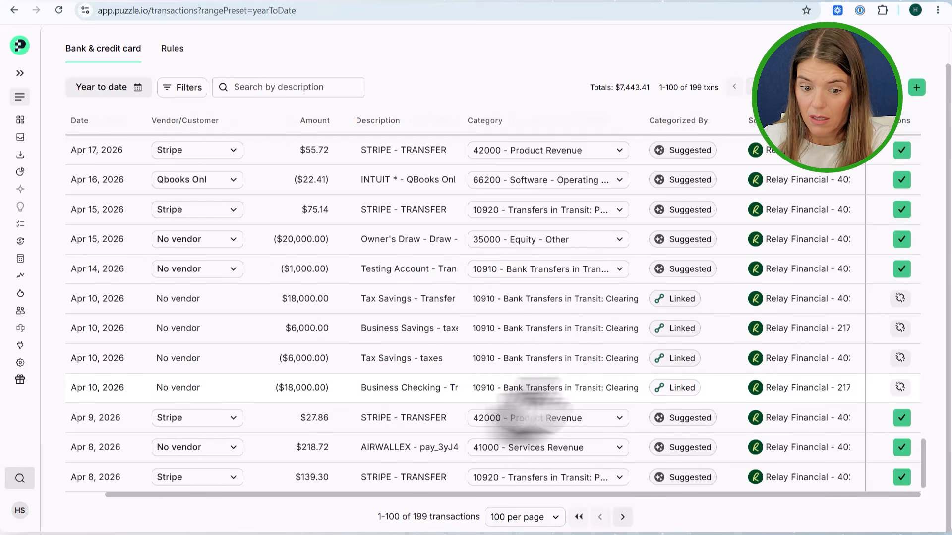
Return to the second page of transactions, categorize the Jan 12 Q4 tax owner's draw as 34200 - Owner's Distributions - Tax and finalize it
{"action": "scroll", "coordinate": [570, 391], "scroll_direction": "down", "scroll_amount": 1}
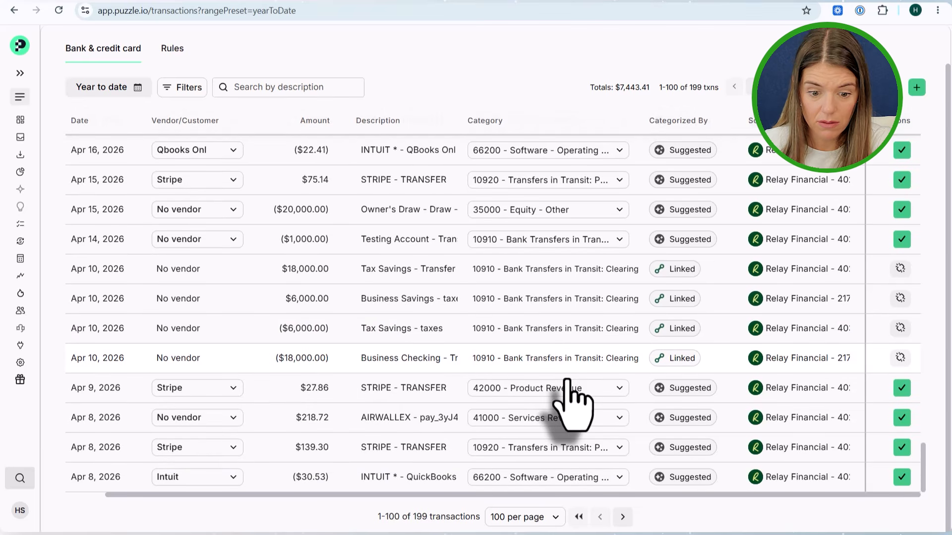
{"action": "left_click", "coordinate": [622, 517]}
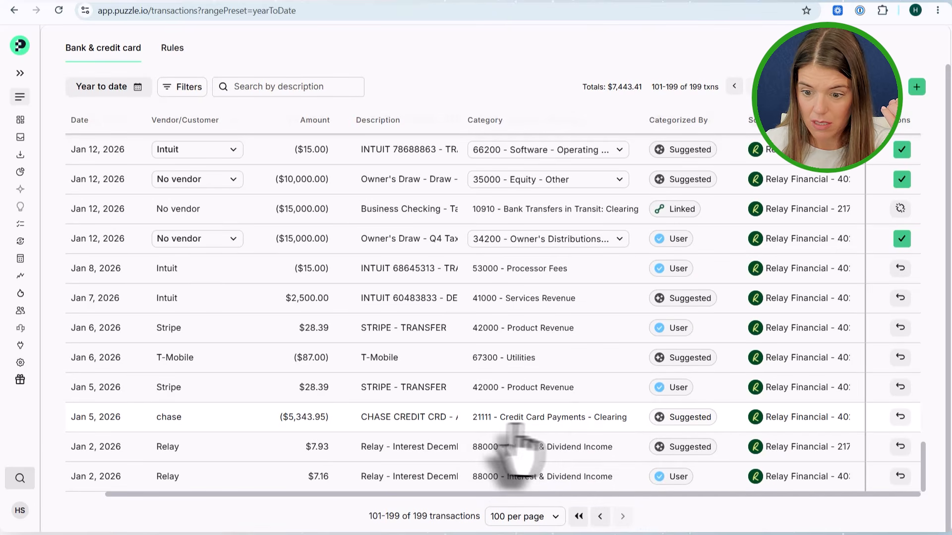
{"action": "left_click", "coordinate": [510, 242]}
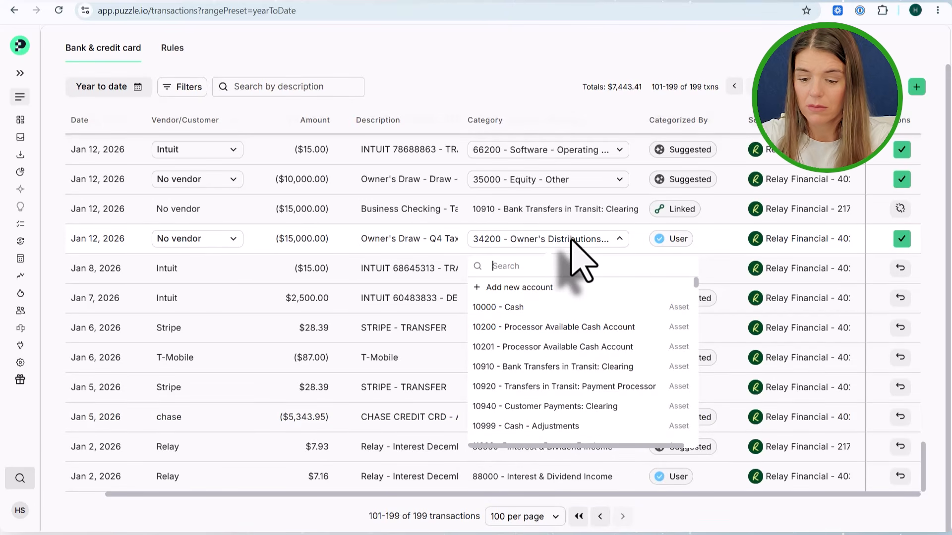
{"action": "type", "text": "own"}
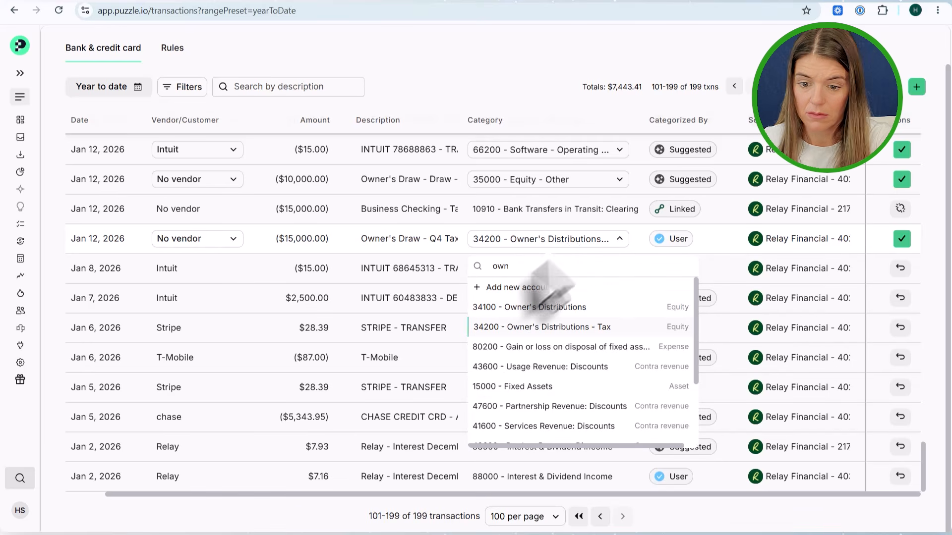
{"action": "left_click", "coordinate": [494, 328]}
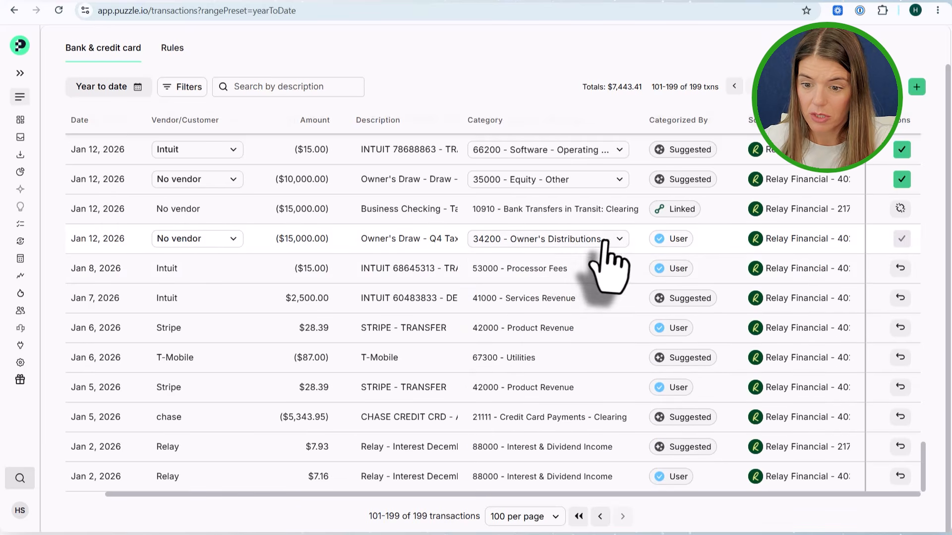
{"action": "left_click", "coordinate": [901, 240]}
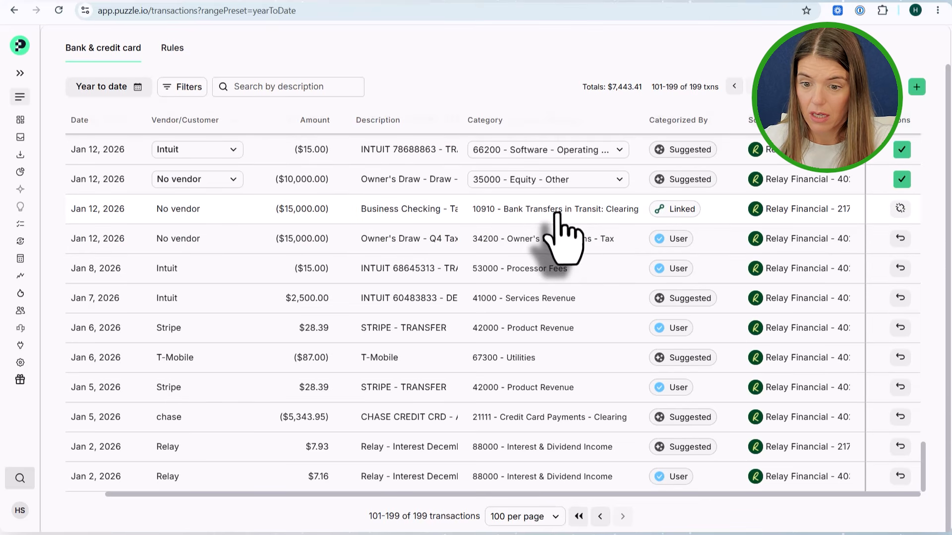
{"action": "left_click", "coordinate": [681, 212]}
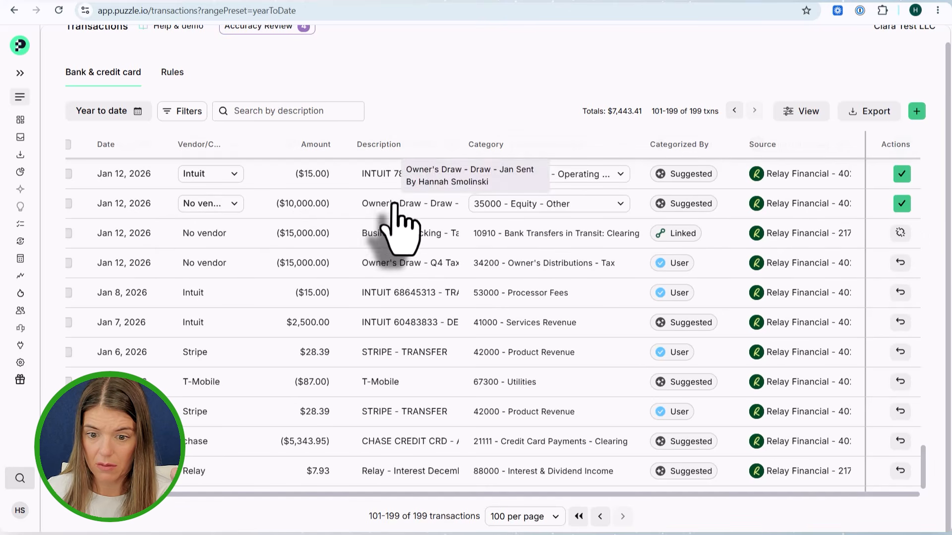
Set the category of the Jan 12 owner's draw of $10,000.00 to 34100 - Owner's Distributions and finalize it
{"action": "left_click", "coordinate": [593, 211]}
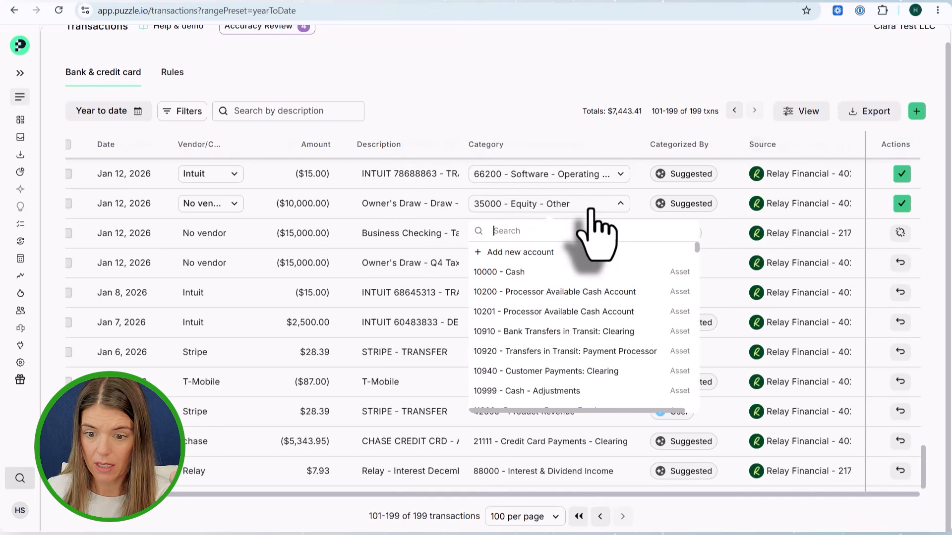
{"action": "type", "text": "d"}
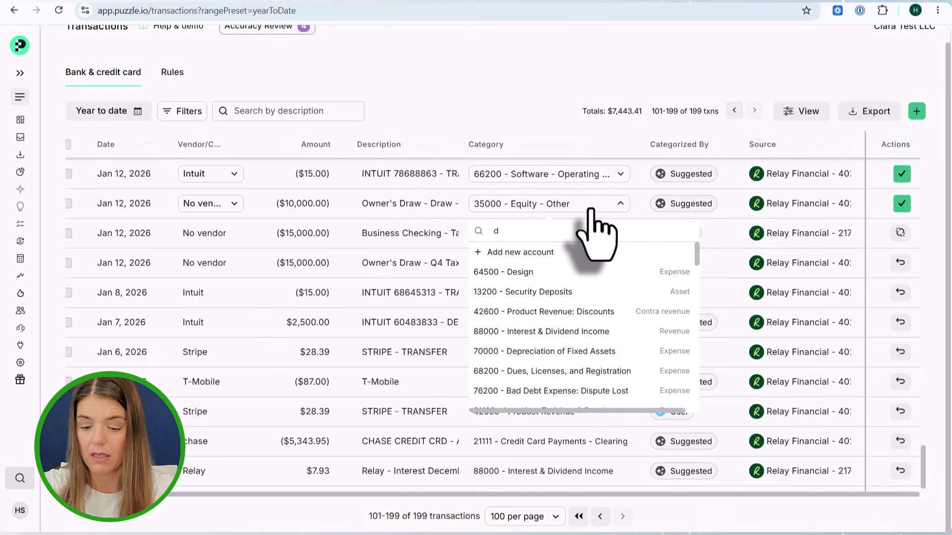
{"action": "type", "text": "istr"}
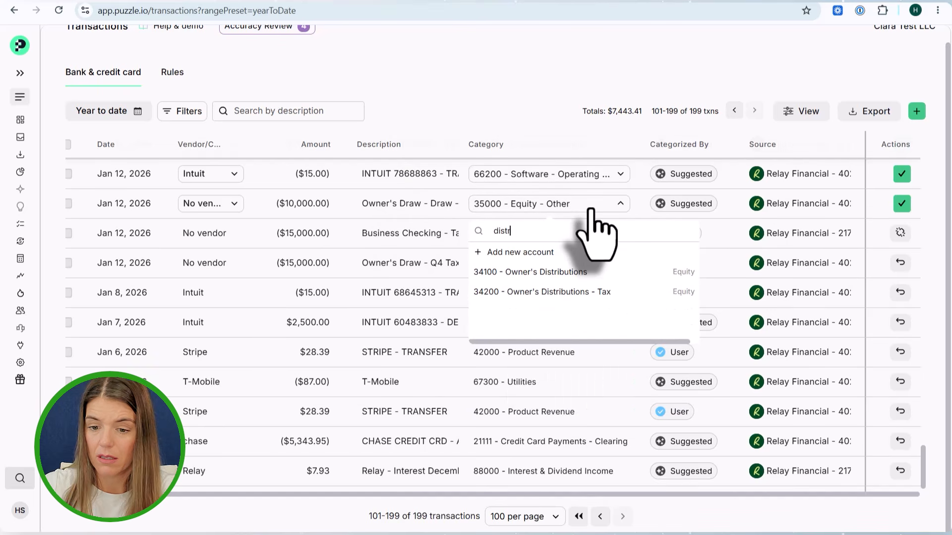
{"action": "left_click", "coordinate": [595, 273]}
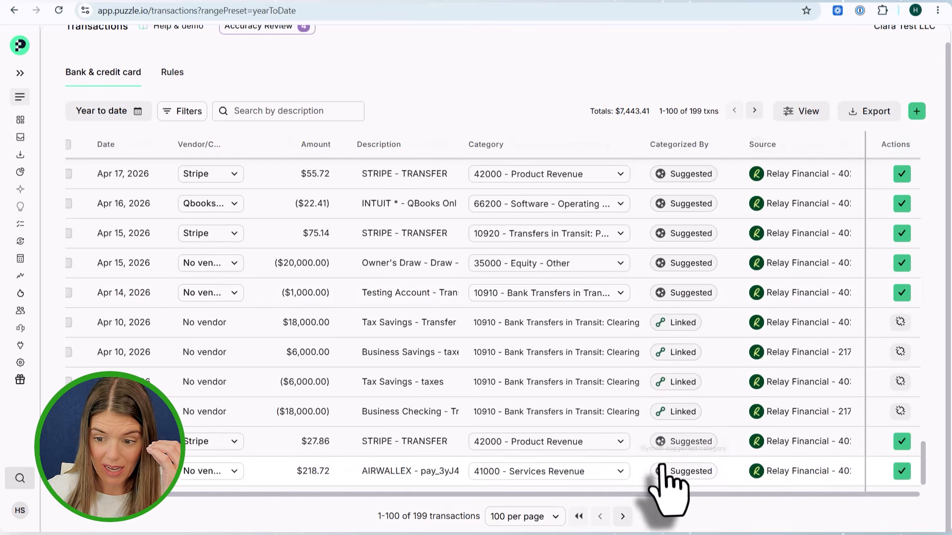
{"action": "left_click", "coordinate": [623, 518]}
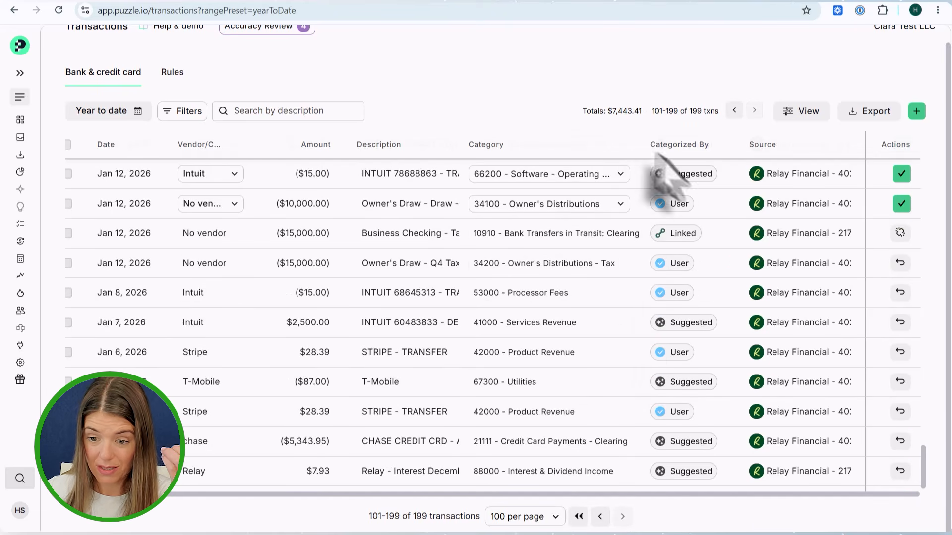
{"action": "scroll", "coordinate": [558, 221], "scroll_direction": "down", "scroll_amount": 1}
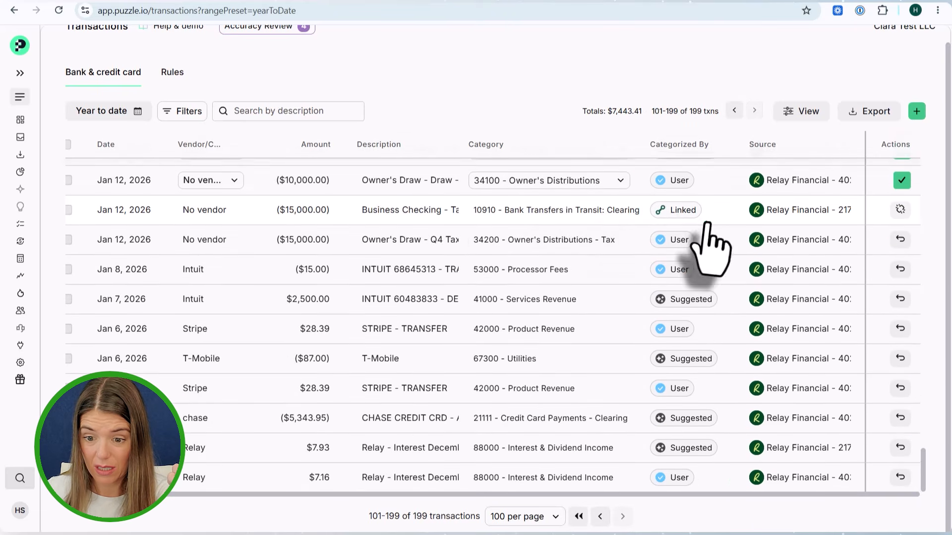
{"action": "scroll", "coordinate": [702, 248], "scroll_direction": "up", "scroll_amount": 5}
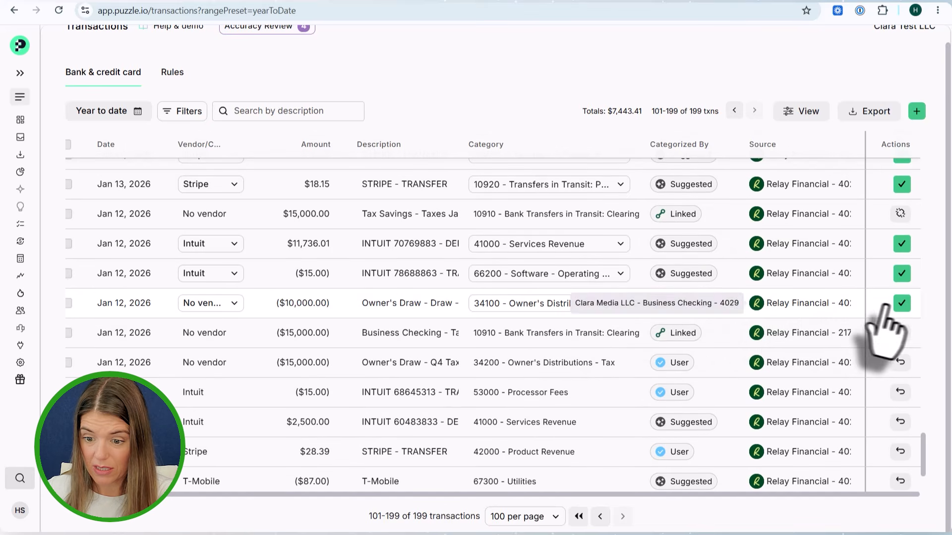
{"action": "left_click", "coordinate": [901, 303]}
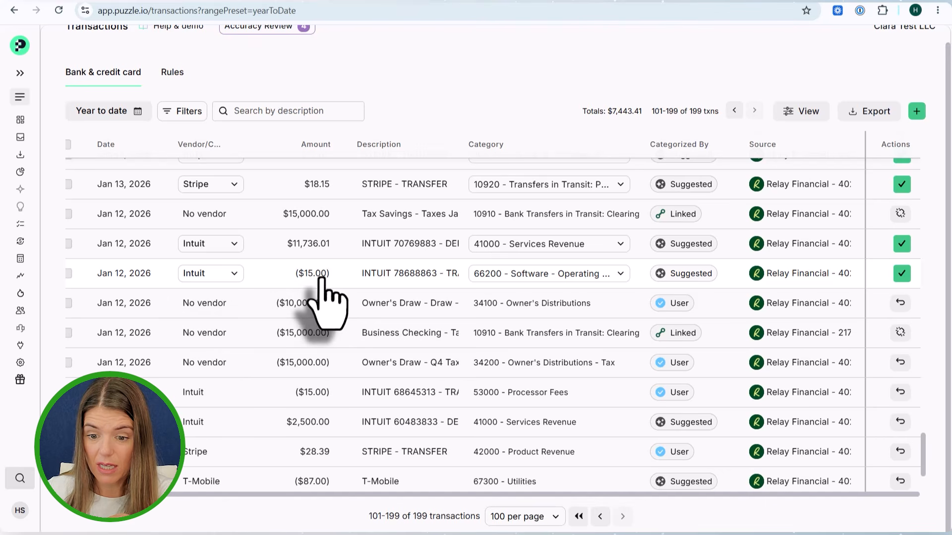
Set the category of the Jan 12 Intuit charge of $15.00 to 53000 - Processor Fees
{"action": "left_click", "coordinate": [553, 280]}
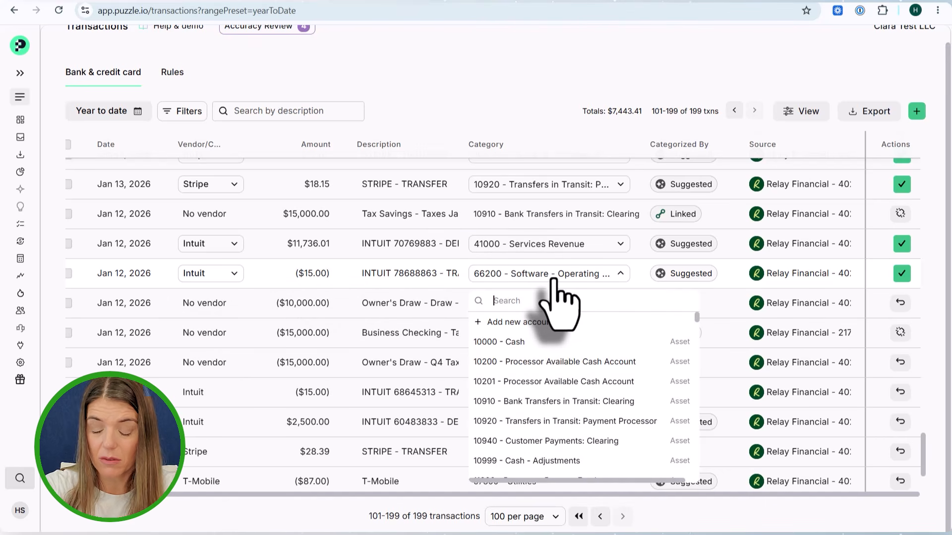
{"action": "type", "text": "mer"}
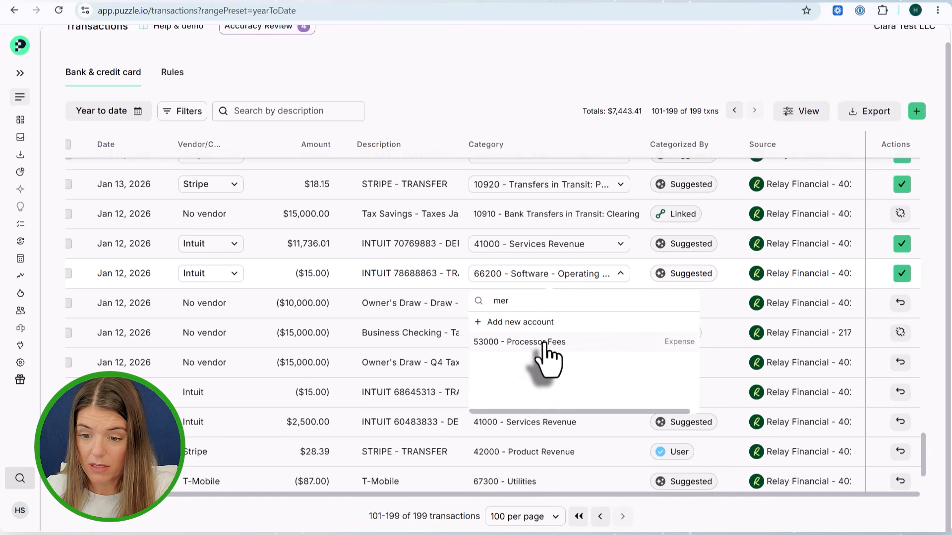
{"action": "key", "text": "Return"}
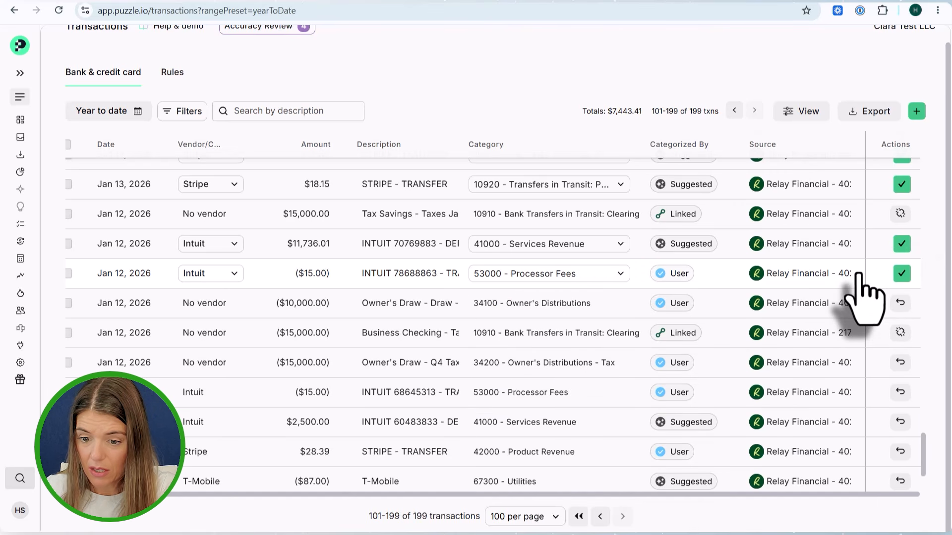
Open the rule editor from the Jan 12 Intuit charge of $15.00, matching descriptions containing Intuit with the amount condition Less Than
{"action": "left_click", "coordinate": [837, 278]}
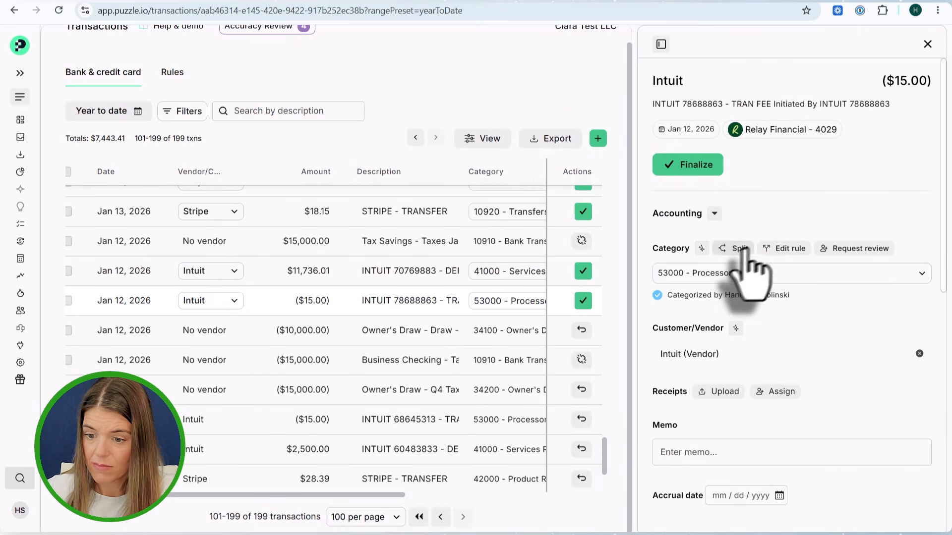
{"action": "left_click", "coordinate": [781, 249]}
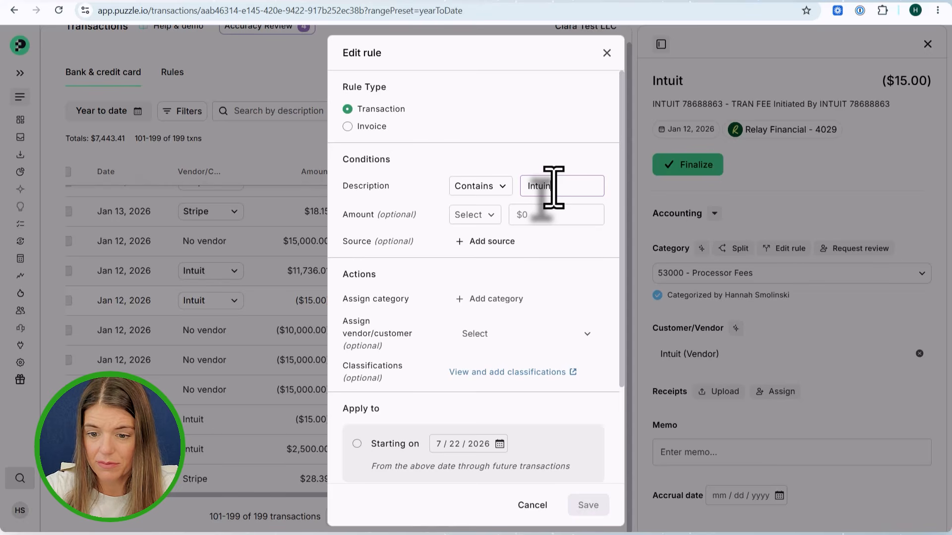
{"action": "left_click", "coordinate": [481, 214]}
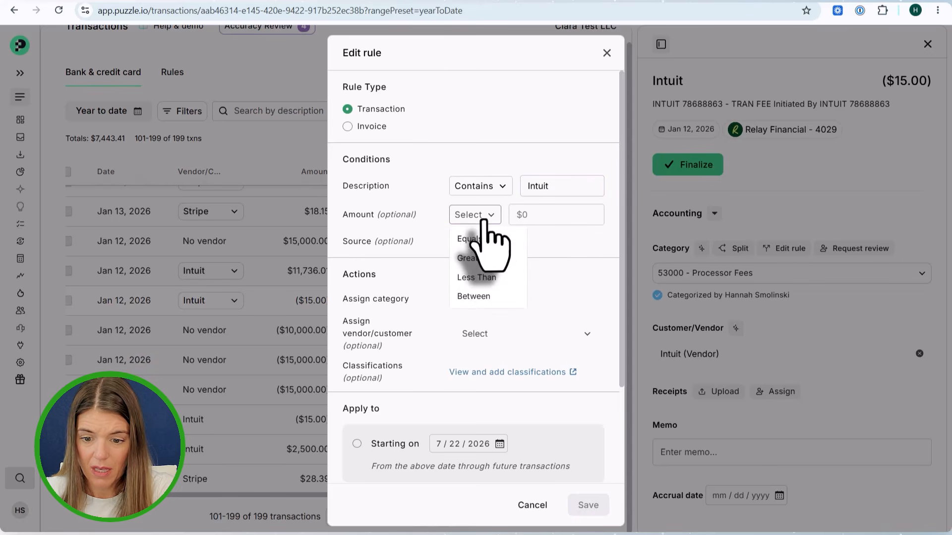
{"action": "left_click", "coordinate": [494, 278]}
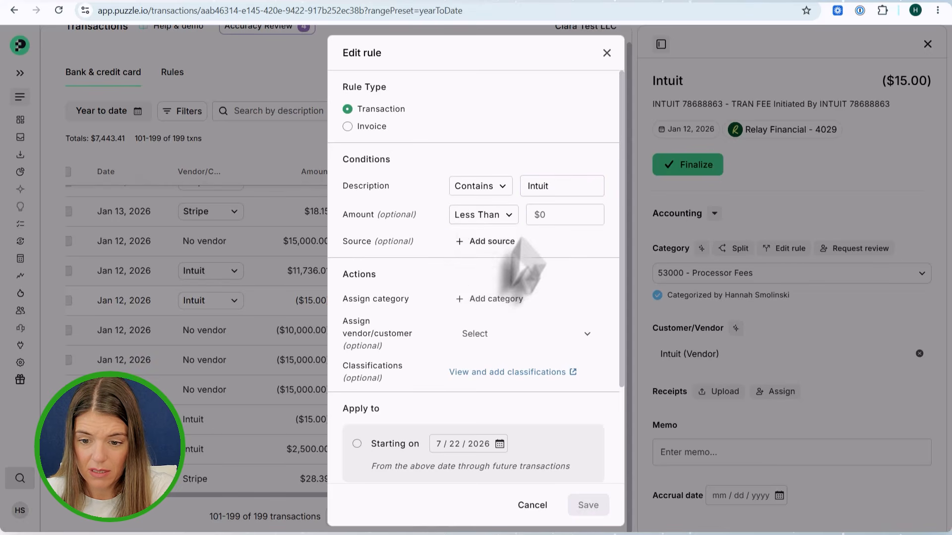
Set the Intuit rule's amount limit to $20.00 and assign the category Processor Fees
{"action": "left_click", "coordinate": [544, 214]}
{"action": "type", "text": "$3"}
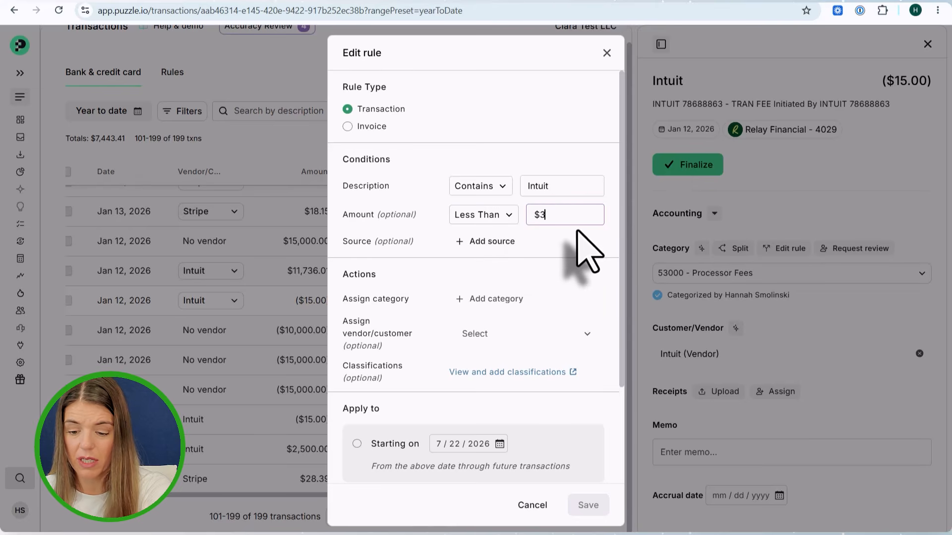
{"action": "type", "text": "00"}
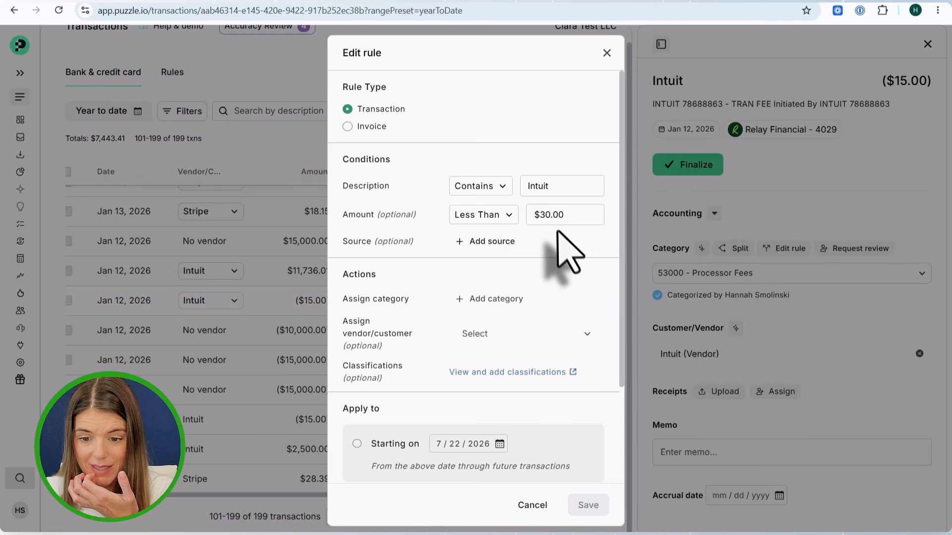
{"action": "left_click", "coordinate": [562, 214]}
{"action": "key", "text": "BackSpace"}
{"action": "key", "text": "BackSpace"}
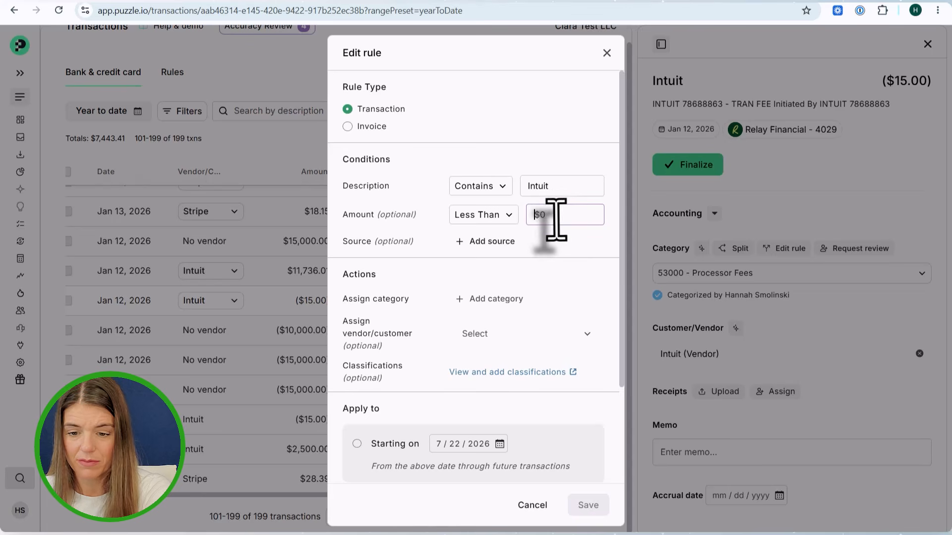
{"action": "type", "text": "20"}
{"action": "left_click", "coordinate": [572, 250]}
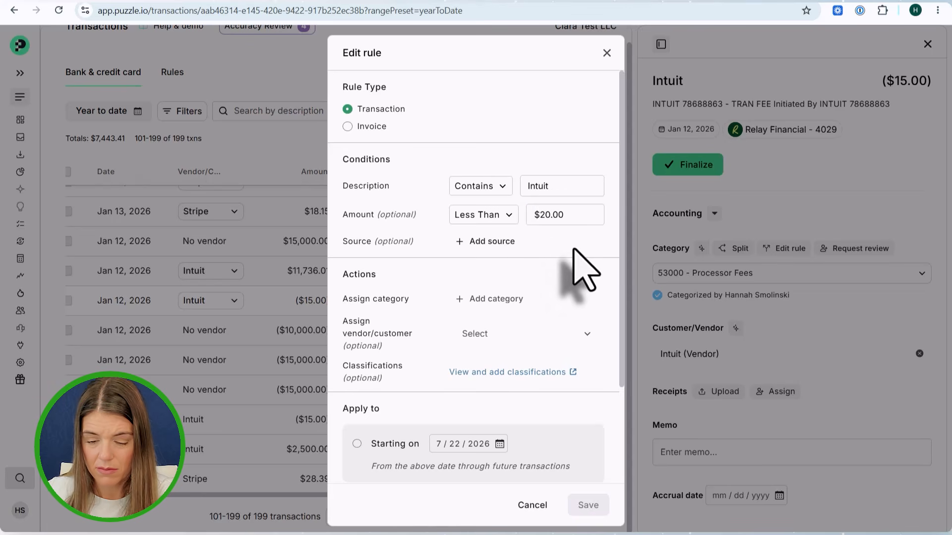
{"action": "left_click", "coordinate": [490, 300]}
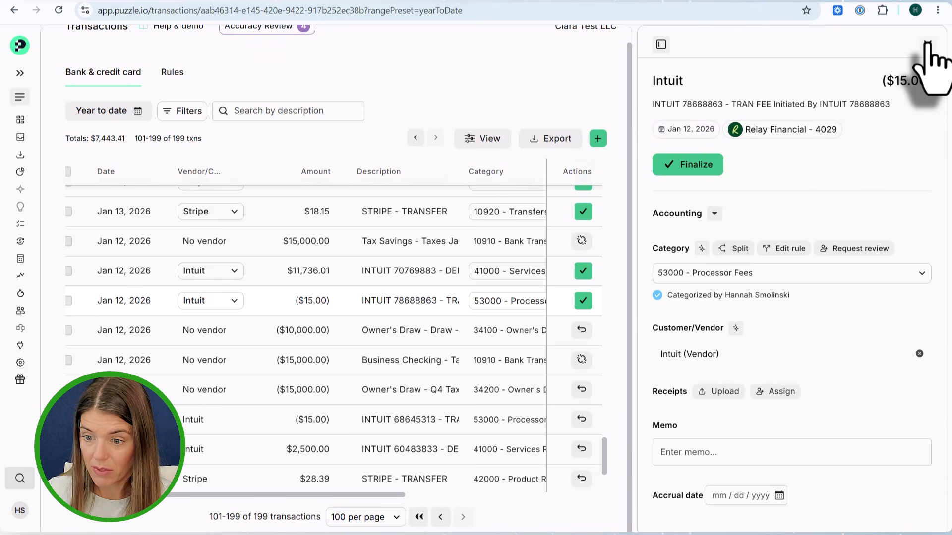
Close the transaction details and finalize the Jan 12 Intuit charge of $15.00 and the Intuit deposit of $11,736.01
{"action": "left_click", "coordinate": [927, 43]}
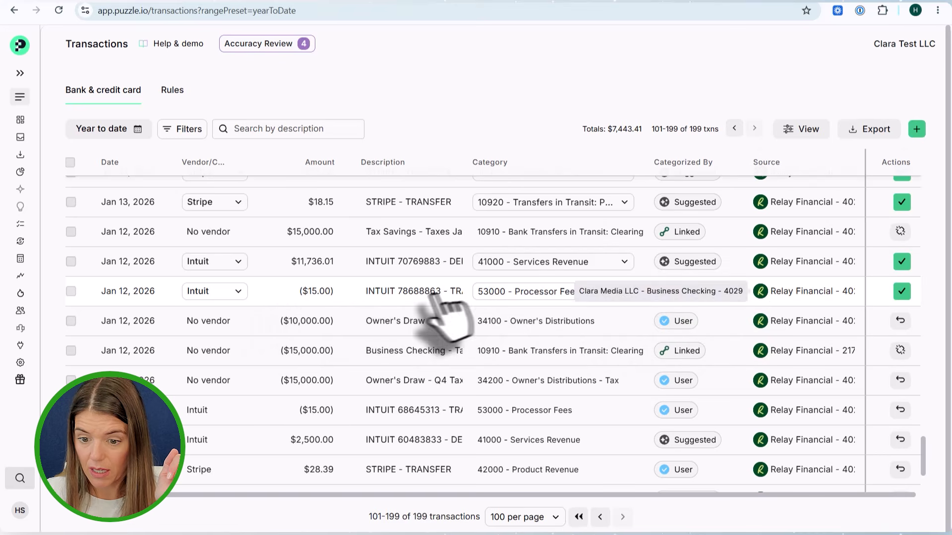
{"action": "left_click", "coordinate": [902, 292]}
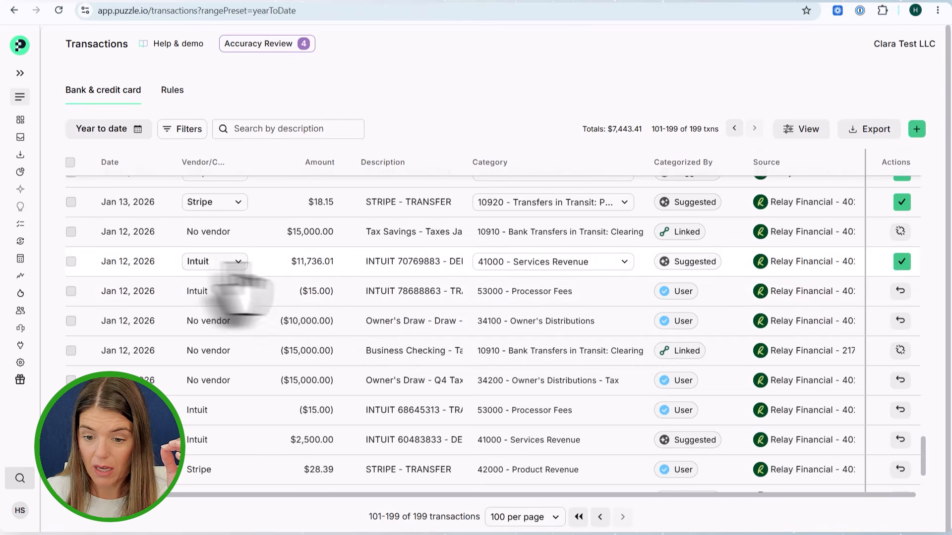
{"action": "left_click", "coordinate": [901, 261]}
{"action": "scroll", "coordinate": [347, 277], "scroll_direction": "up", "scroll_amount": 1}
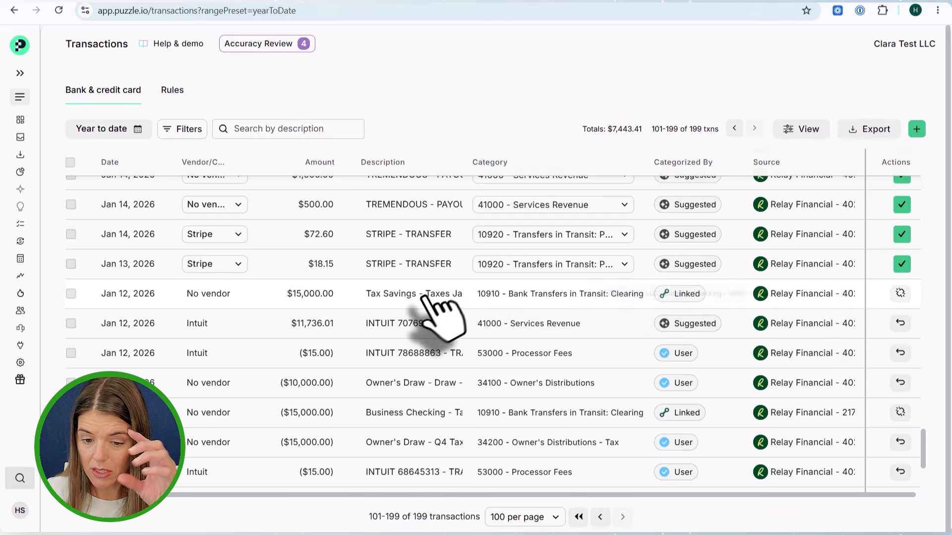
{"action": "scroll", "coordinate": [412, 270], "scroll_direction": "up", "scroll_amount": 2}
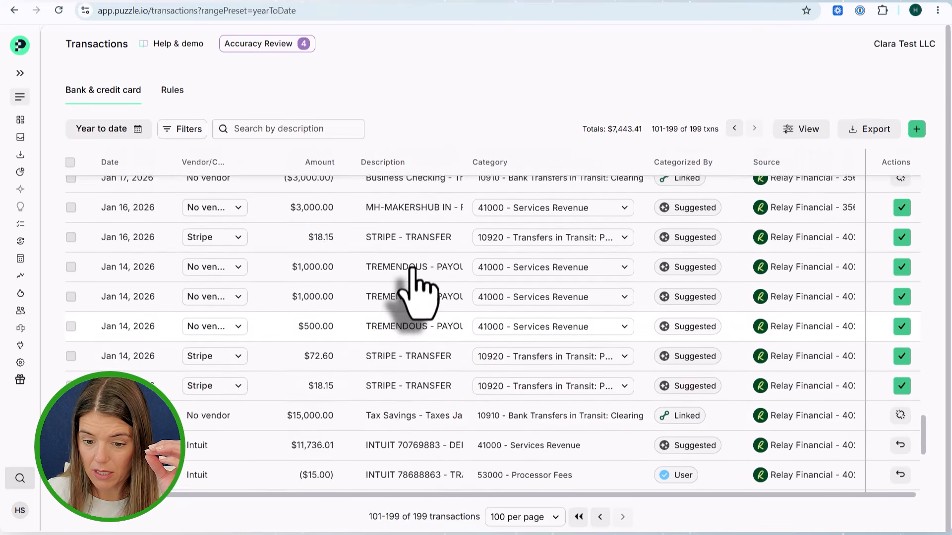
{"action": "scroll", "coordinate": [412, 280], "scroll_direction": "up", "scroll_amount": 1}
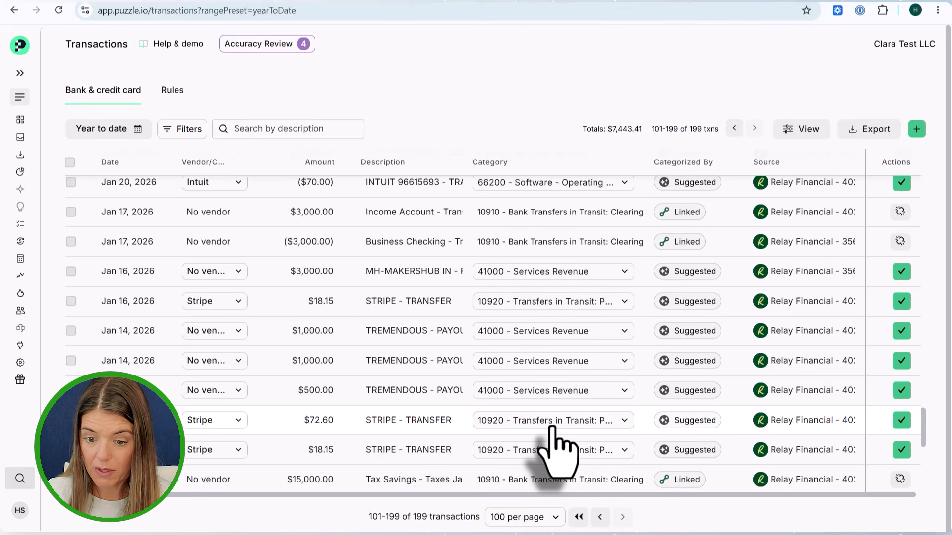
{"action": "left_click", "coordinate": [171, 94]}
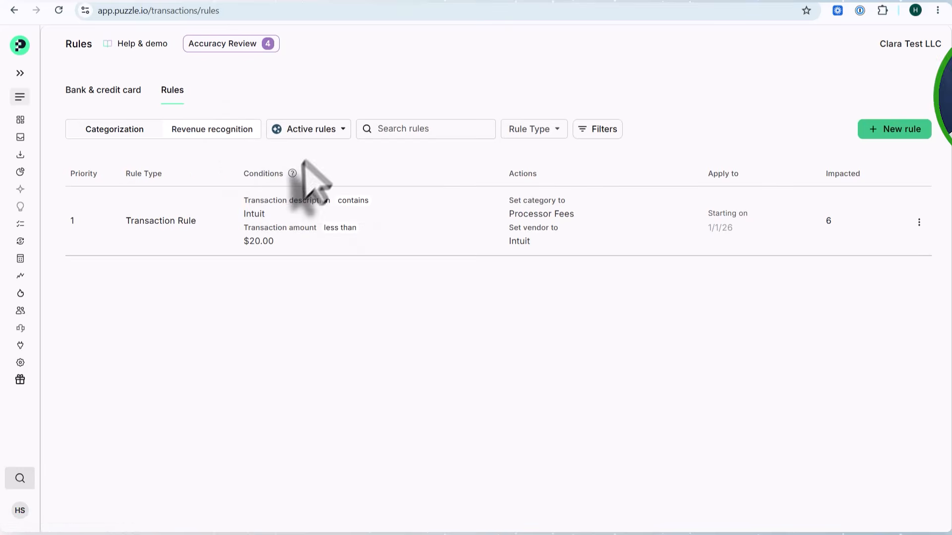
{"action": "left_click", "coordinate": [310, 130]}
{"action": "left_click", "coordinate": [318, 210]}
{"action": "scroll", "coordinate": [275, 342], "scroll_direction": "down", "scroll_amount": 1}
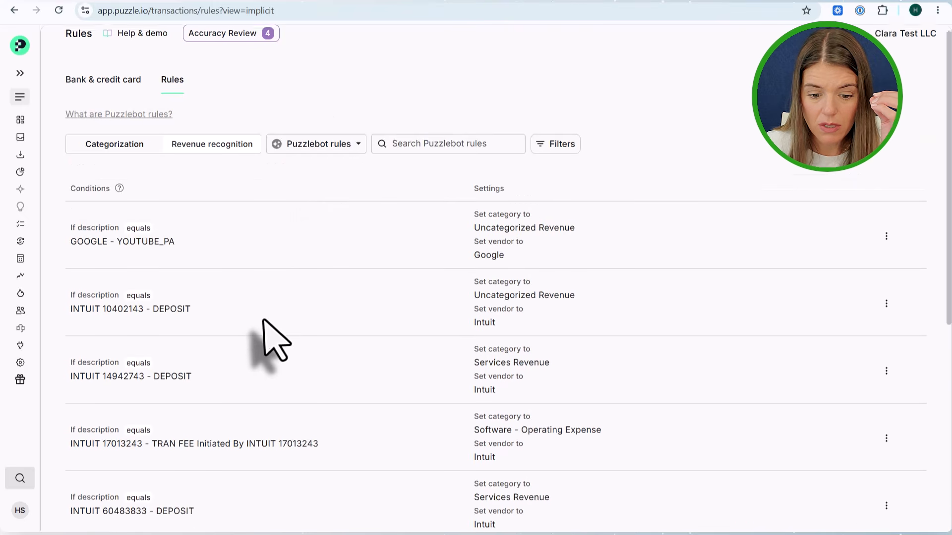
{"action": "scroll", "coordinate": [275, 343], "scroll_direction": "down", "scroll_amount": 8}
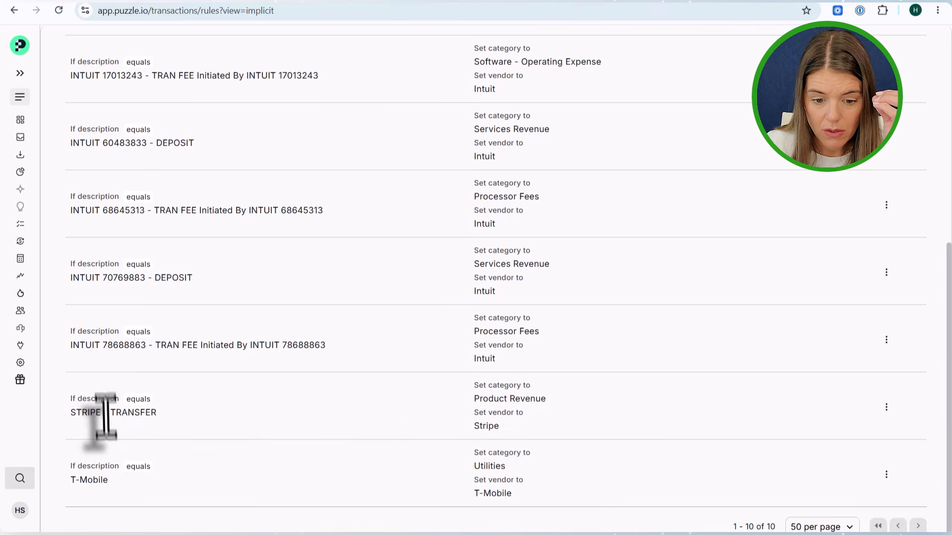
{"action": "left_click", "coordinate": [886, 408]}
{"action": "left_click", "coordinate": [748, 417]}
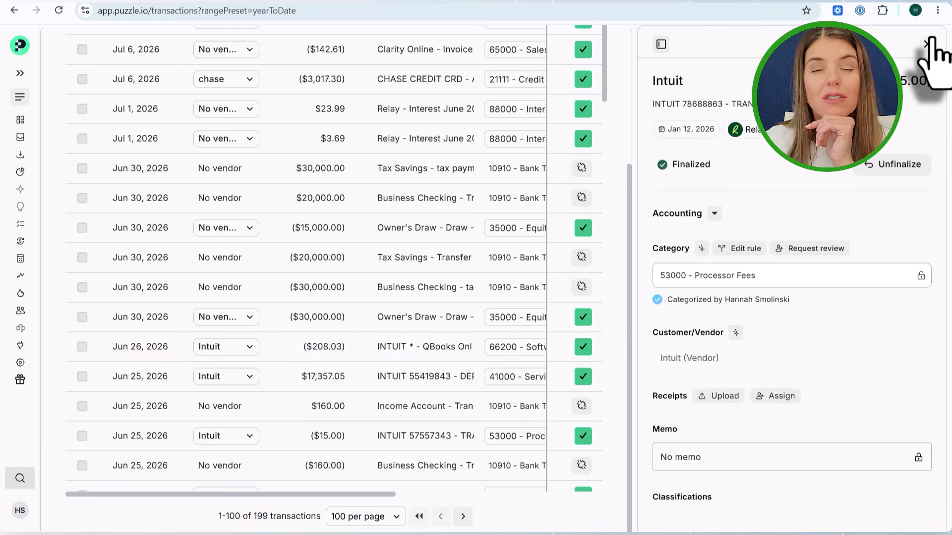
Close the Intuit transaction details and review the second page of transactions down to the January entries
{"action": "left_click", "coordinate": [927, 44]}
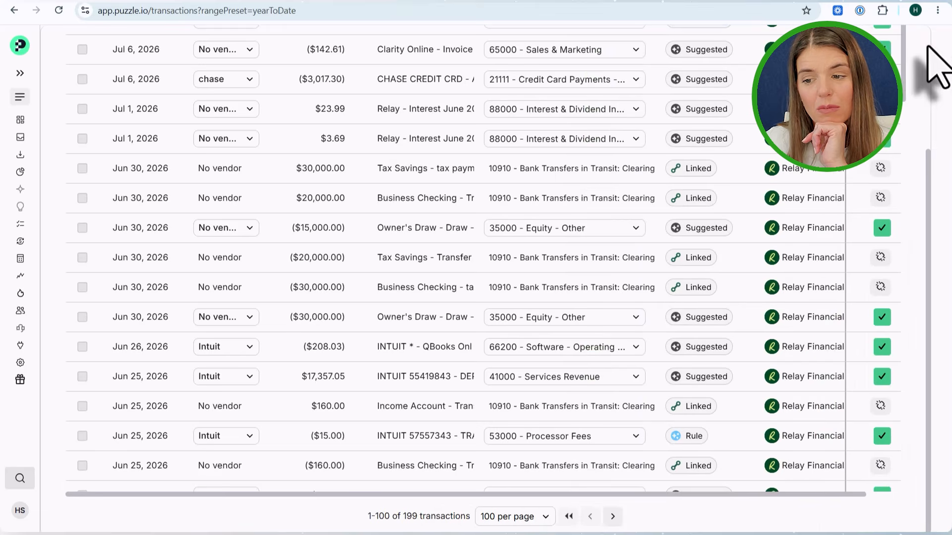
{"action": "left_click", "coordinate": [622, 516]}
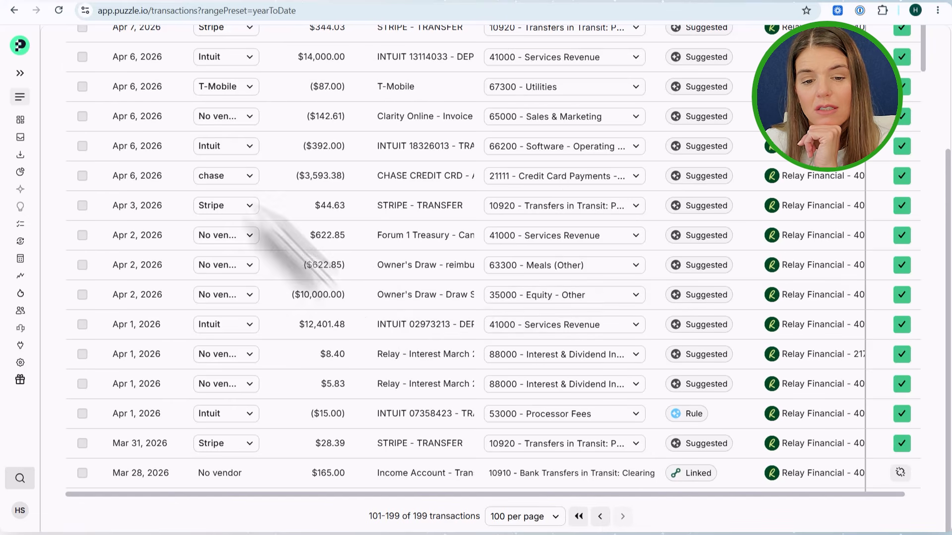
{"action": "scroll", "coordinate": [225, 99], "scroll_direction": "up", "scroll_amount": 4}
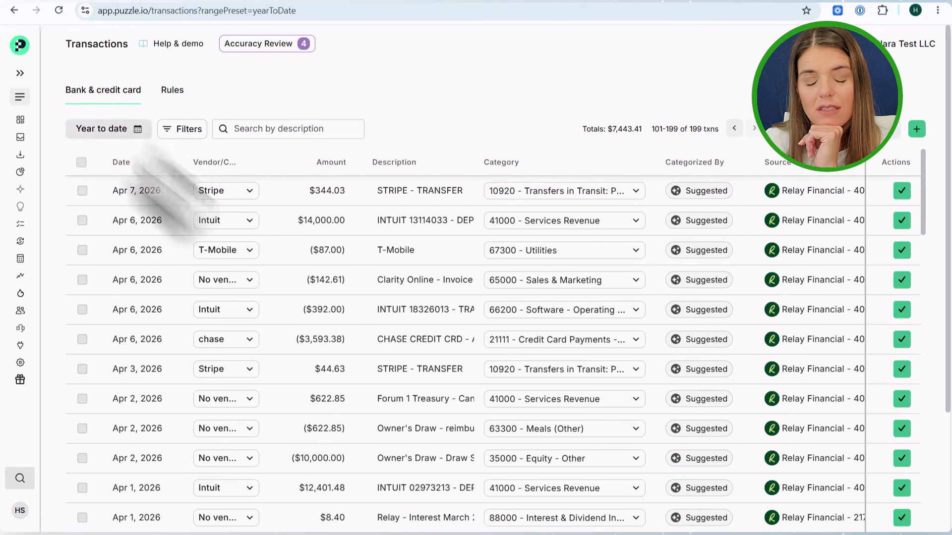
{"action": "scroll", "coordinate": [478, 245], "scroll_direction": "down", "scroll_amount": 15}
{"action": "scroll", "coordinate": [503, 309], "scroll_direction": "down", "scroll_amount": 20}
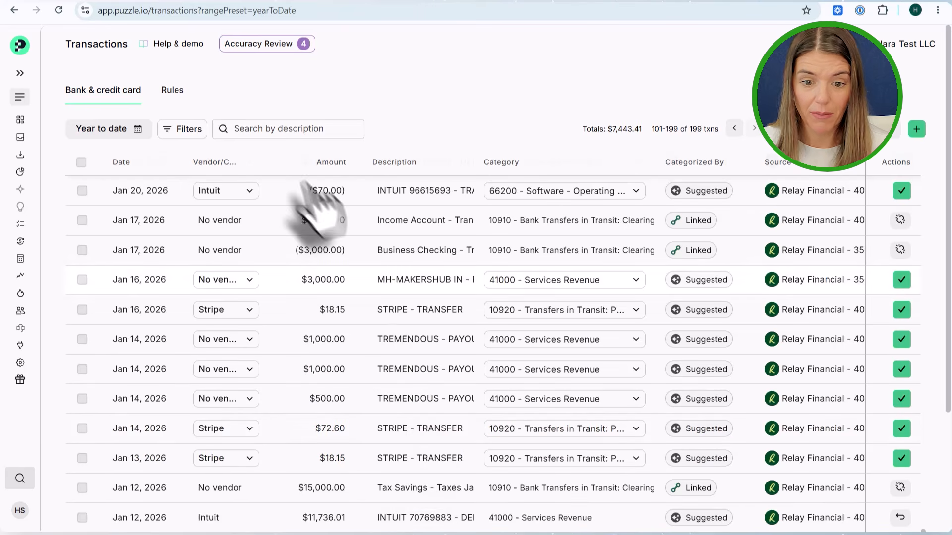
Find the STRIPE - TRANSFER rule among the Puzzlebot rules and open it for modification and conversion to an active rule
{"action": "left_click", "coordinate": [165, 91]}
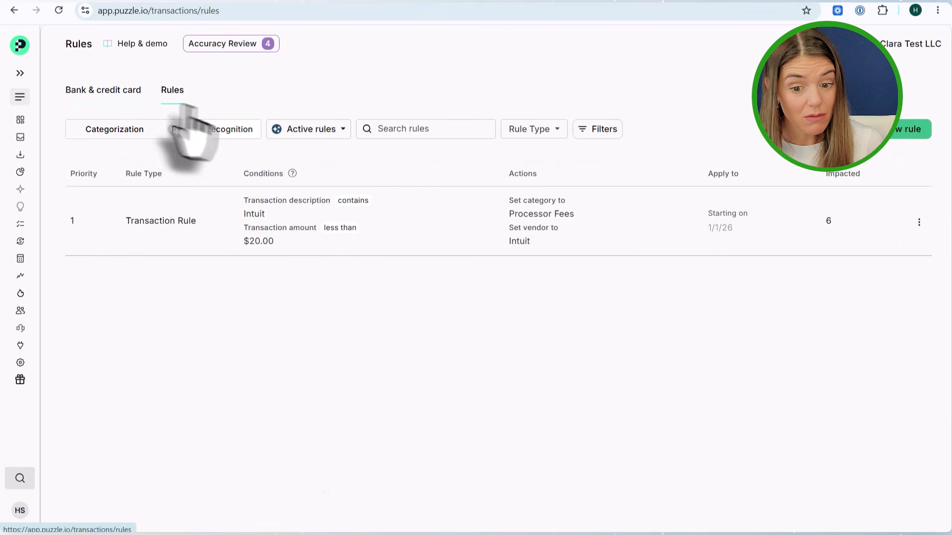
{"action": "left_click", "coordinate": [325, 131]}
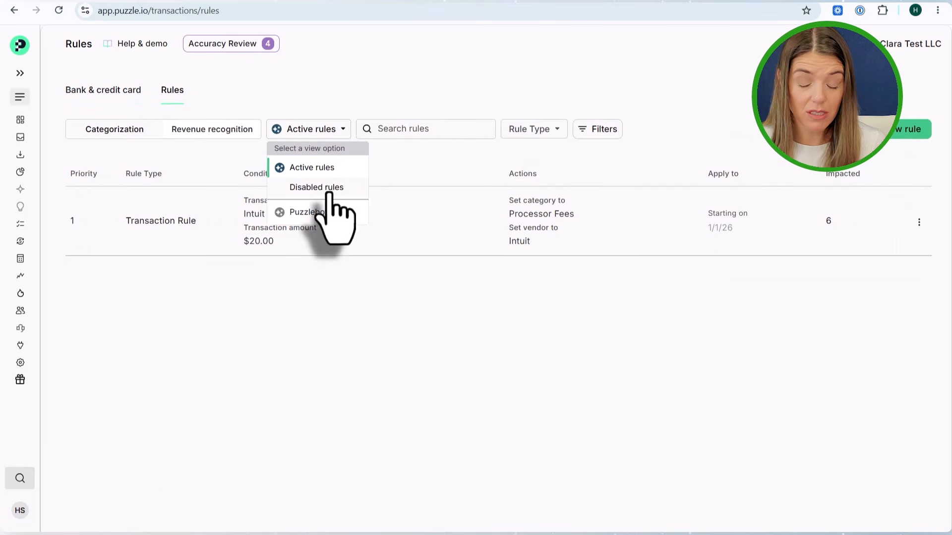
{"action": "left_click", "coordinate": [332, 218]}
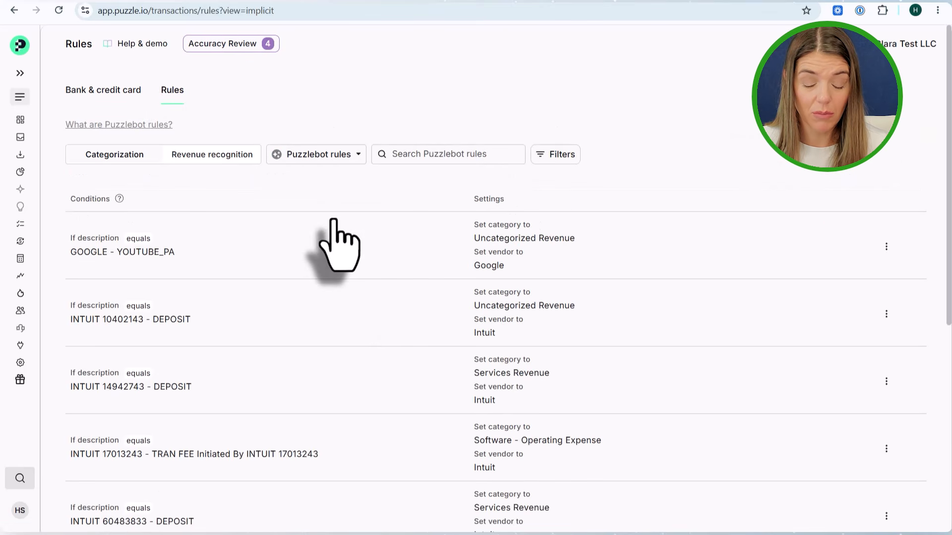
{"action": "scroll", "coordinate": [384, 347], "scroll_direction": "down", "scroll_amount": 5}
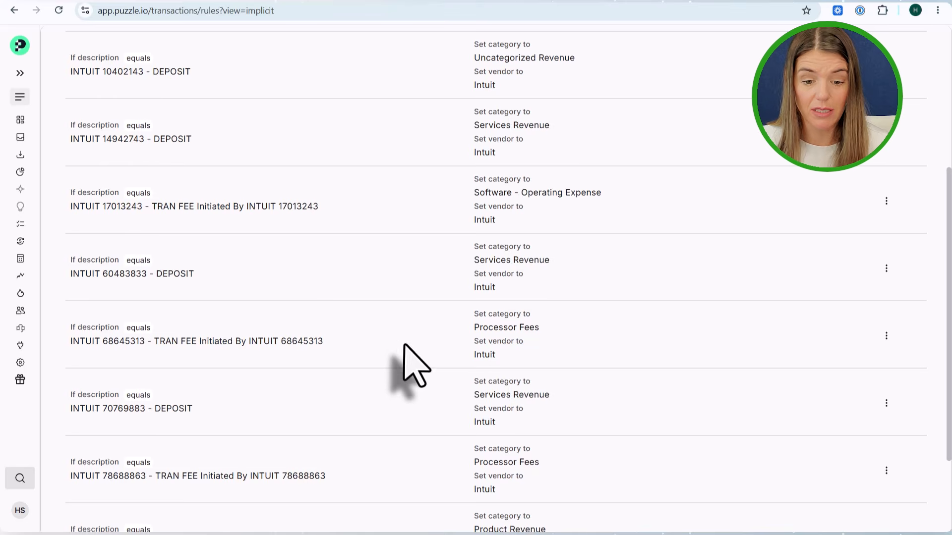
{"action": "scroll", "coordinate": [386, 332], "scroll_direction": "down", "scroll_amount": 3}
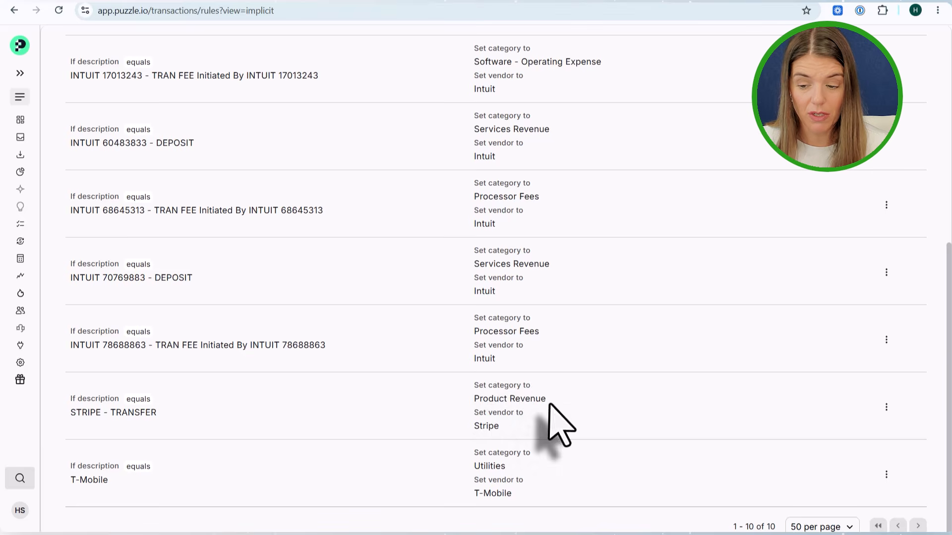
{"action": "left_click", "coordinate": [885, 408]}
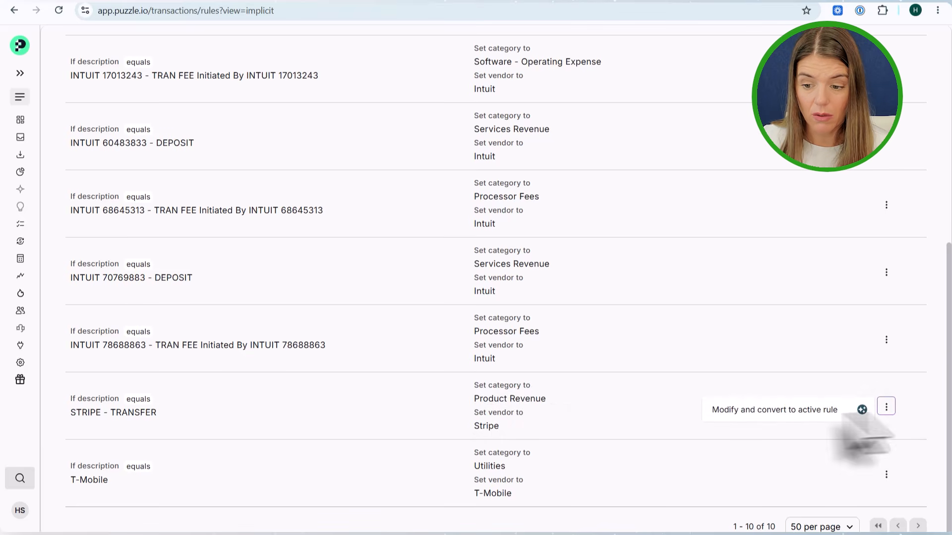
{"action": "left_click", "coordinate": [799, 414]}
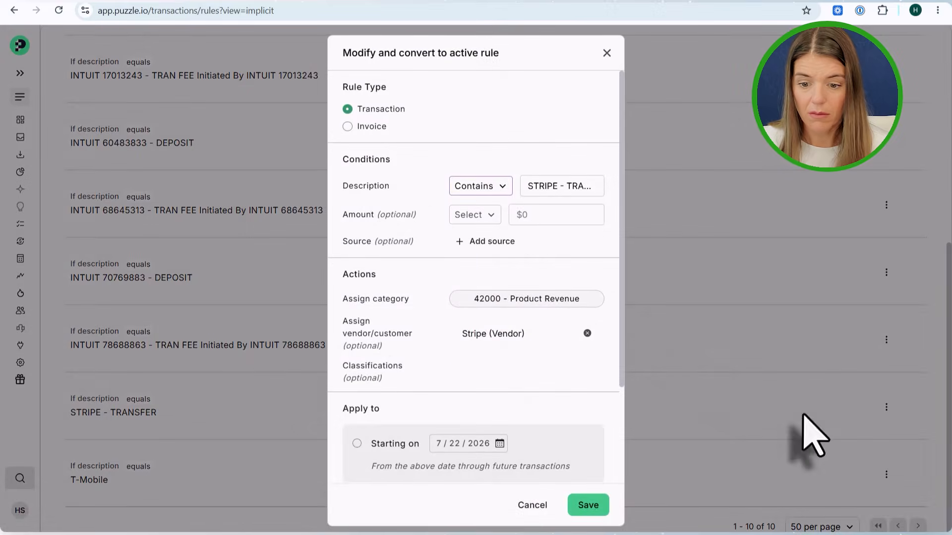
Apply the Stripe transfer rule starting on 1/1/2026 and save it as an active rule
{"action": "left_click", "coordinate": [357, 444]}
{"action": "left_click", "coordinate": [437, 443]}
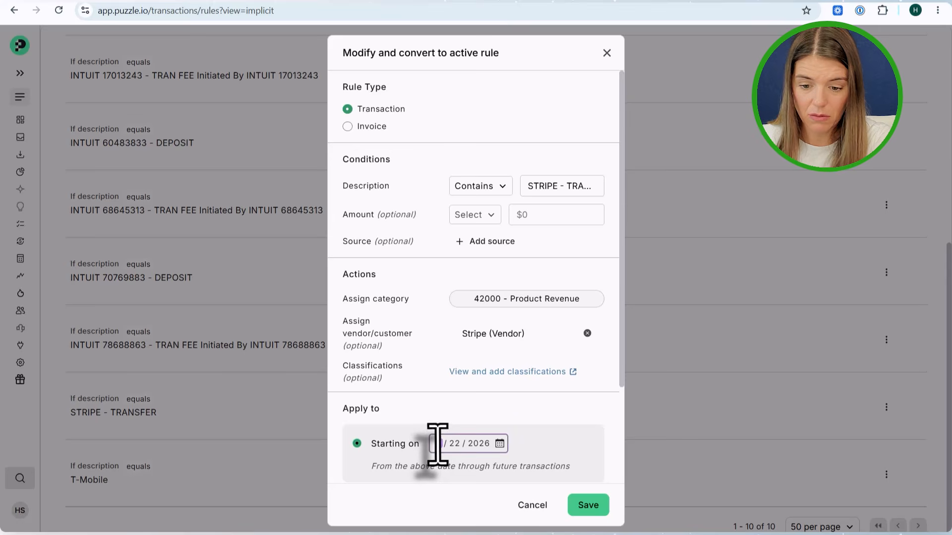
{"action": "left_click", "coordinate": [451, 445]}
{"action": "type", "text": "11"}
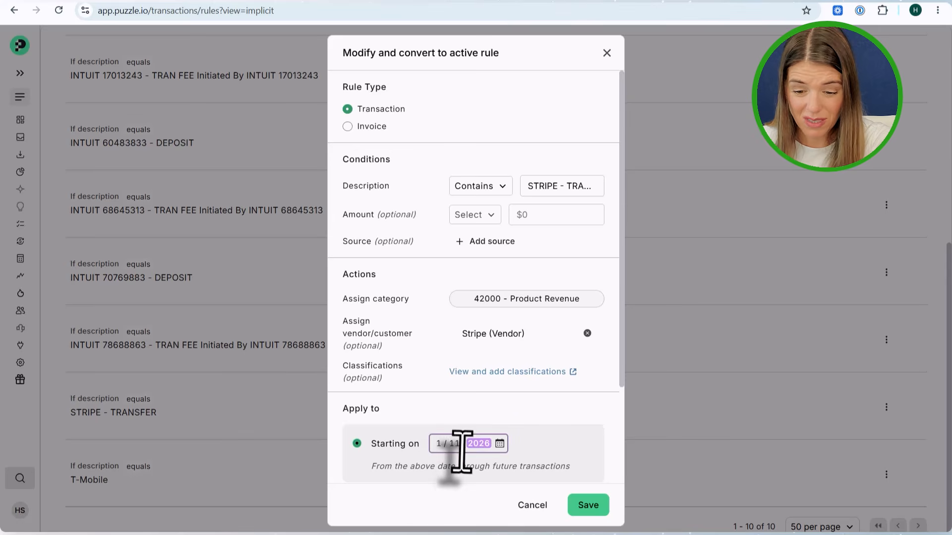
{"action": "key", "text": "shift+Tab"}
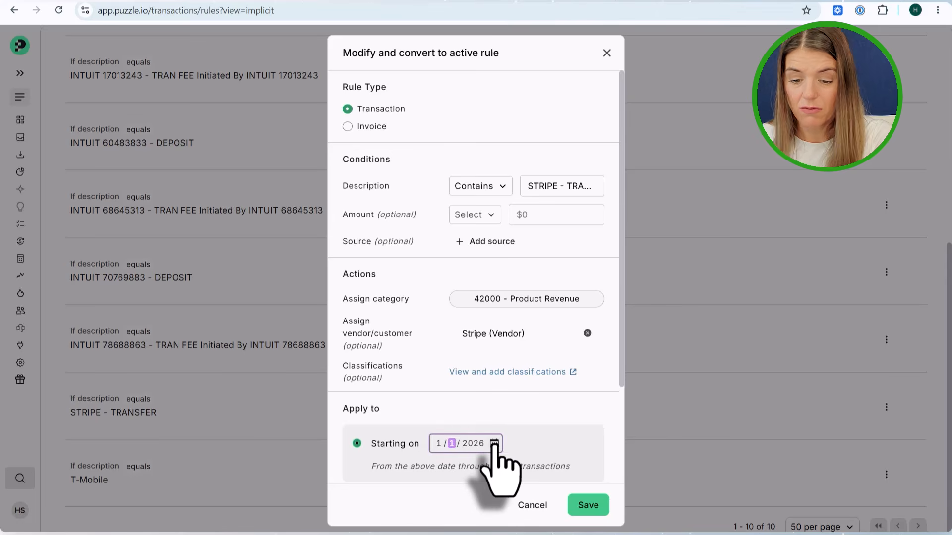
{"action": "left_click", "coordinate": [587, 507]}
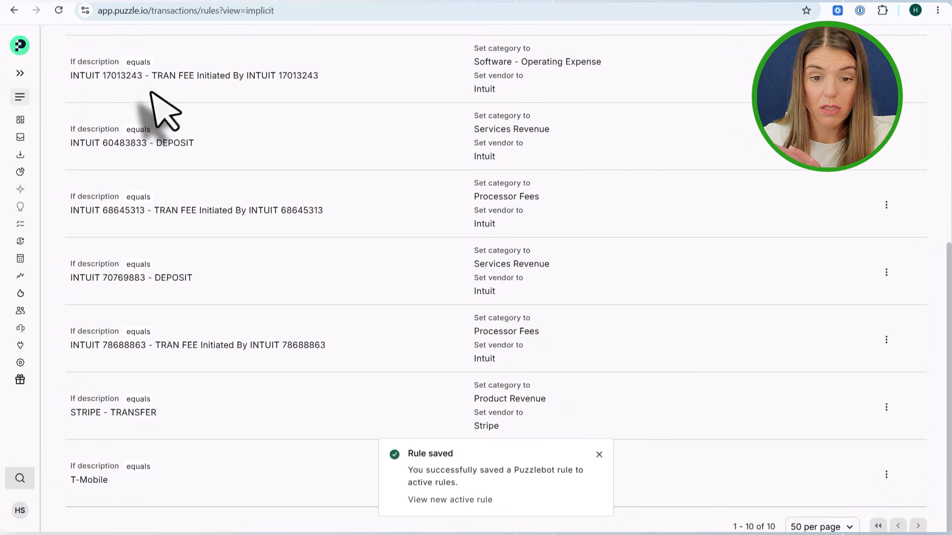
Return to the bank and credit card transactions and check the categories of the Stripe transfers through January
{"action": "scroll", "coordinate": [160, 109], "scroll_direction": "up", "scroll_amount": 8}
{"action": "left_click", "coordinate": [106, 92]}
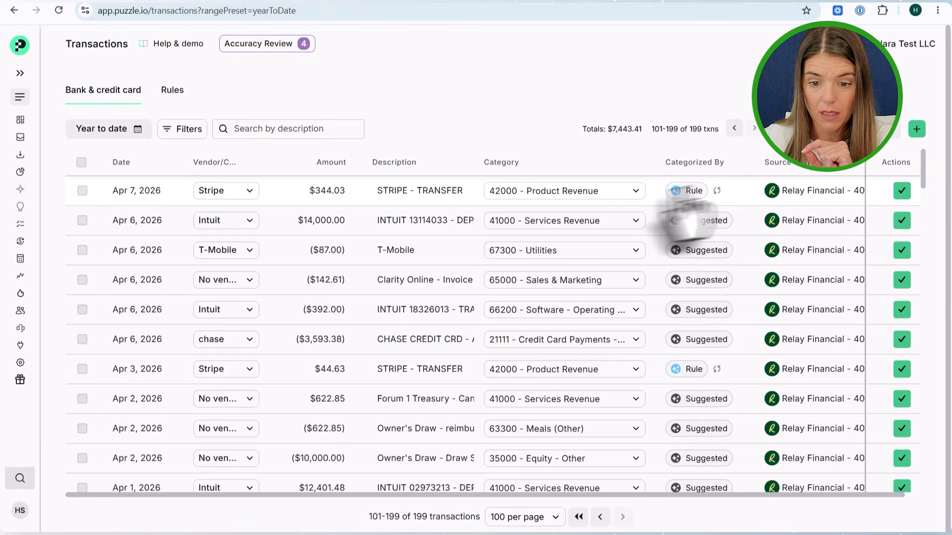
{"action": "left_click_drag", "start_coordinate": [924, 171], "coordinate": [926, 500]}
{"action": "scroll", "coordinate": [661, 426], "scroll_direction": "up", "scroll_amount": 5}
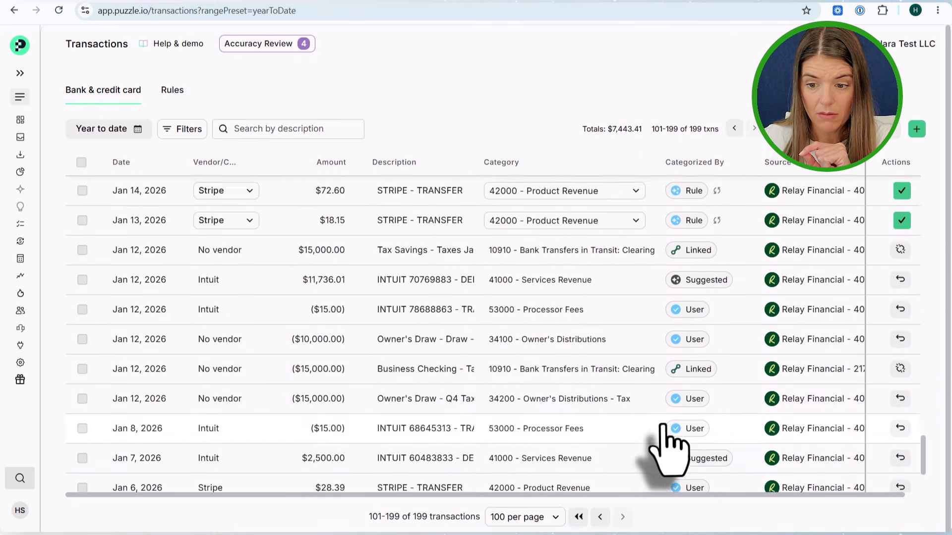
Finalize the Stripe transfers dated January 13, 14 and 16, 2026
{"action": "scroll", "coordinate": [540, 330], "scroll_direction": "up", "scroll_amount": 3}
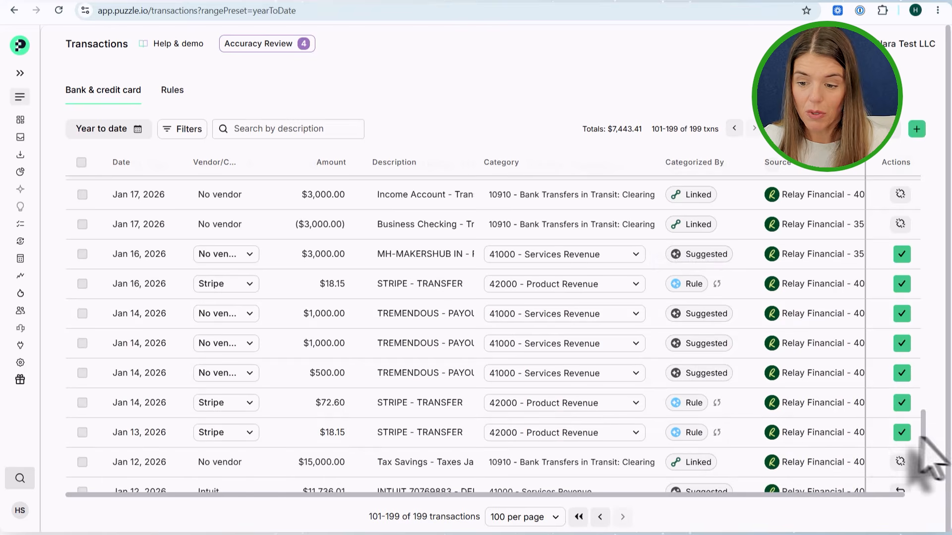
{"action": "left_click", "coordinate": [901, 432]}
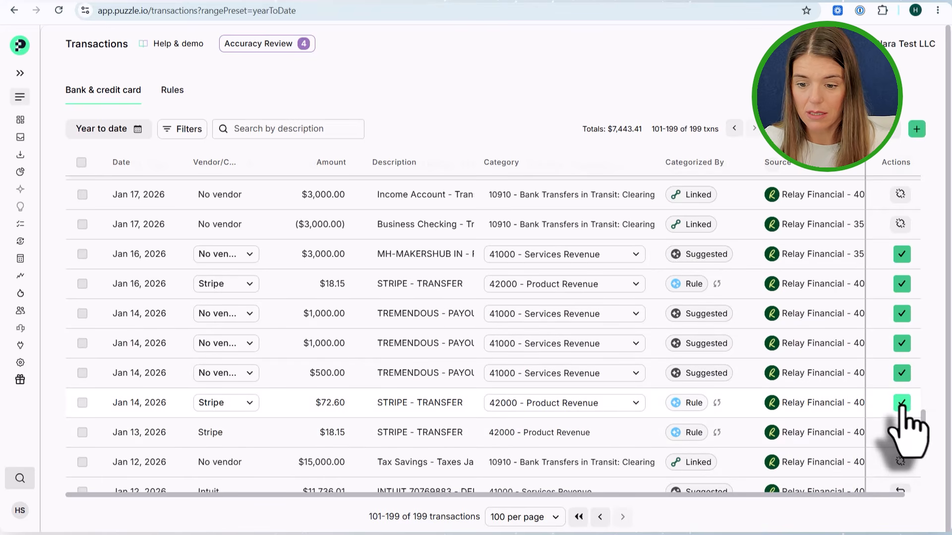
{"action": "left_click", "coordinate": [901, 404]}
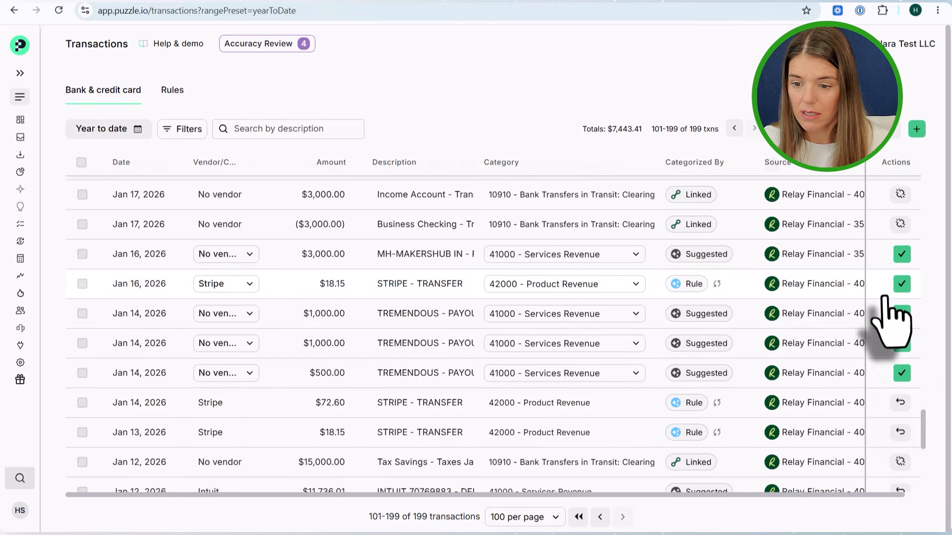
{"action": "left_click", "coordinate": [901, 284]}
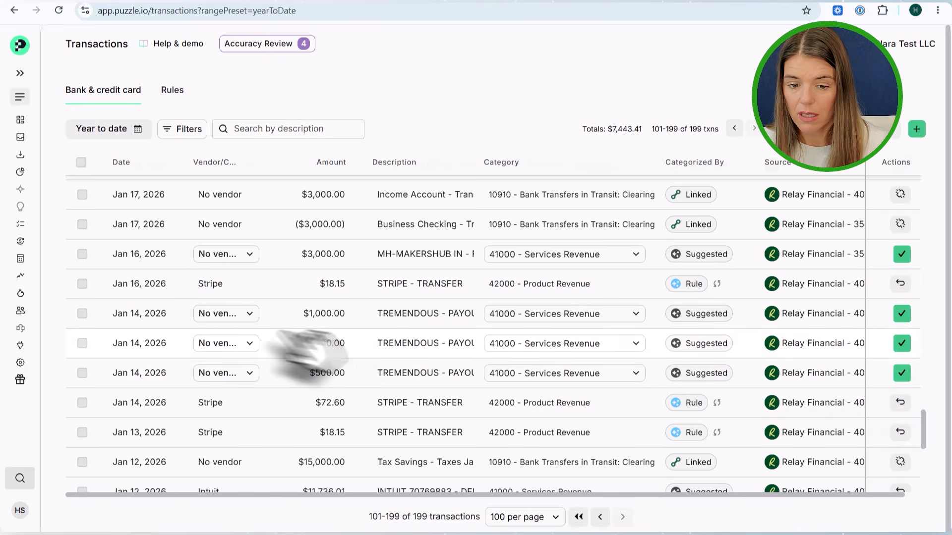
Assign Gusto to the first $1,000 TREMENDOUS payout of January 14 and start a rule from it for descriptions containing TREMENDOUS
{"action": "left_click", "coordinate": [218, 314]}
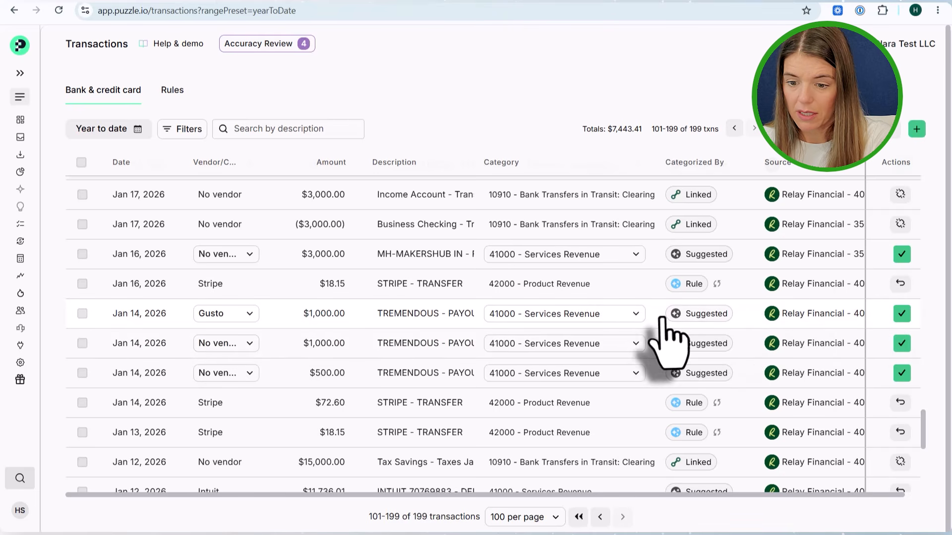
{"action": "left_click", "coordinate": [739, 317]}
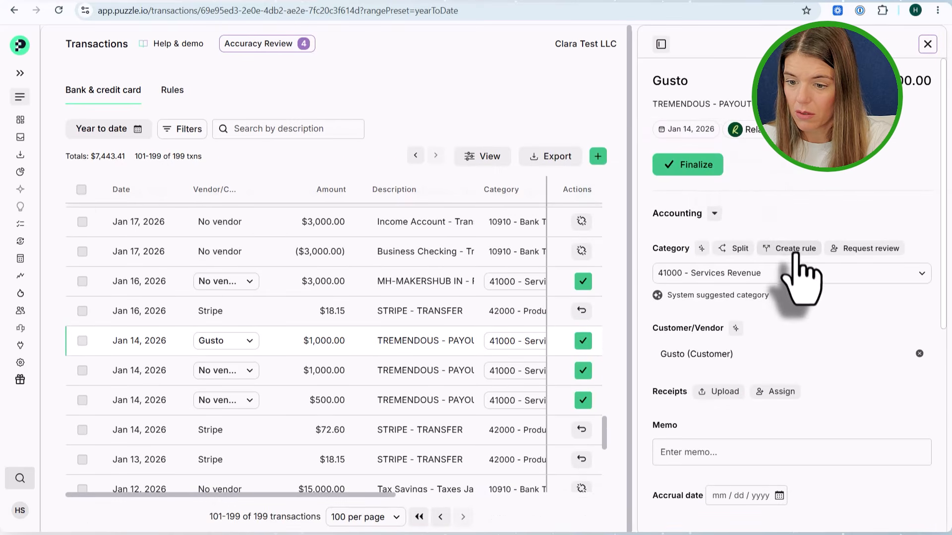
{"action": "left_click", "coordinate": [795, 248]}
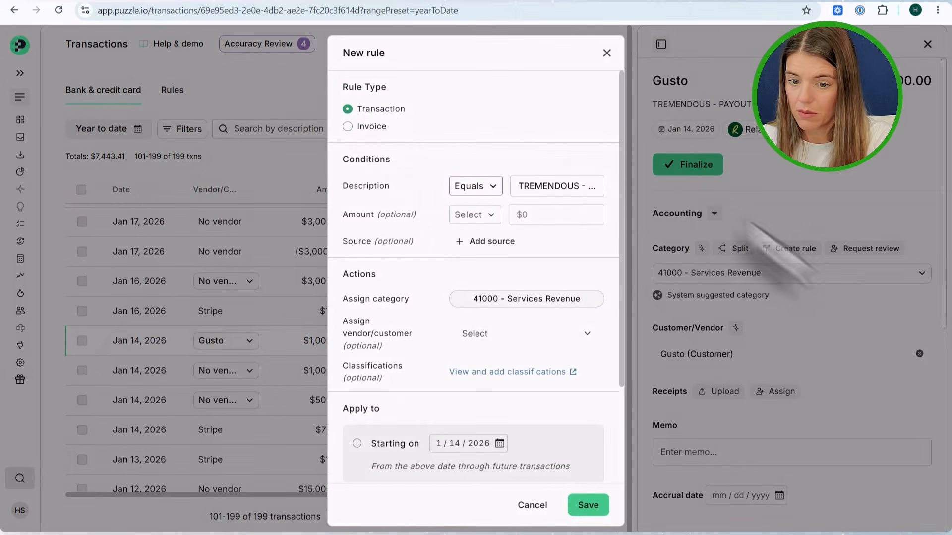
{"action": "left_click", "coordinate": [489, 187]}
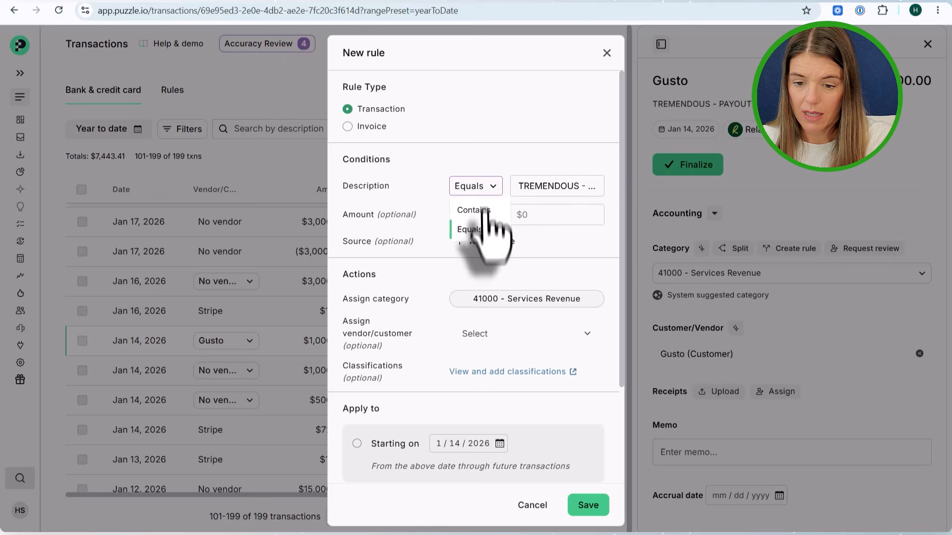
{"action": "left_click", "coordinate": [474, 210]}
{"action": "left_click", "coordinate": [595, 186]}
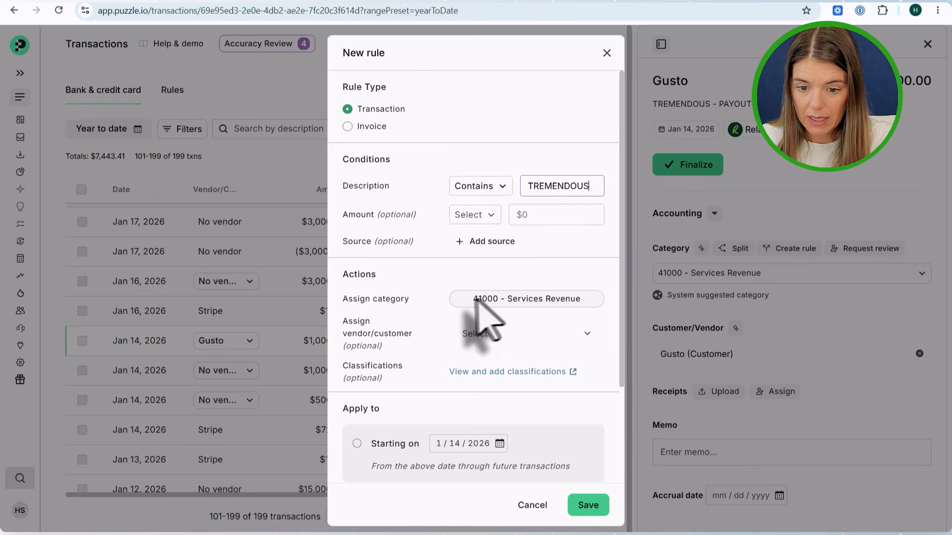
Assign Gusto (Vendor) in the new rule, apply it starting on 1/1/2026, save it and close the transaction details
{"action": "left_click", "coordinate": [478, 336]}
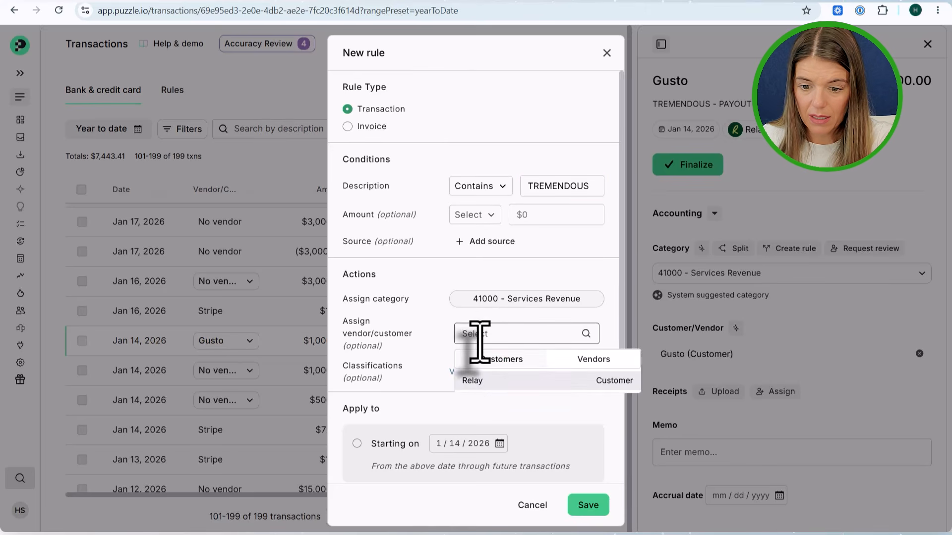
{"action": "left_click", "coordinate": [471, 380]}
{"action": "left_click", "coordinate": [455, 444]}
{"action": "type", "text": "1"}
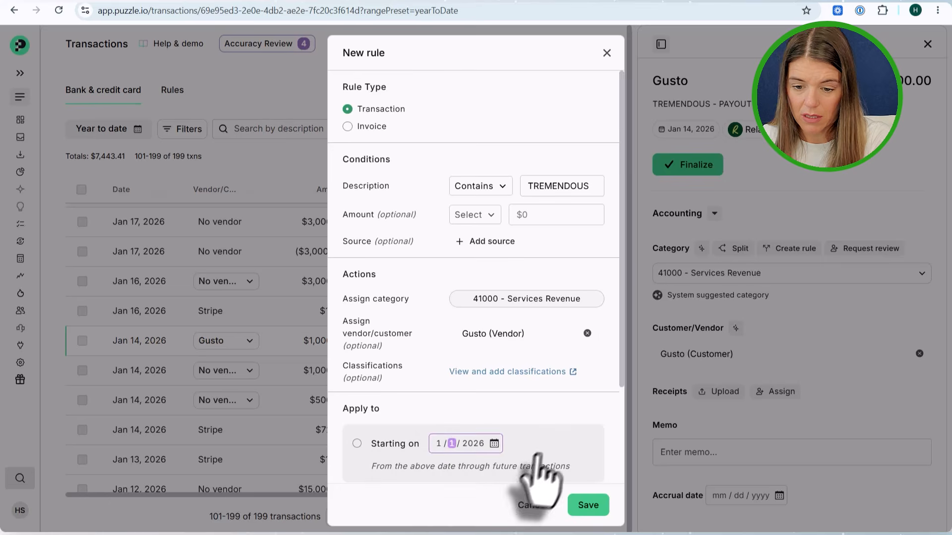
{"action": "left_click", "coordinate": [588, 504]}
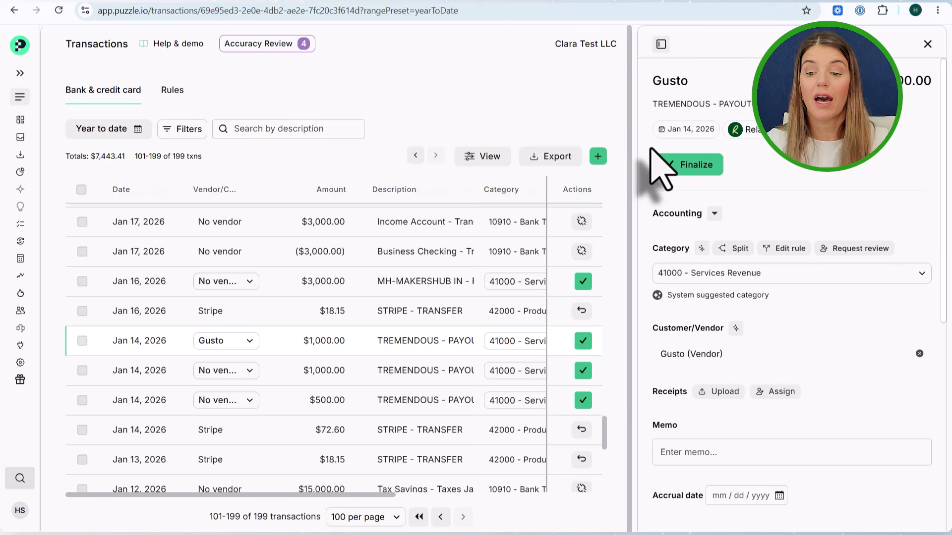
{"action": "left_click", "coordinate": [927, 44]}
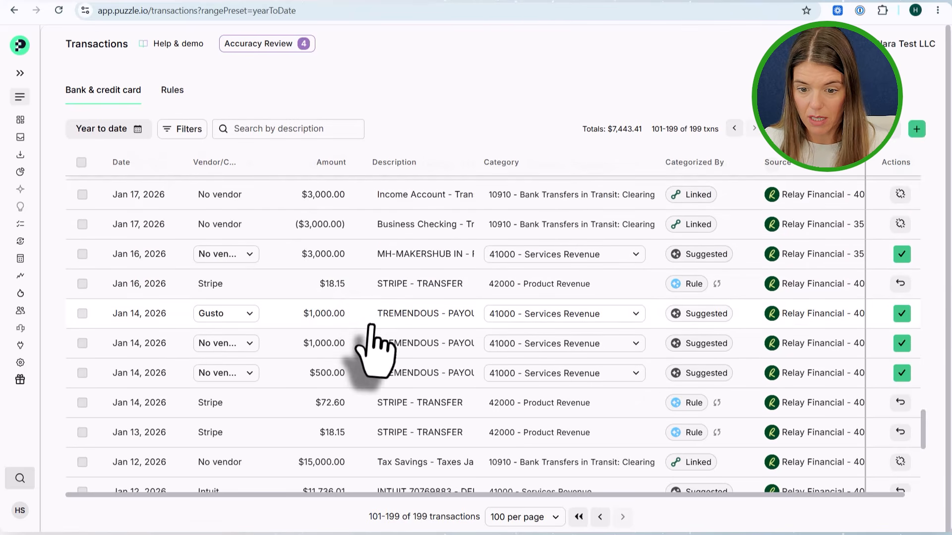
Recategorize the January 20 Intuit charge of $70.00 as 53000 - Processor Fees and finalize it
{"action": "scroll", "coordinate": [372, 283], "scroll_direction": "up", "scroll_amount": 1}
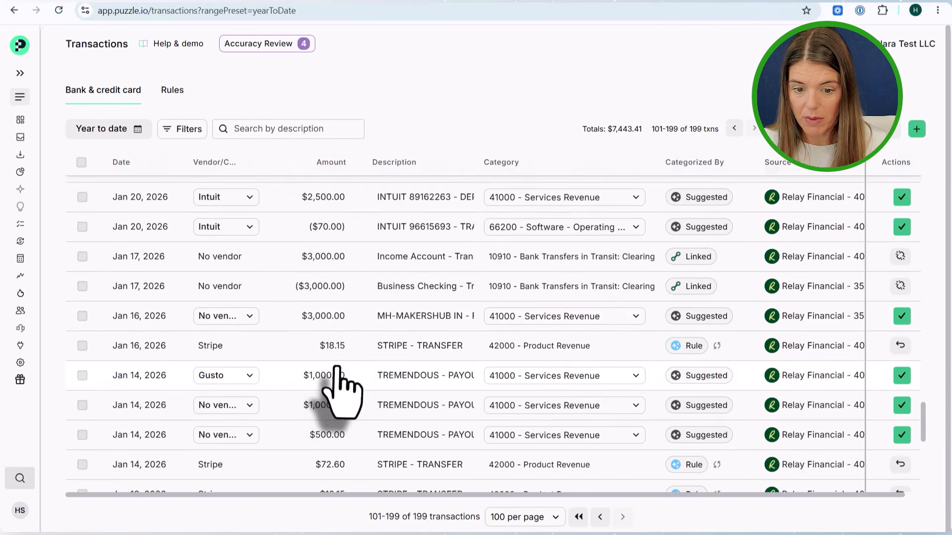
{"action": "scroll", "coordinate": [333, 393], "scroll_direction": "up", "scroll_amount": 1}
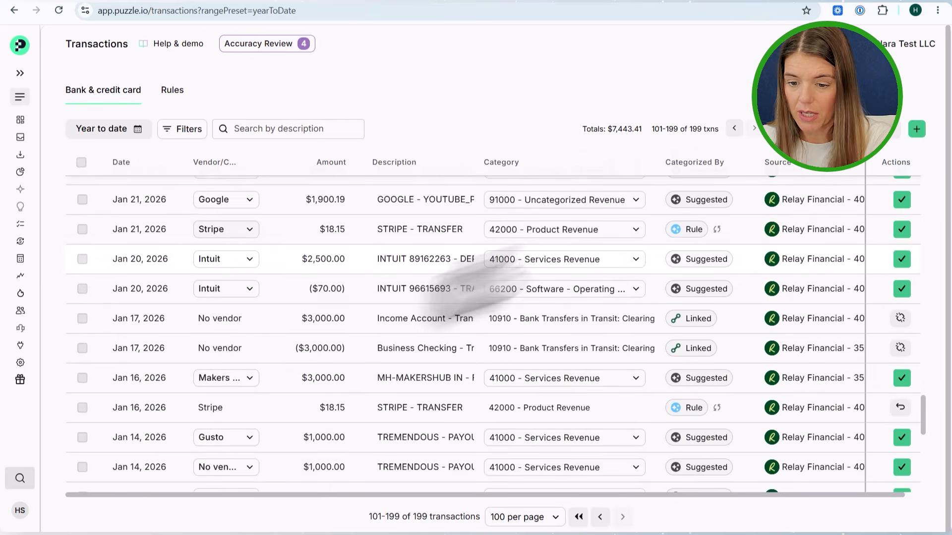
{"action": "scroll", "coordinate": [188, 208], "scroll_direction": "up", "scroll_amount": 2}
{"action": "left_click", "coordinate": [543, 414]}
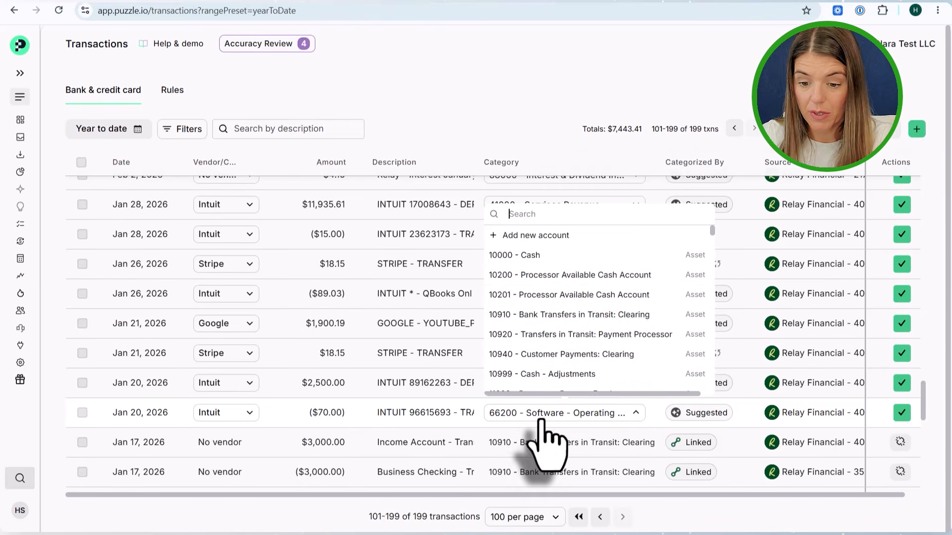
{"action": "type", "text": "proc"}
{"action": "left_click", "coordinate": [550, 296]}
{"action": "left_click", "coordinate": [902, 414]}
Finalize the January 20 Intuit deposit of $2,500.00 and the January 21 Stripe transfer
{"action": "scroll", "coordinate": [268, 441], "scroll_direction": "up", "scroll_amount": 1}
{"action": "left_click", "coordinate": [902, 444]}
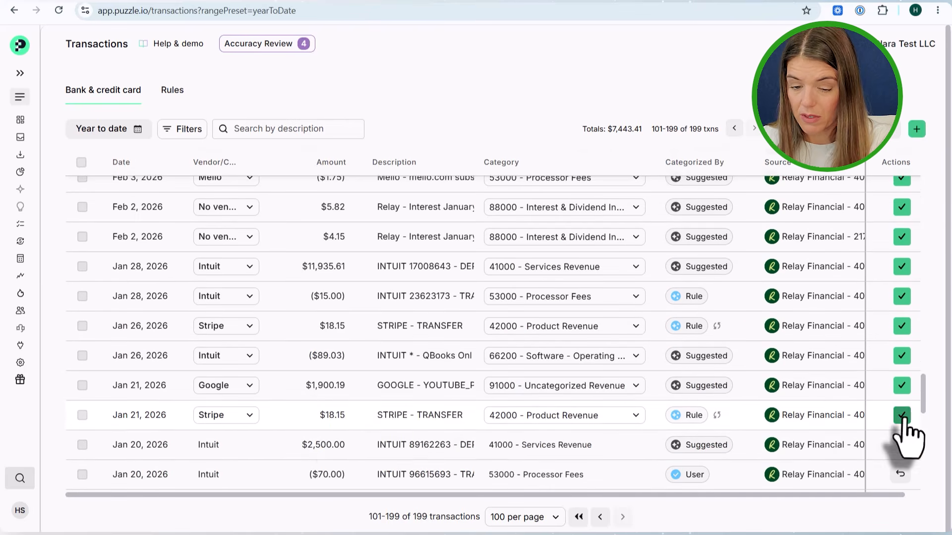
{"action": "left_click", "coordinate": [901, 415]}
Recategorize the January 21 Google YouTube payment as 80000 - Non-Operating Income and finalize it
{"action": "left_click", "coordinate": [556, 386]}
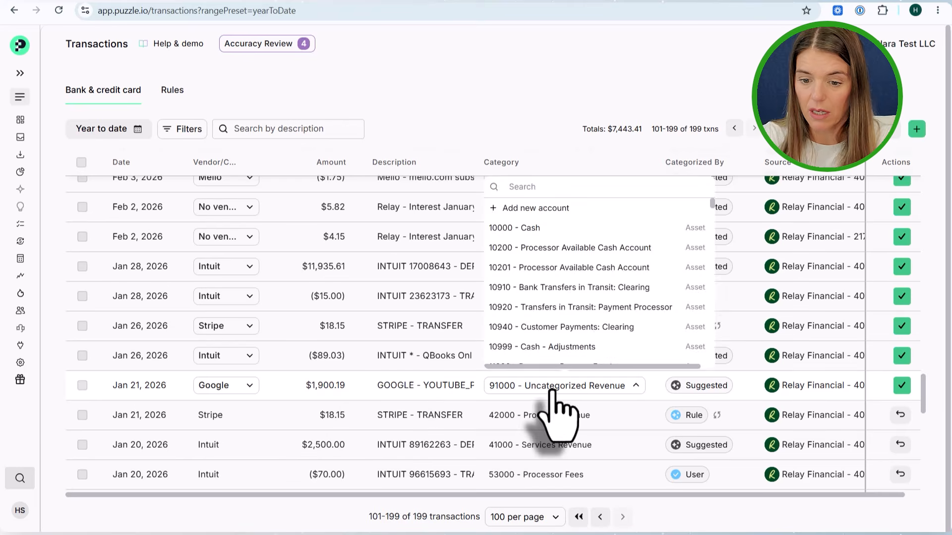
{"action": "type", "text": "inte"}
{"action": "left_click", "coordinate": [595, 516]}
{"action": "left_click", "coordinate": [623, 517]}
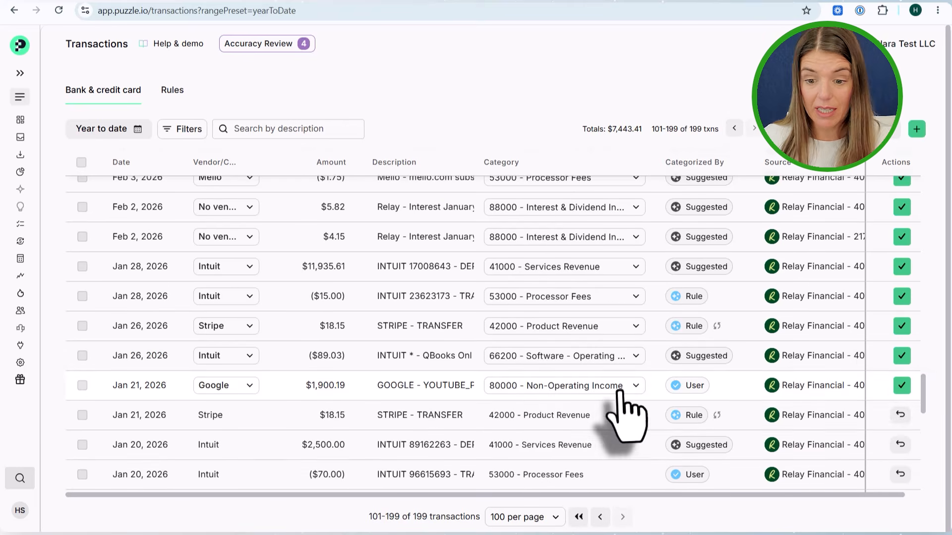
{"action": "left_click", "coordinate": [902, 385]}
Recategorize the January 26 Intuit QBooks Online charge as 53000 - Processor Fees and finalize it
{"action": "left_click", "coordinate": [544, 356]}
{"action": "type", "text": "proc"}
{"action": "left_click", "coordinate": [535, 237]}
{"action": "left_click", "coordinate": [902, 355]}
Finalize the January 26 Stripe transfer and both January 28 Intuit transactions
{"action": "left_click", "coordinate": [902, 326]}
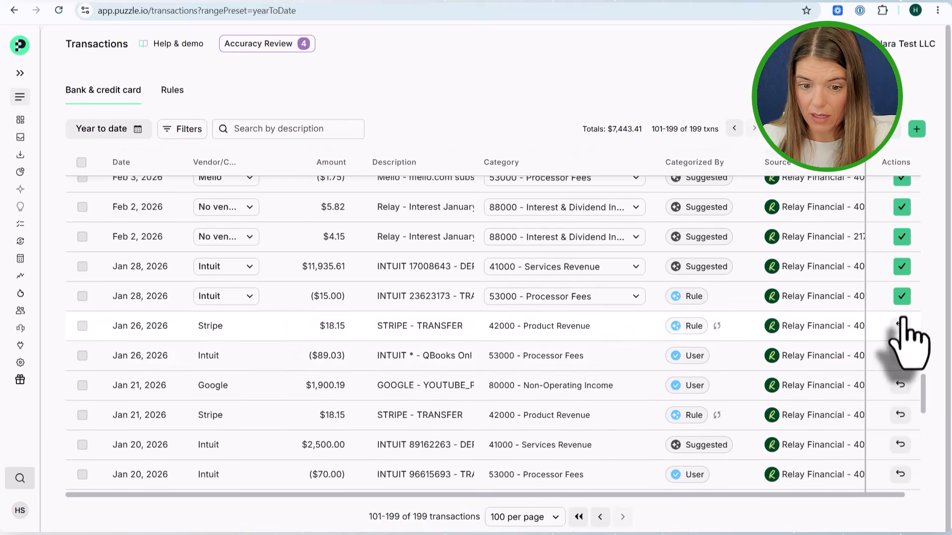
{"action": "left_click", "coordinate": [902, 296]}
{"action": "scroll", "coordinate": [289, 333], "scroll_direction": "up", "scroll_amount": 1}
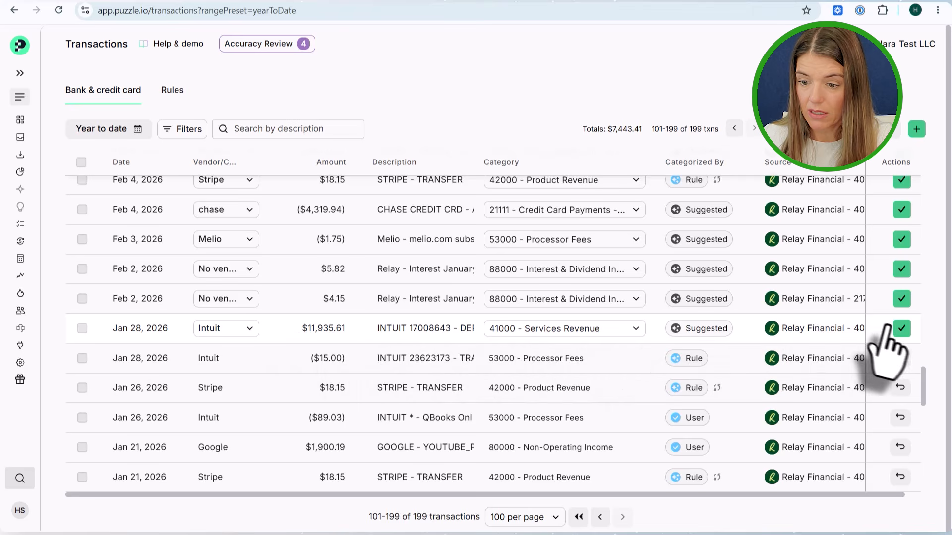
{"action": "left_click", "coordinate": [902, 328]}
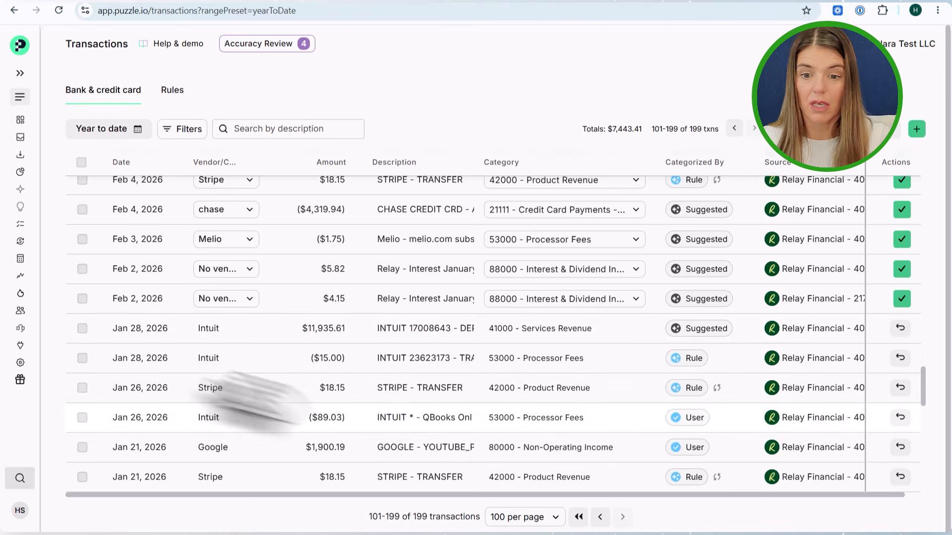
Review the January transactions for entries that still need finalizing
{"action": "scroll", "coordinate": [578, 278], "scroll_direction": "down", "scroll_amount": 5}
{"action": "scroll", "coordinate": [575, 283], "scroll_direction": "down", "scroll_amount": 8}
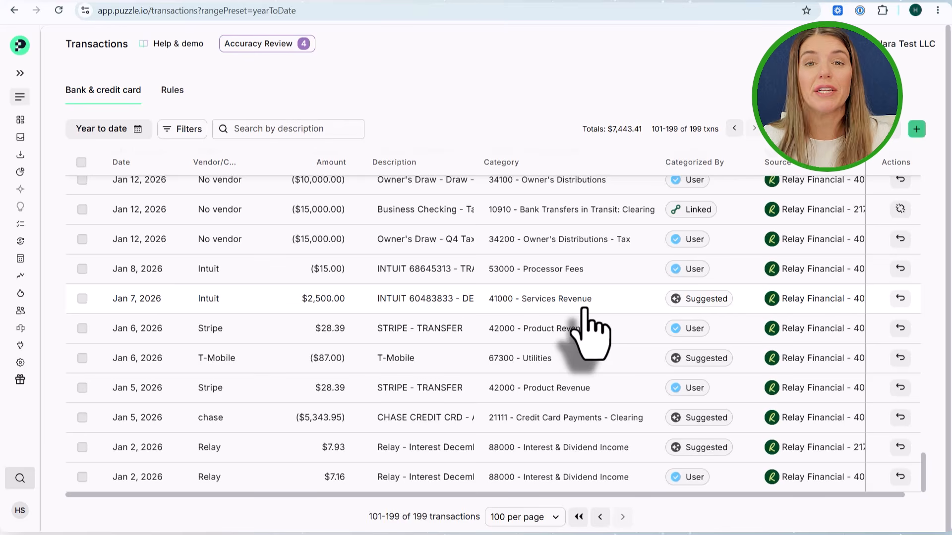
{"action": "scroll", "coordinate": [585, 311], "scroll_direction": "up", "scroll_amount": 12}
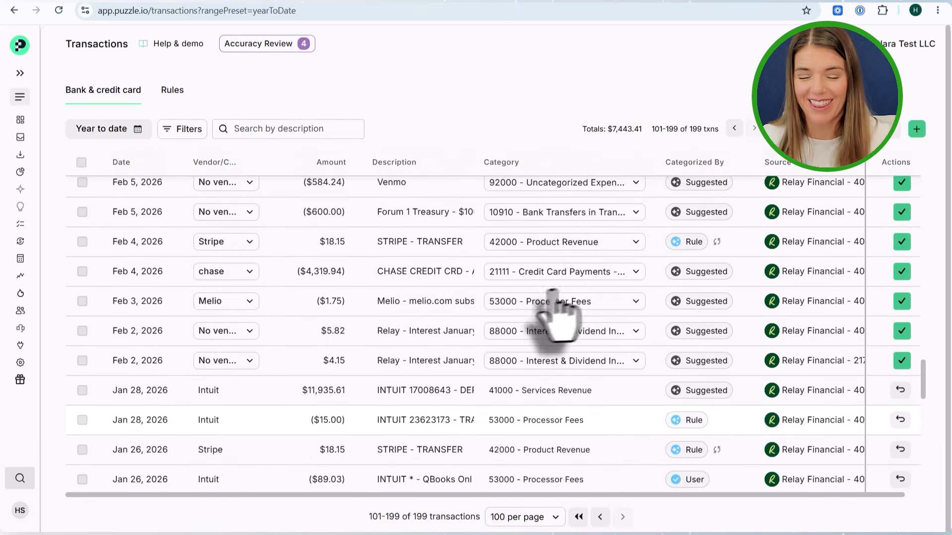
{"action": "scroll", "coordinate": [521, 273], "scroll_direction": "down", "scroll_amount": 4}
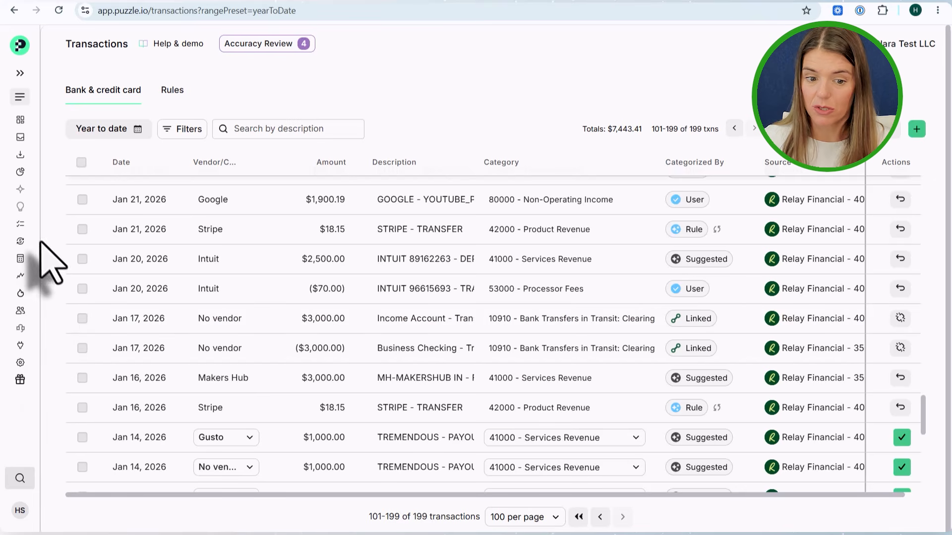
Open the account reconciliations and start one for the Relay Business Checking account with a statement ending balance of $26,532.28
{"action": "left_click", "coordinate": [19, 73]}
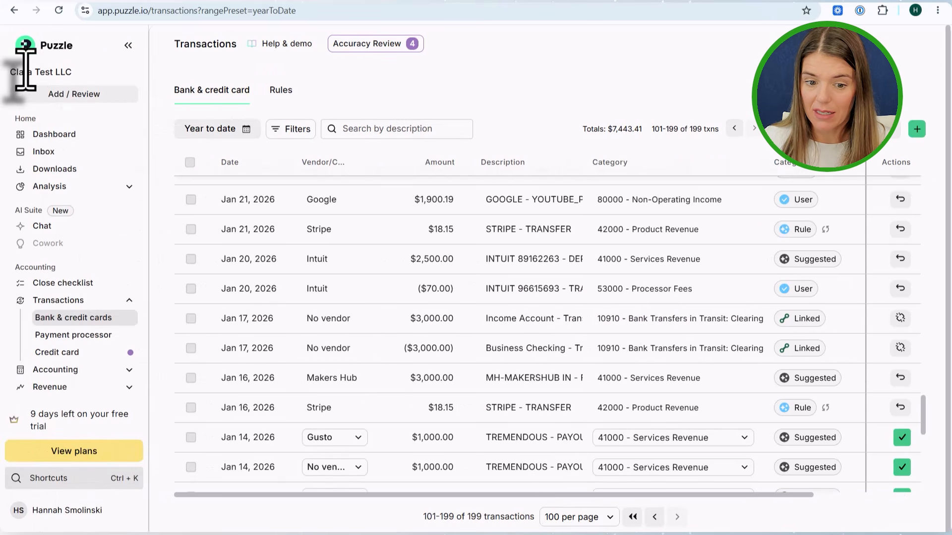
{"action": "left_click", "coordinate": [88, 371]}
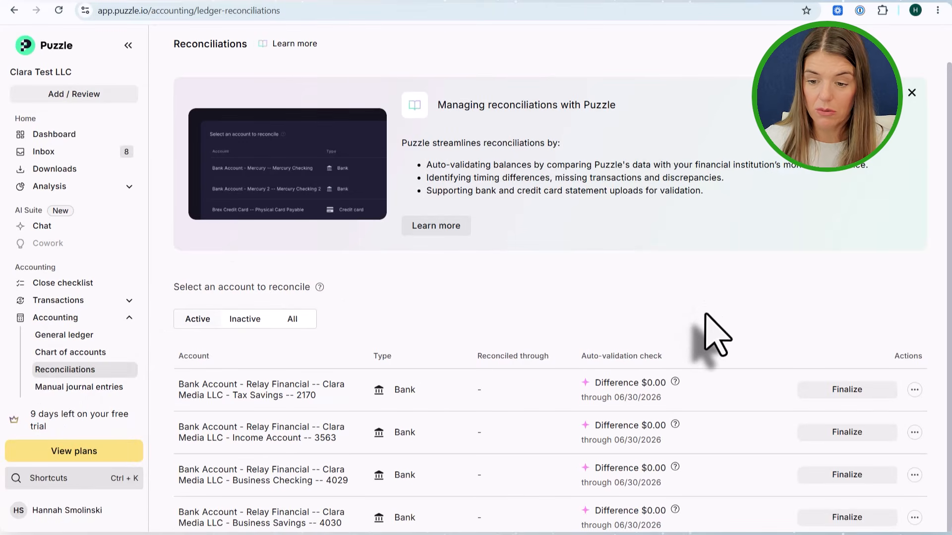
{"action": "scroll", "coordinate": [705, 312], "scroll_direction": "down", "scroll_amount": 1}
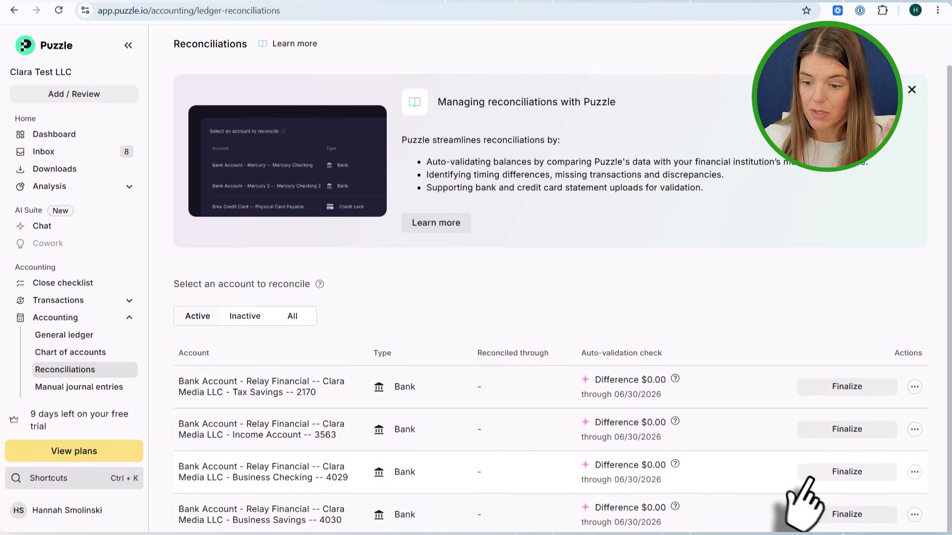
{"action": "left_click", "coordinate": [869, 480]}
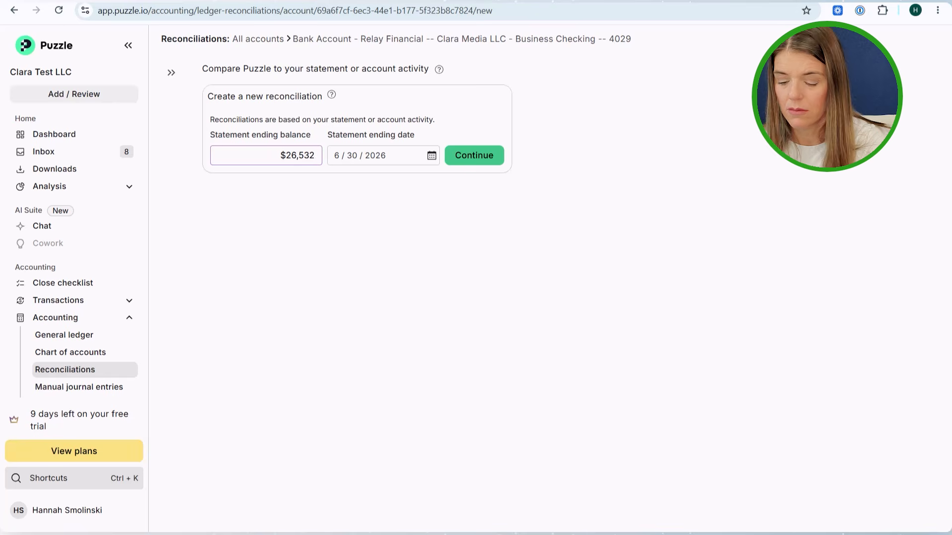
{"action": "type", "text": "26,532.28"}
{"action": "key", "text": "Return"}
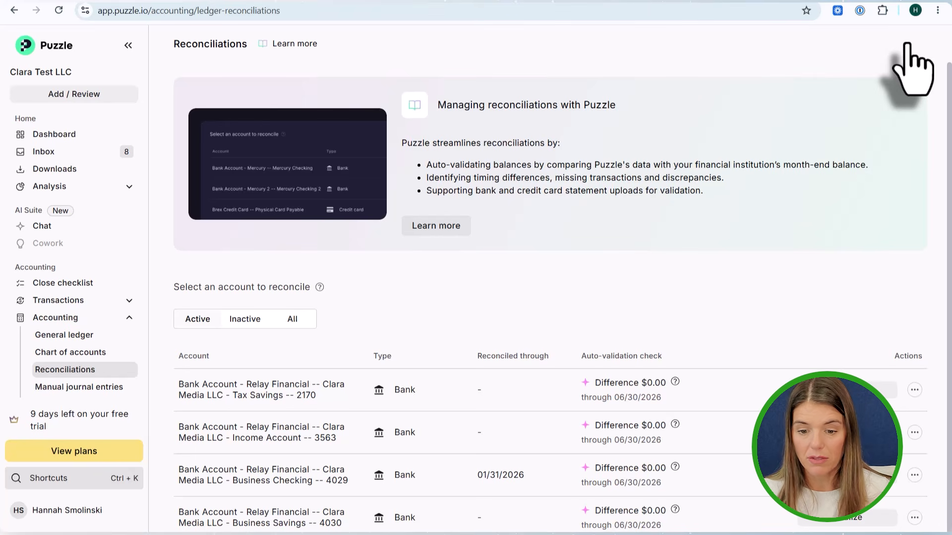
Return to the dashboard, look through the navigation sections and bring up the financial statements
{"action": "scroll", "coordinate": [606, 477], "scroll_direction": "down", "scroll_amount": 1}
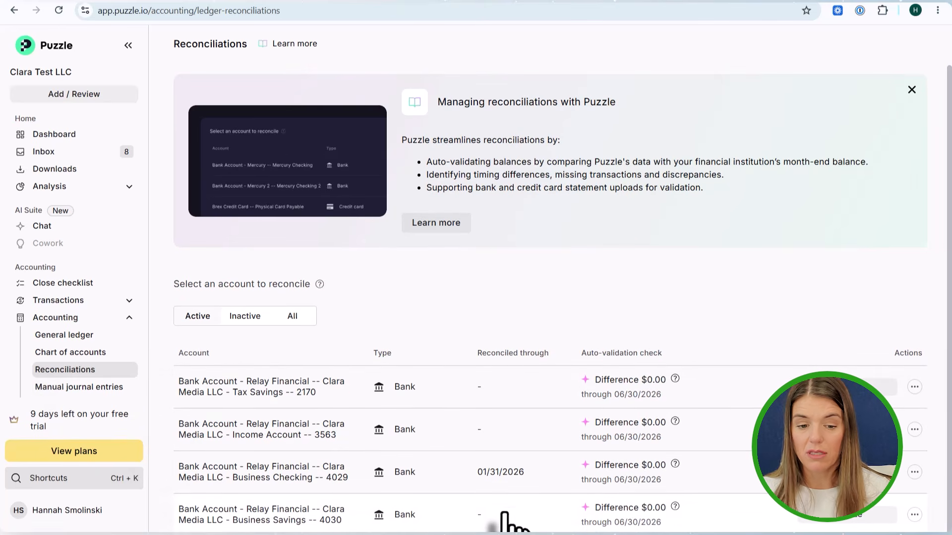
{"action": "left_click", "coordinate": [54, 301]}
{"action": "left_click", "coordinate": [52, 134]}
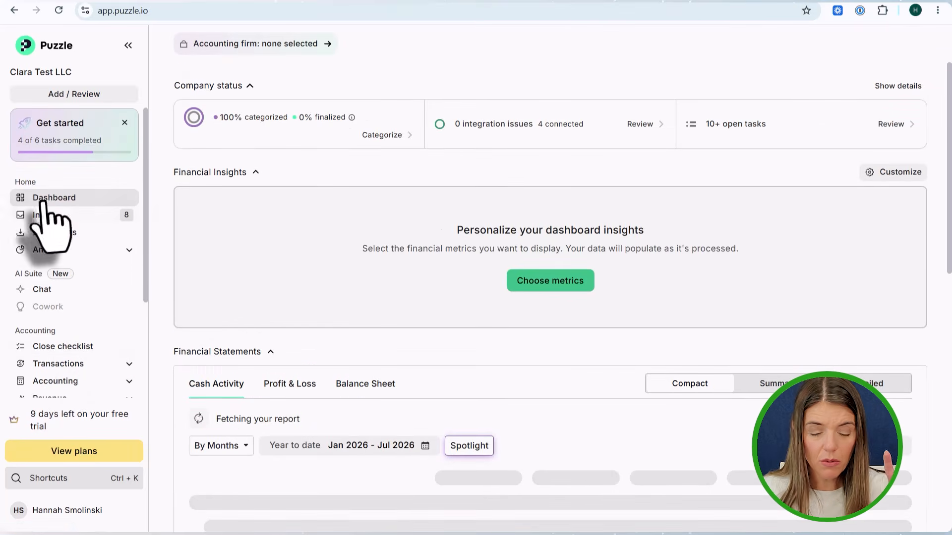
{"action": "scroll", "coordinate": [64, 291], "scroll_direction": "down", "scroll_amount": 3}
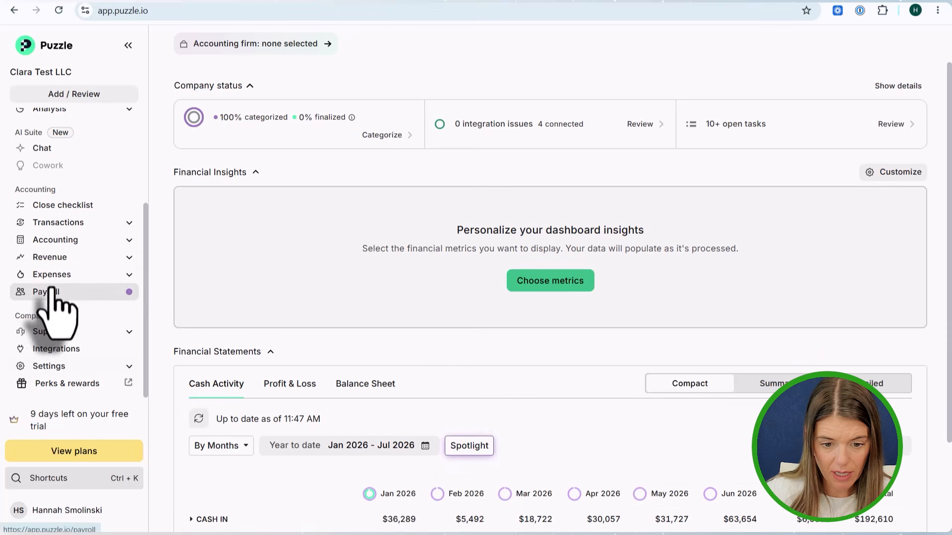
{"action": "scroll", "coordinate": [42, 255], "scroll_direction": "up", "scroll_amount": 3}
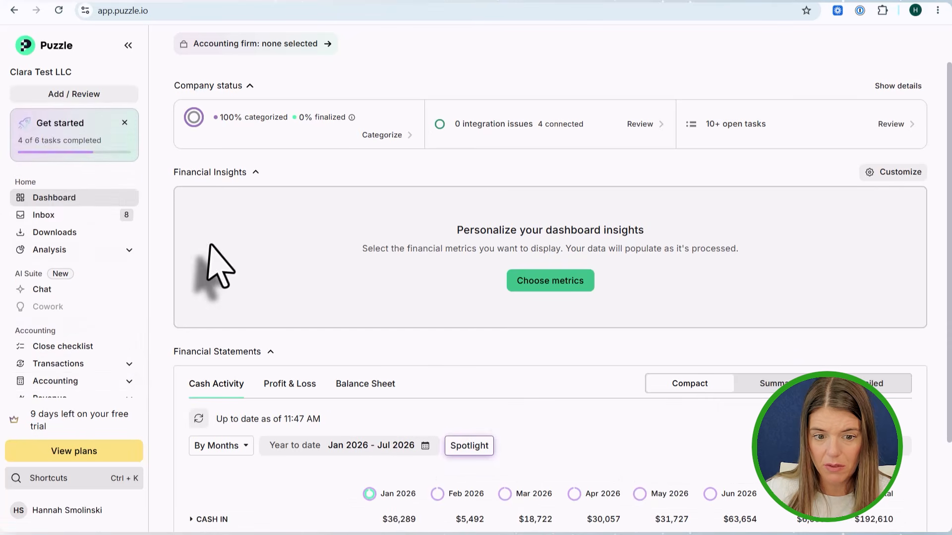
{"action": "left_click", "coordinate": [63, 248]}
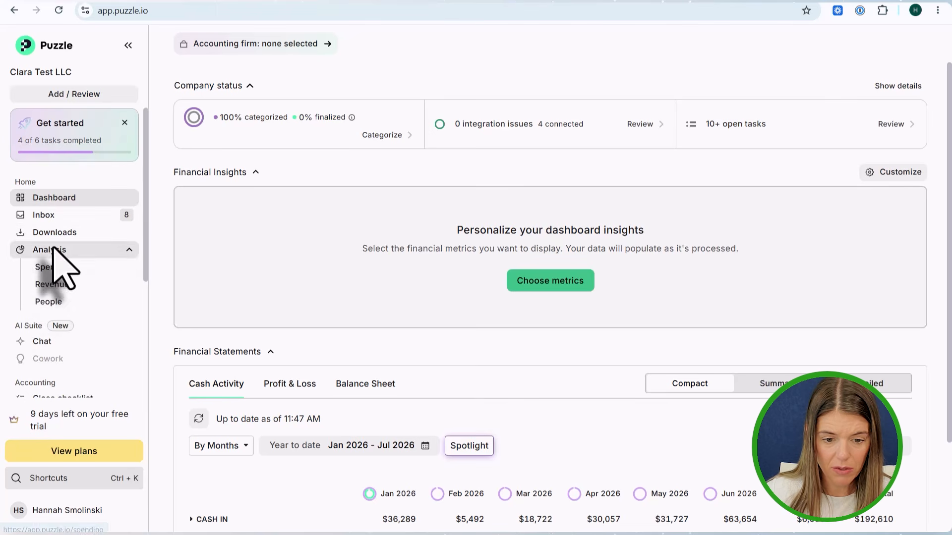
{"action": "left_click", "coordinate": [53, 249]}
{"action": "scroll", "coordinate": [421, 381], "scroll_direction": "down", "scroll_amount": 3}
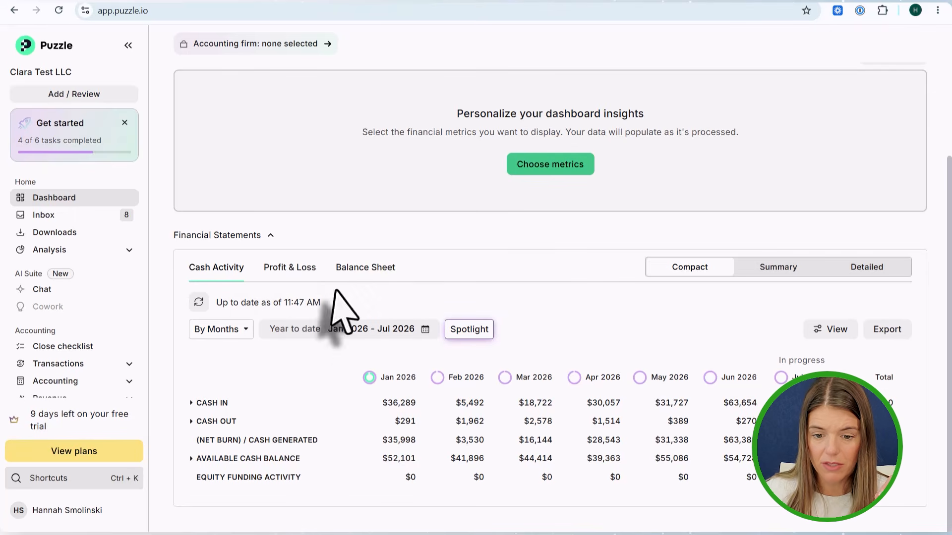
Show the Profit & Loss statement for January 2026 only
{"action": "left_click", "coordinate": [285, 269]}
{"action": "left_click", "coordinate": [330, 335]}
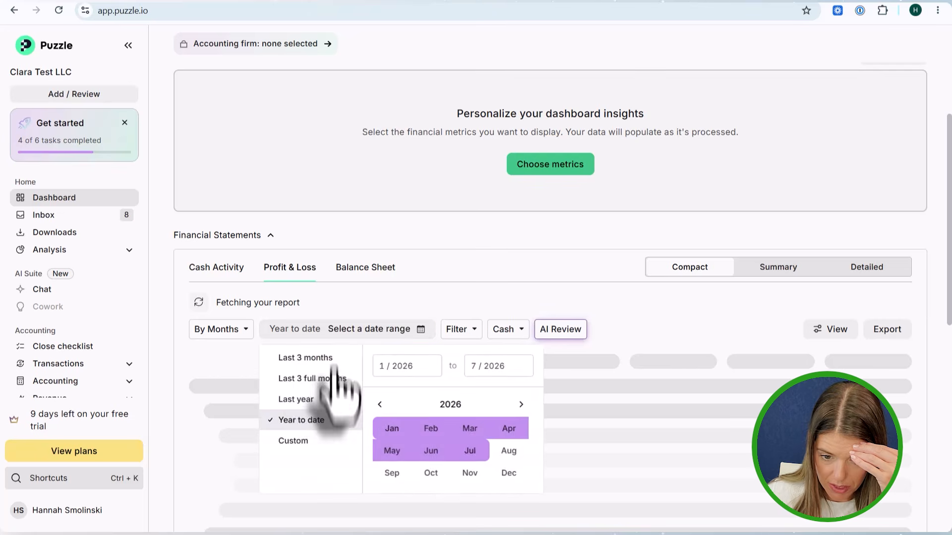
{"action": "left_click", "coordinate": [308, 420]}
{"action": "left_click", "coordinate": [333, 329]}
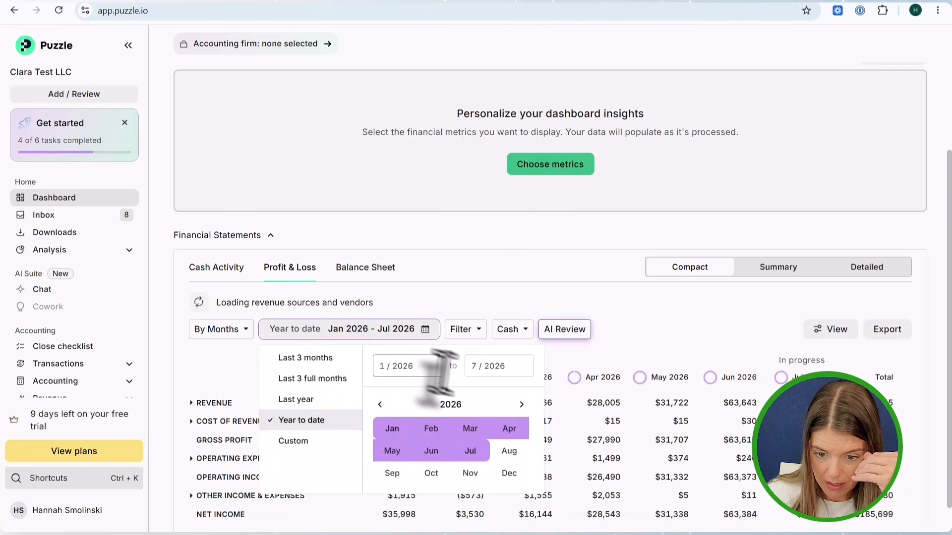
{"action": "left_click", "coordinate": [490, 367]}
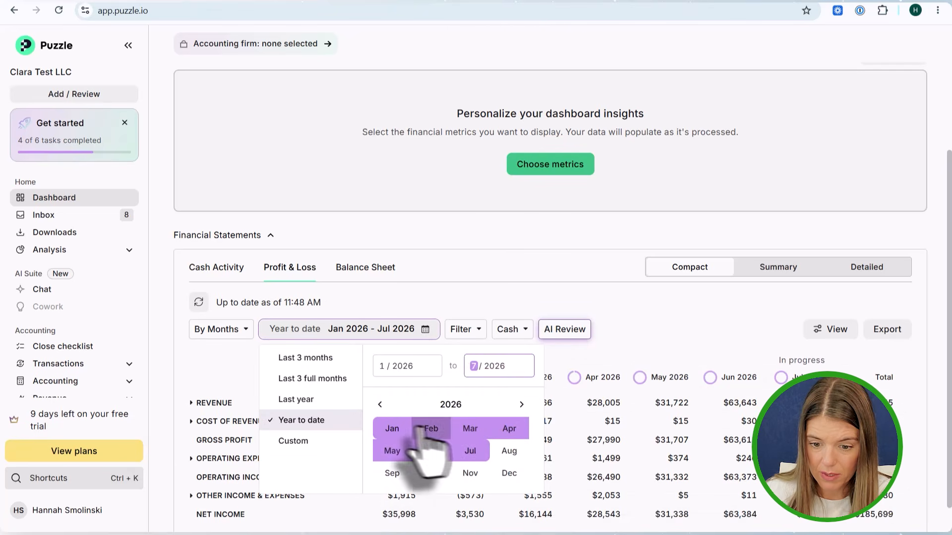
{"action": "left_click", "coordinate": [392, 430]}
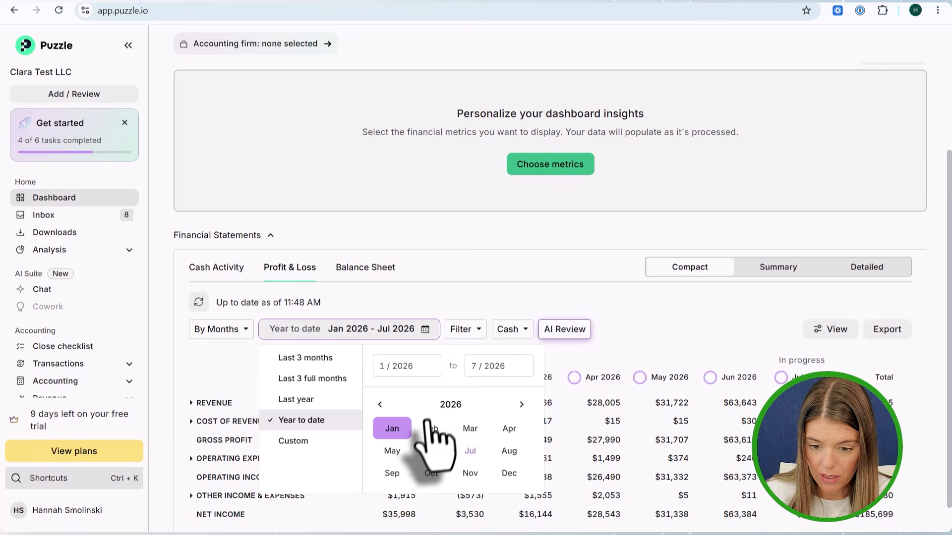
{"action": "left_click", "coordinate": [391, 429]}
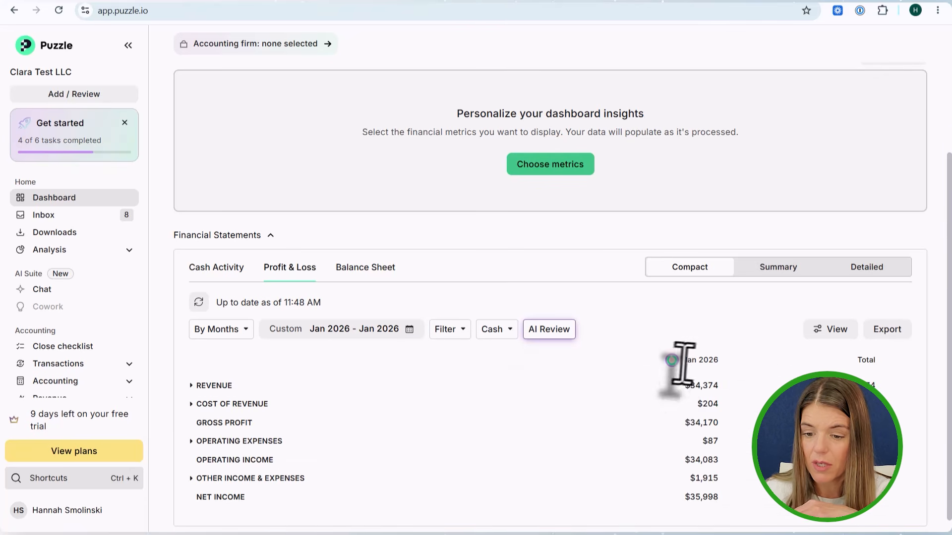
Open the January close checklist and mark the Relay account reconciled through Jan 31, 2026 and the review of transfers between bank accounts as complete
{"action": "mouse_move", "coordinate": [672, 362]}
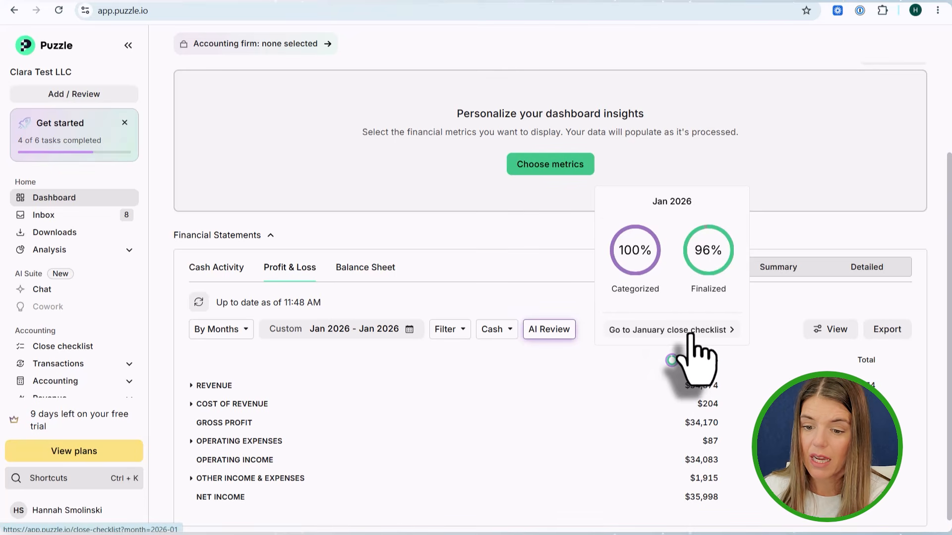
{"action": "left_click", "coordinate": [689, 331]}
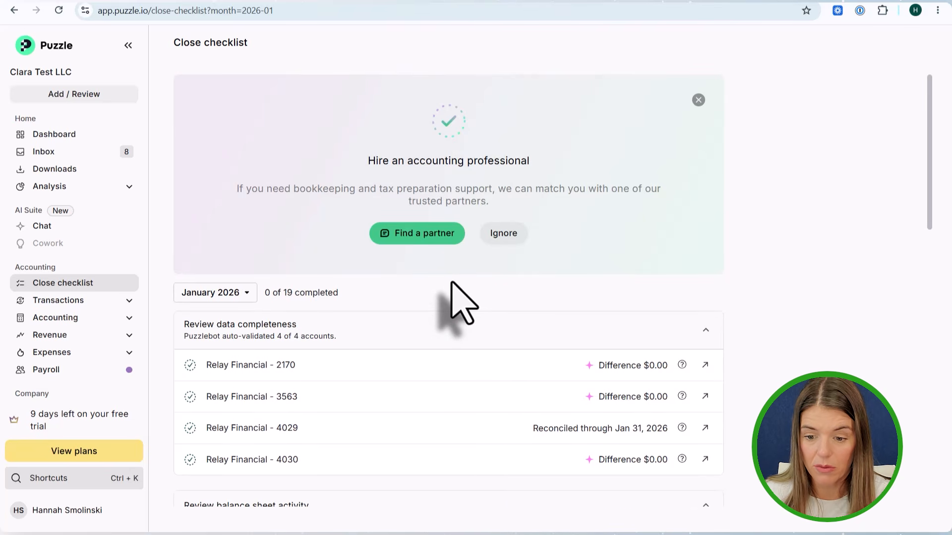
{"action": "scroll", "coordinate": [458, 300], "scroll_direction": "down", "scroll_amount": 5}
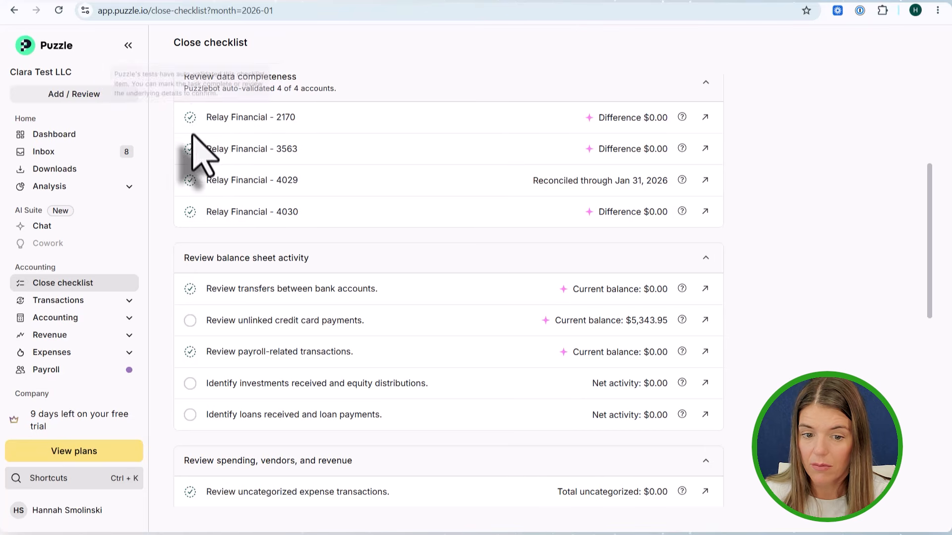
{"action": "left_click", "coordinate": [190, 180]}
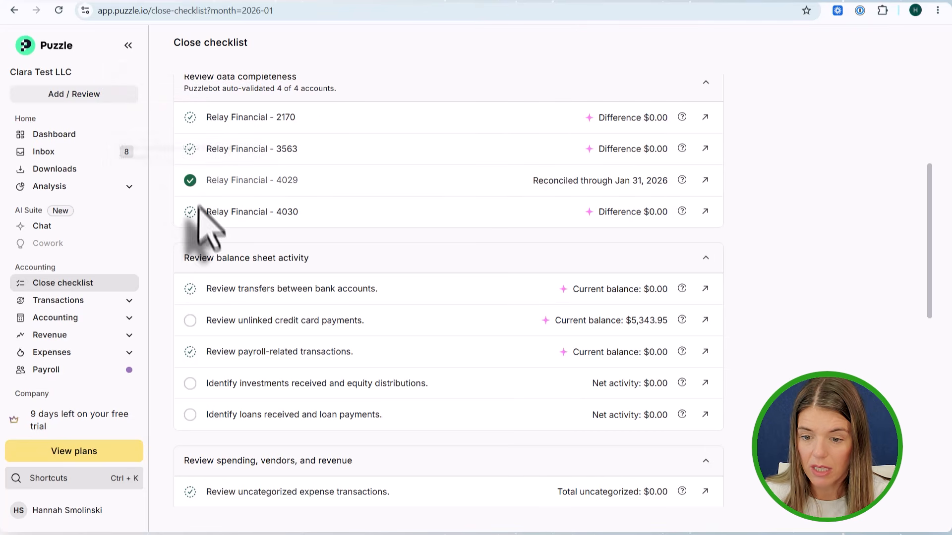
{"action": "scroll", "coordinate": [195, 267], "scroll_direction": "down", "scroll_amount": 4}
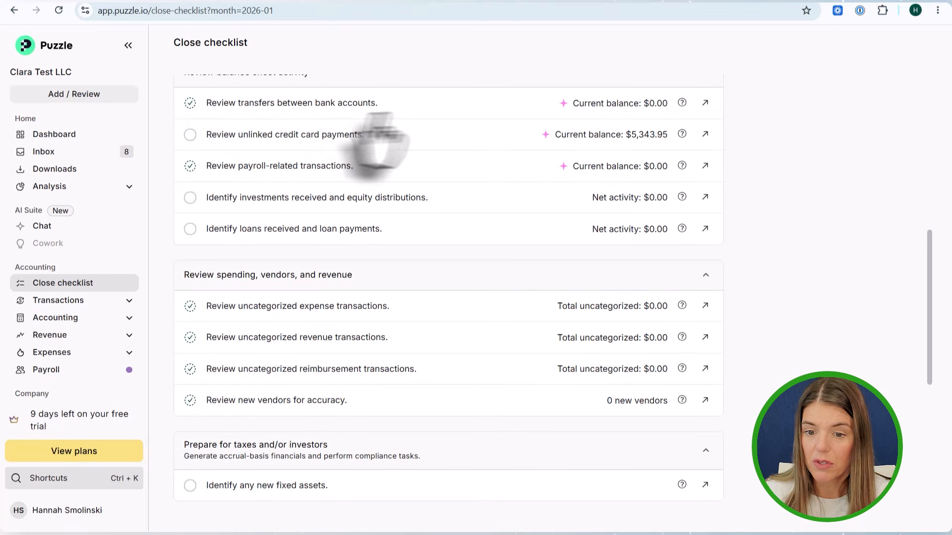
{"action": "left_click", "coordinate": [190, 103]}
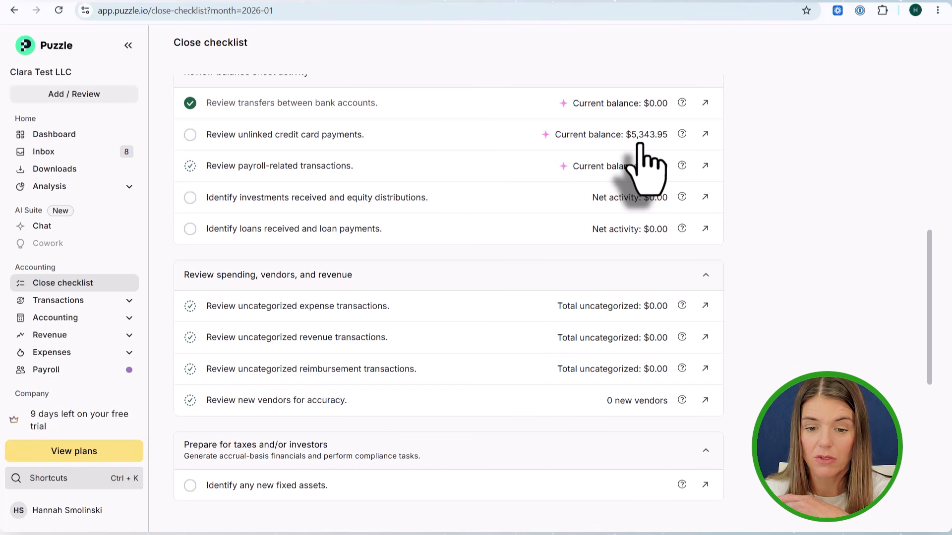
Review the remaining January checklist items, from payroll, equity and loans through uncategorized transactions, fixed assets and the finalization tasks
{"action": "mouse_move", "coordinate": [190, 164]}
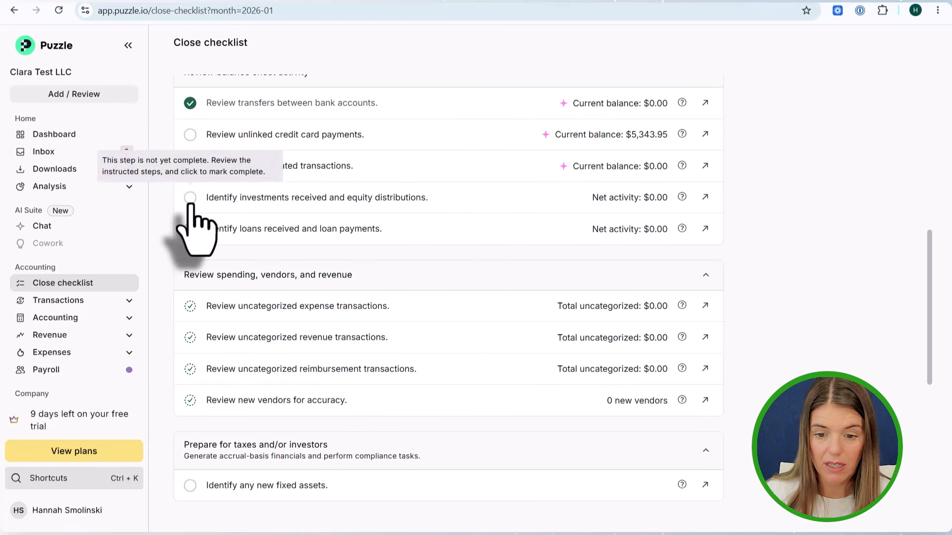
{"action": "mouse_move", "coordinate": [190, 230]}
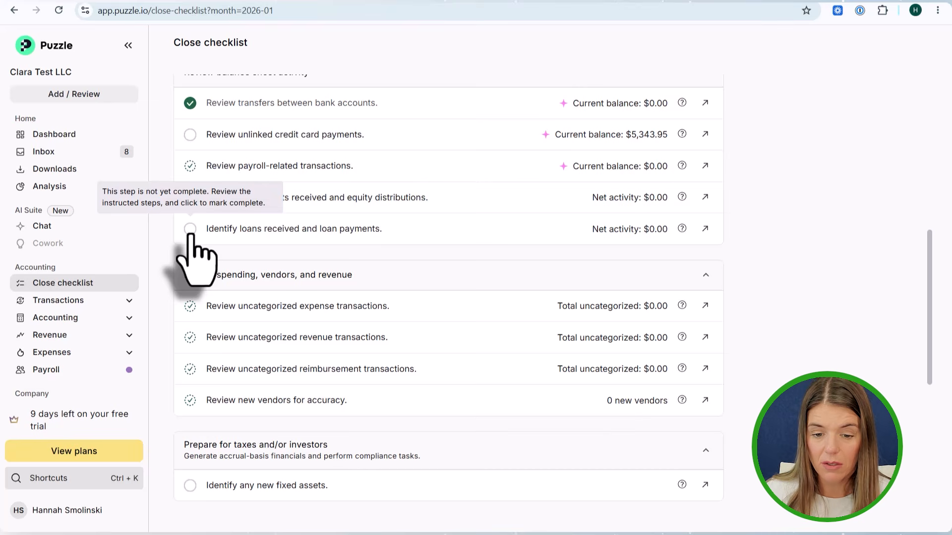
{"action": "scroll", "coordinate": [190, 233], "scroll_direction": "down", "scroll_amount": 2}
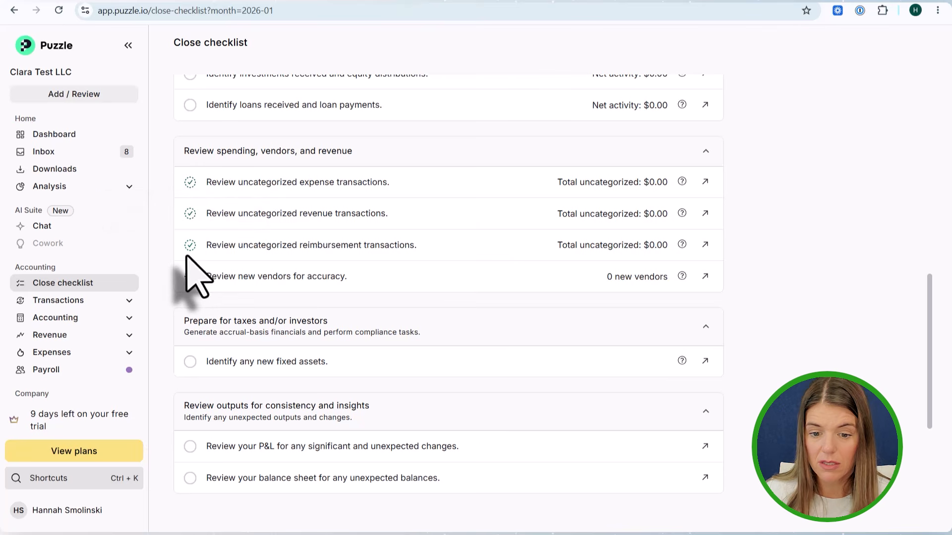
{"action": "mouse_move", "coordinate": [192, 280]}
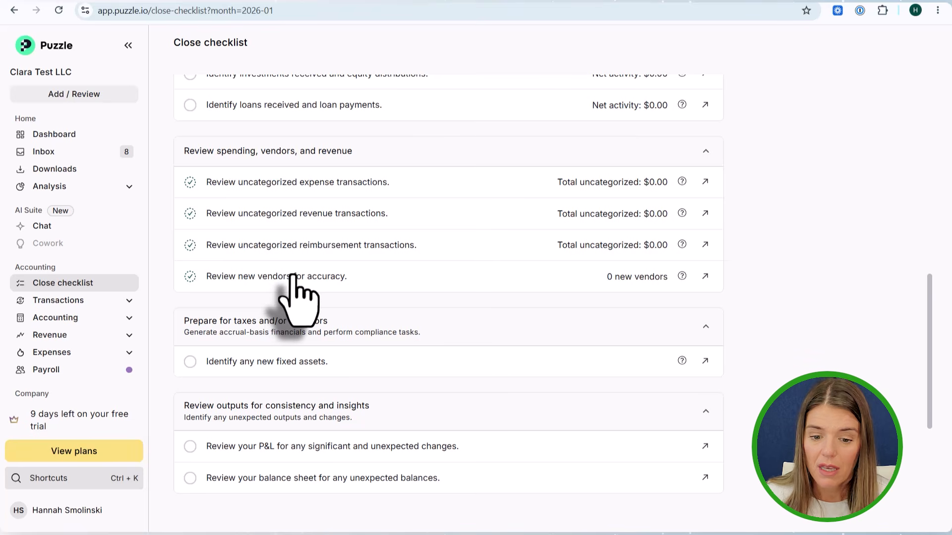
{"action": "scroll", "coordinate": [293, 276], "scroll_direction": "down", "scroll_amount": 3}
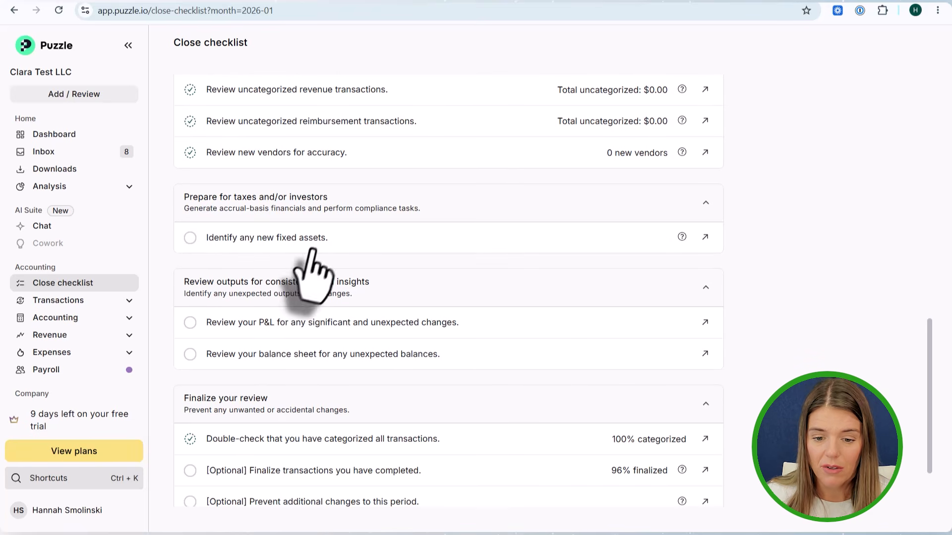
{"action": "scroll", "coordinate": [275, 270], "scroll_direction": "down", "scroll_amount": 1}
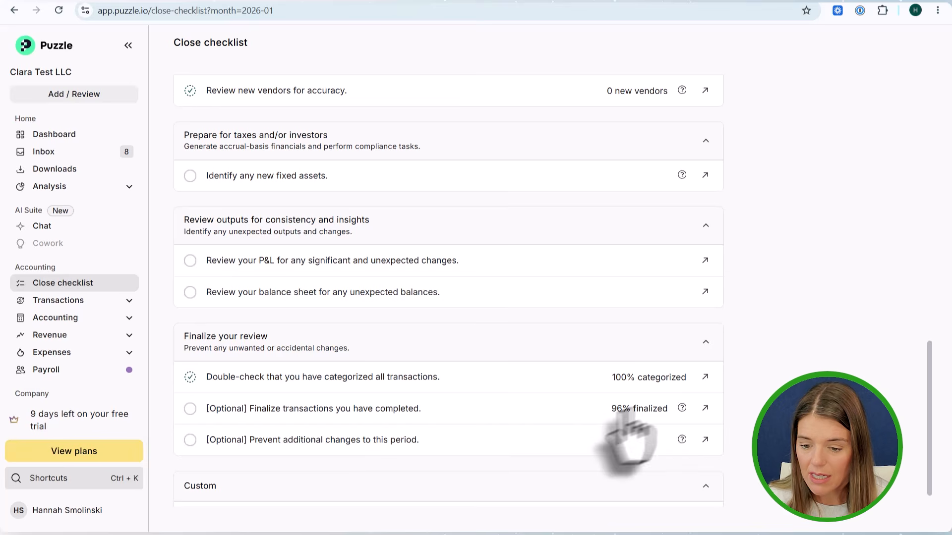
{"action": "left_click", "coordinate": [681, 411]}
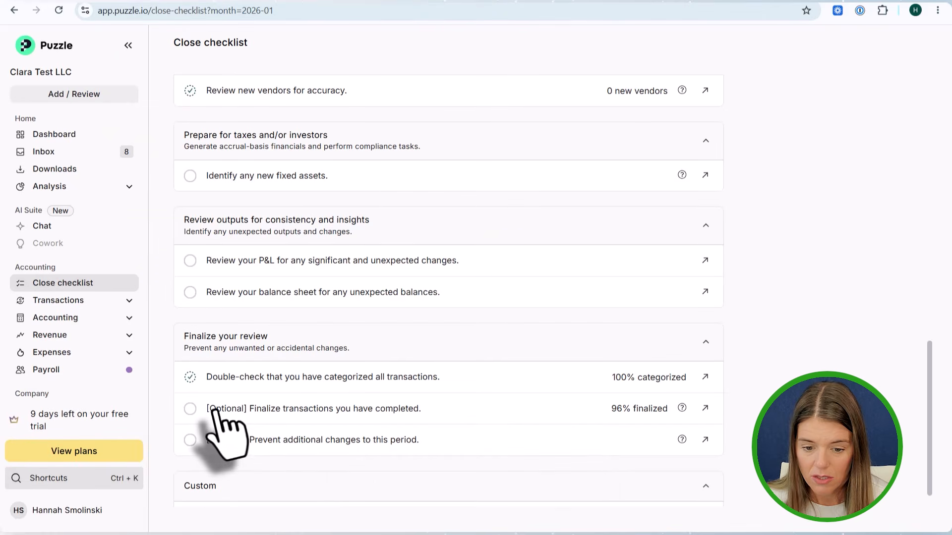
Open the unfinalized January transactions from the checklist and finalize the three January 14 Gusto entries
{"action": "left_click", "coordinate": [706, 409]}
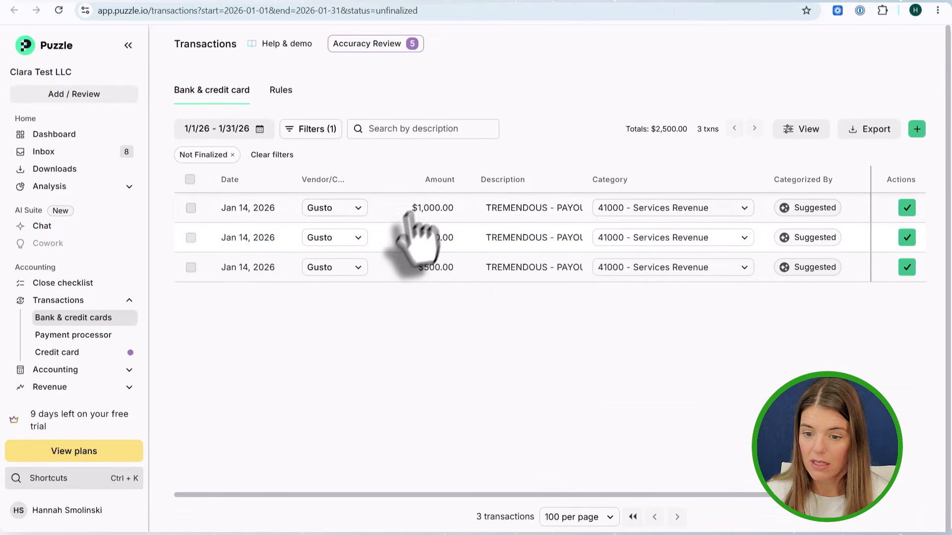
{"action": "left_click", "coordinate": [907, 209]}
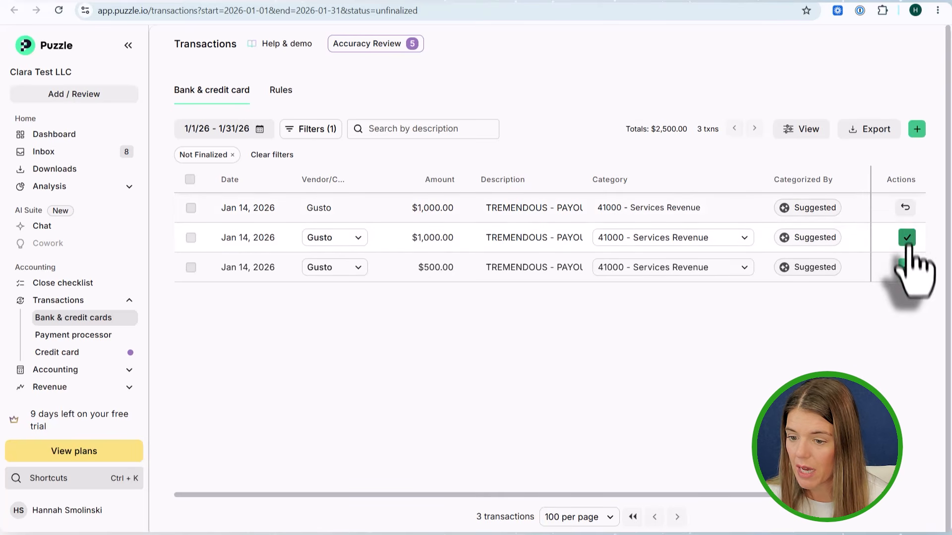
{"action": "left_click", "coordinate": [907, 240]}
{"action": "left_click", "coordinate": [907, 267]}
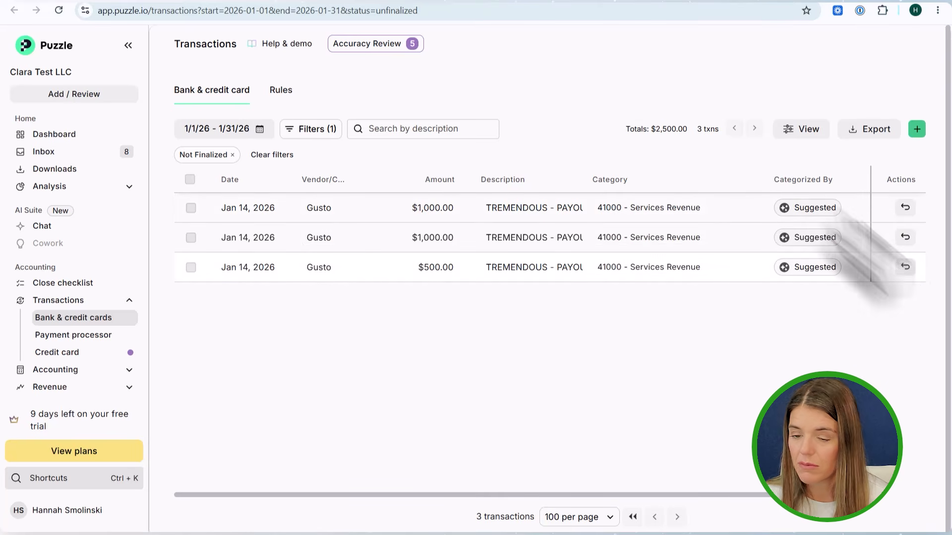
Return to the January close checklist and mark the finalize-transactions and double-check-categorization tasks as complete
{"action": "left_click", "coordinate": [641, 1]}
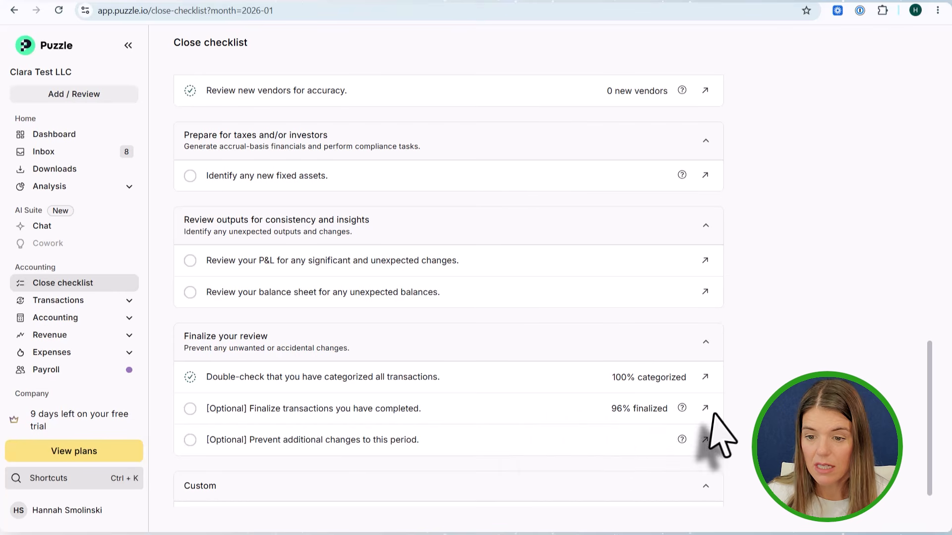
{"action": "scroll", "coordinate": [297, 411], "scroll_direction": "down", "scroll_amount": 1}
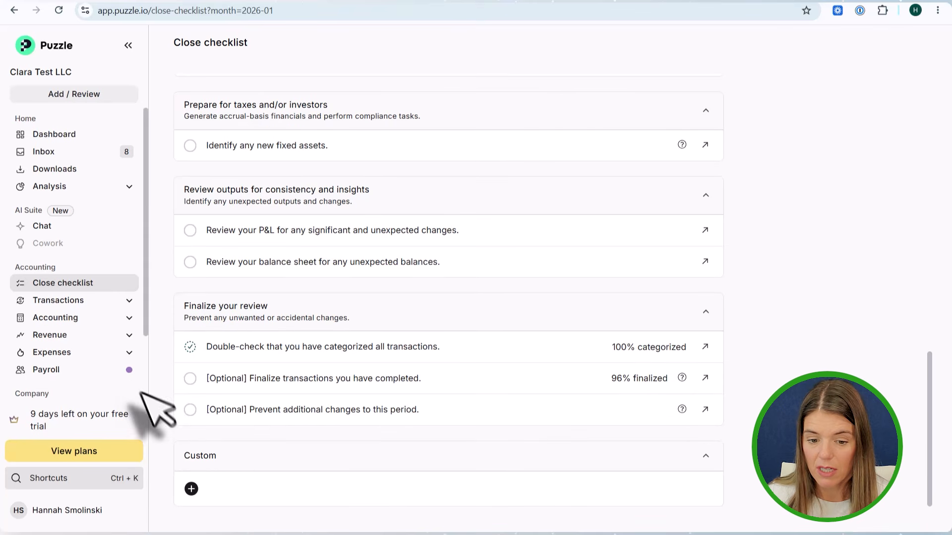
{"action": "left_click", "coordinate": [191, 379]}
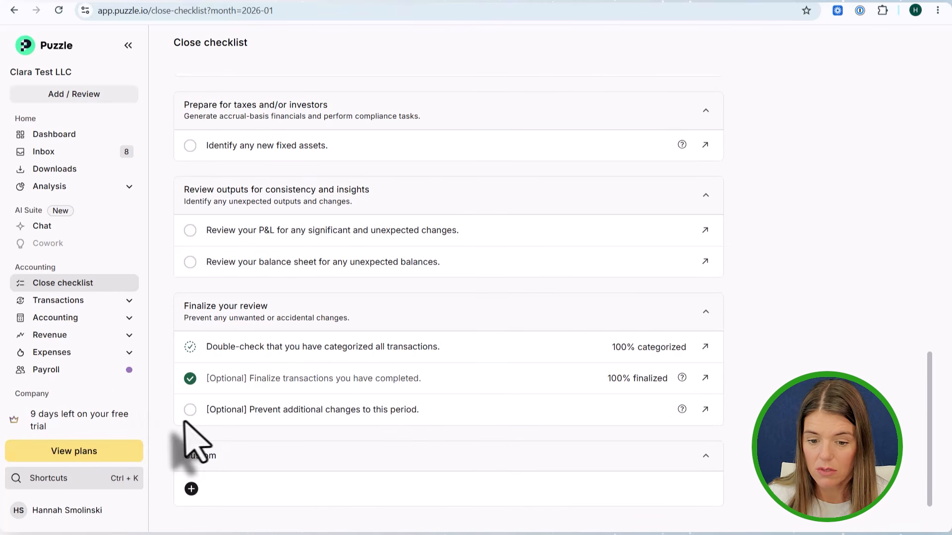
{"action": "left_click", "coordinate": [190, 347]}
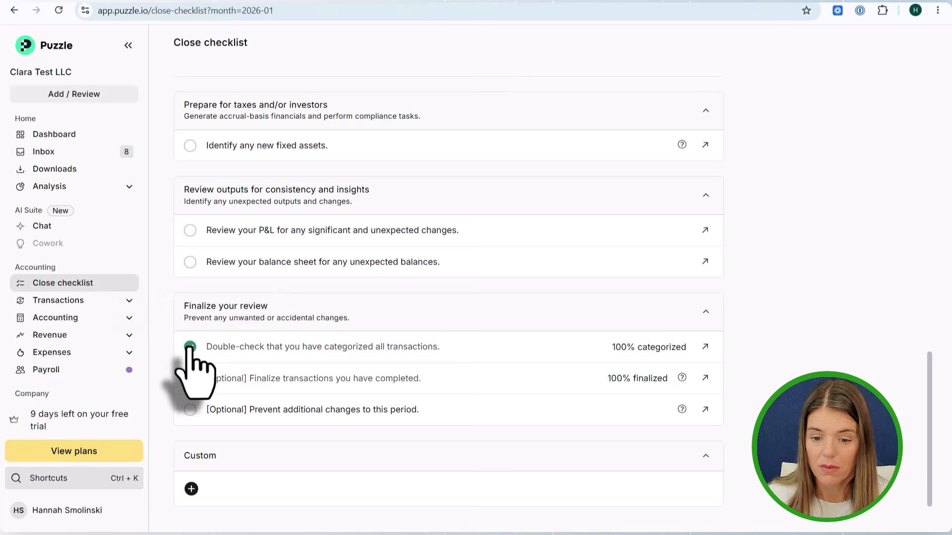
Go back to the top of the checklist, return to the dashboard and check January 2026's completion status
{"action": "scroll", "coordinate": [198, 302], "scroll_direction": "up", "scroll_amount": 3}
{"action": "scroll", "coordinate": [243, 297], "scroll_direction": "up", "scroll_amount": 5}
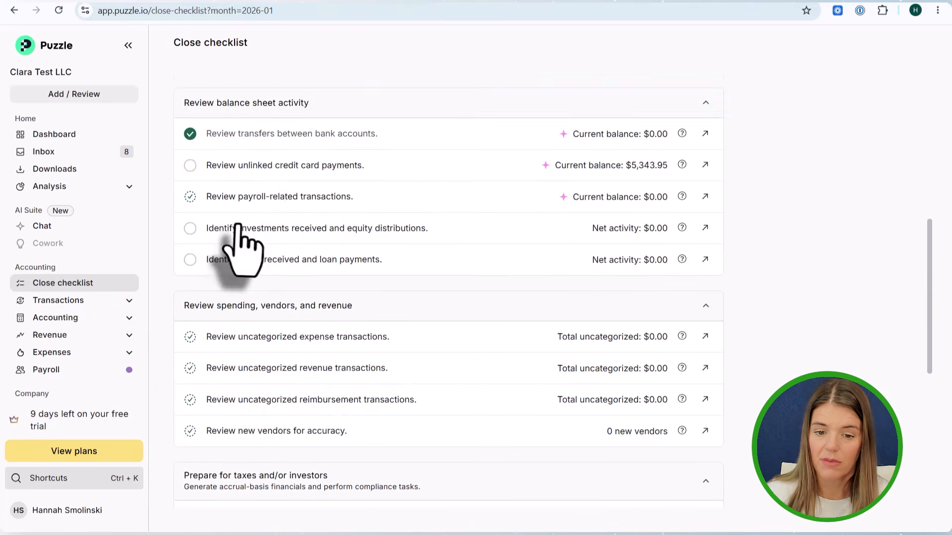
{"action": "scroll", "coordinate": [248, 263], "scroll_direction": "up", "scroll_amount": 8}
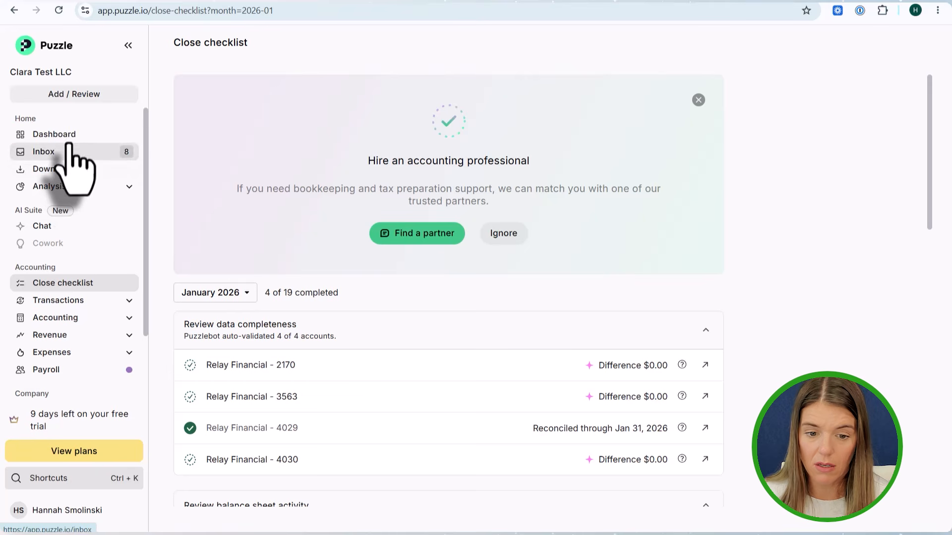
{"action": "left_click", "coordinate": [69, 144]}
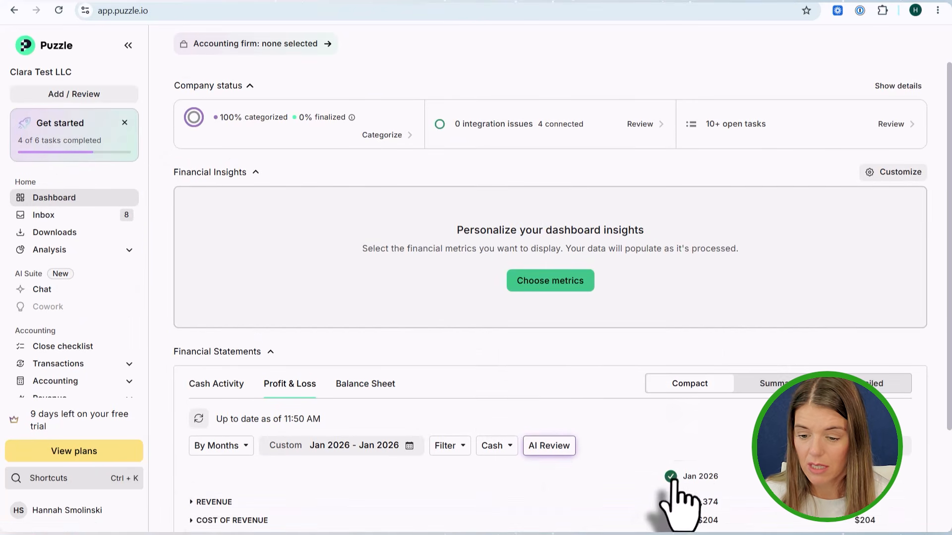
{"action": "mouse_move", "coordinate": [668, 478]}
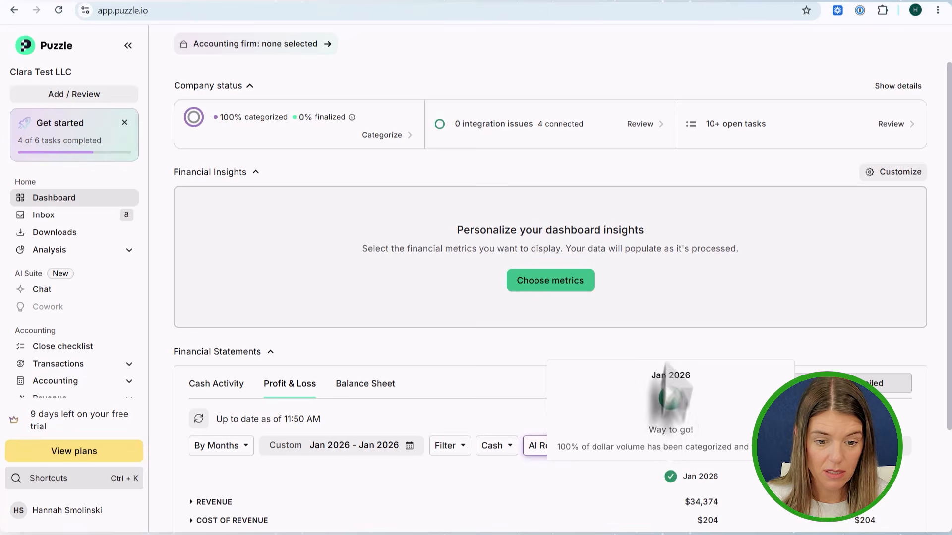
Open the close checklist and browse the months available for it, keeping June 2026 selected
{"action": "left_click", "coordinate": [61, 347]}
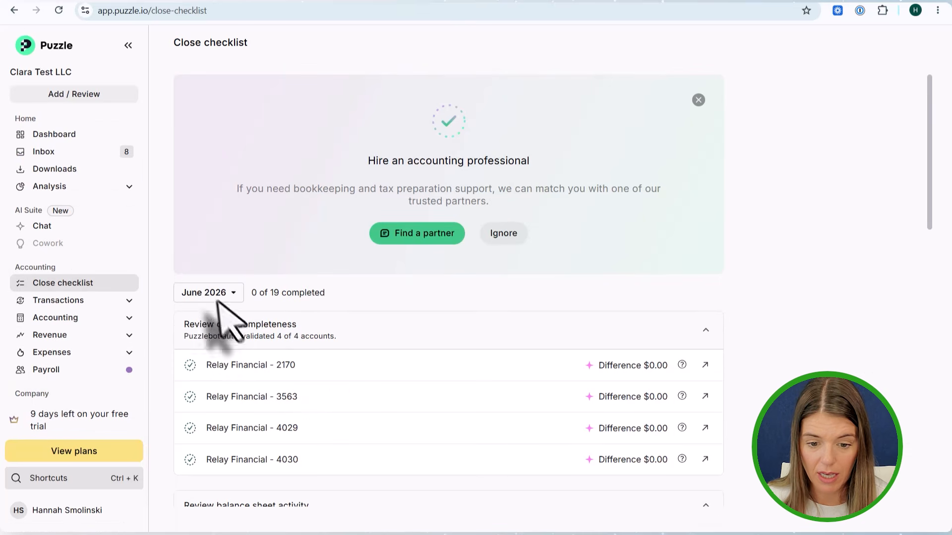
{"action": "left_click", "coordinate": [217, 298]}
{"action": "scroll", "coordinate": [223, 367], "scroll_direction": "up", "scroll_amount": 2}
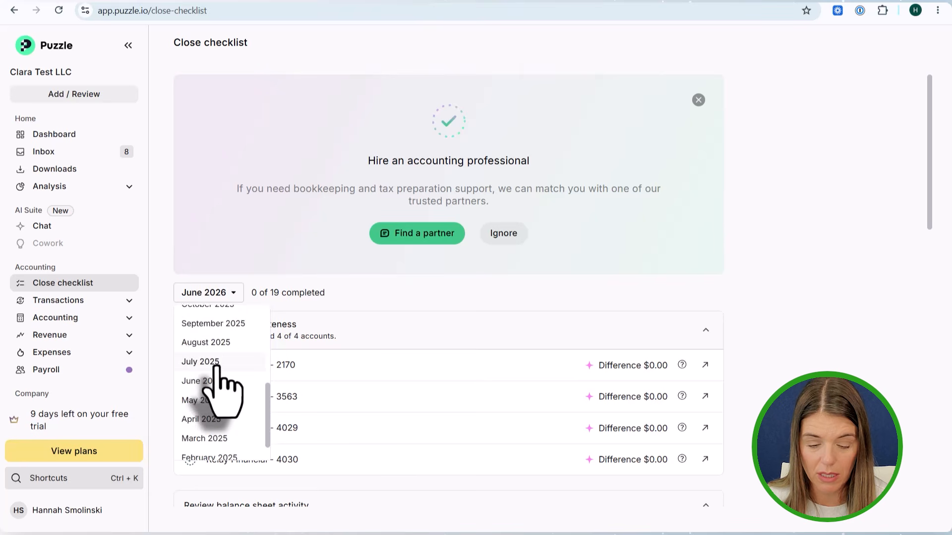
{"action": "scroll", "coordinate": [221, 392], "scroll_direction": "down", "scroll_amount": 2}
{"action": "left_click", "coordinate": [488, 286]}
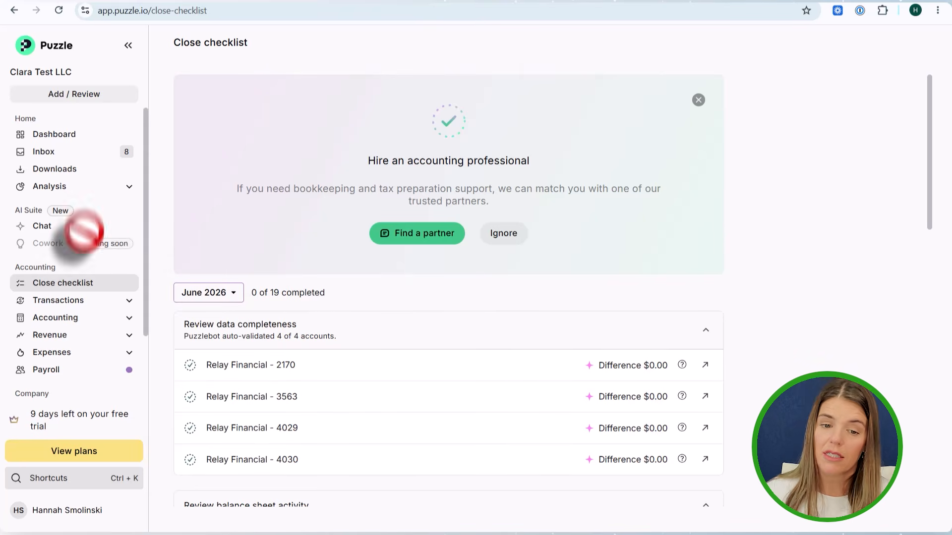